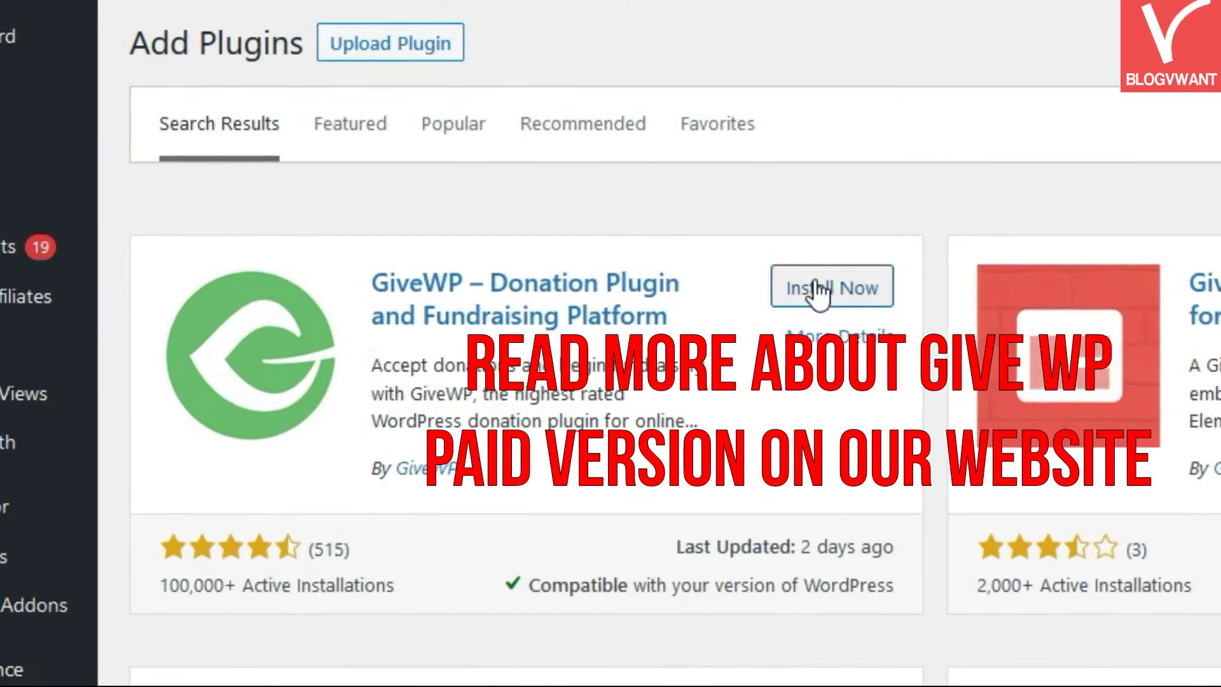
Install and activate the GiveWP – Donation Plugin to launch its onboarding wizard
{"action": "left_click", "coordinate": [819, 293]}
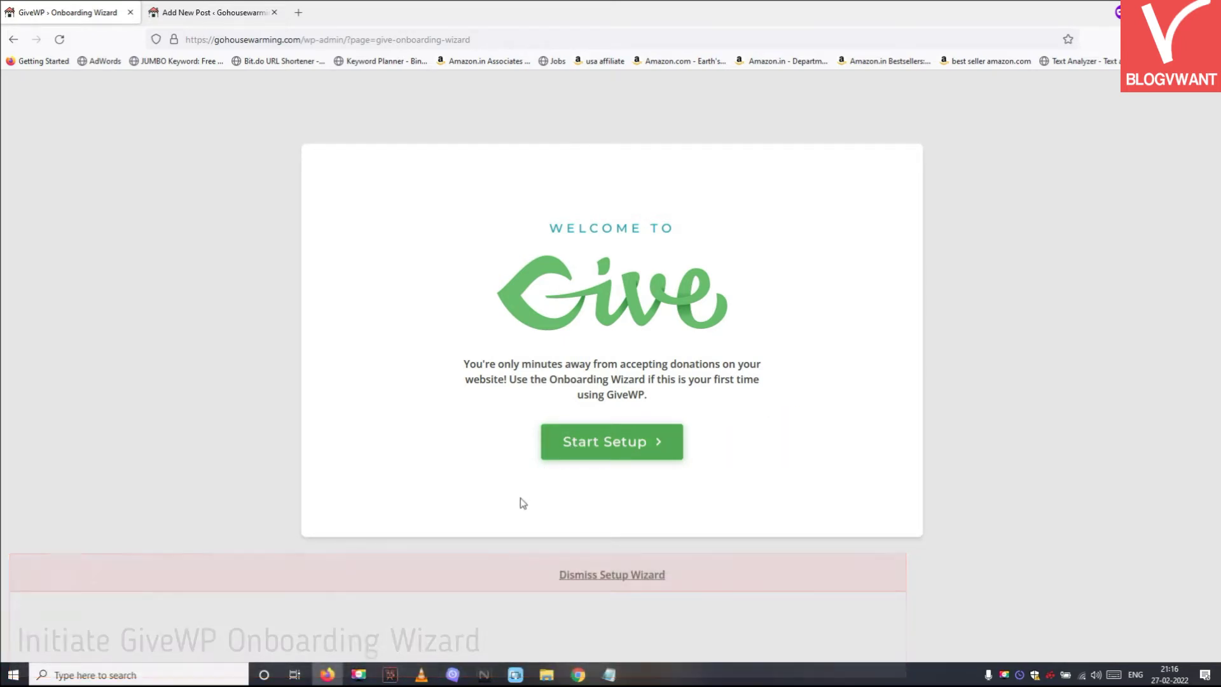
Start setup and choose an Organization fundraising for Environmental causes
{"action": "left_click", "coordinate": [632, 455]}
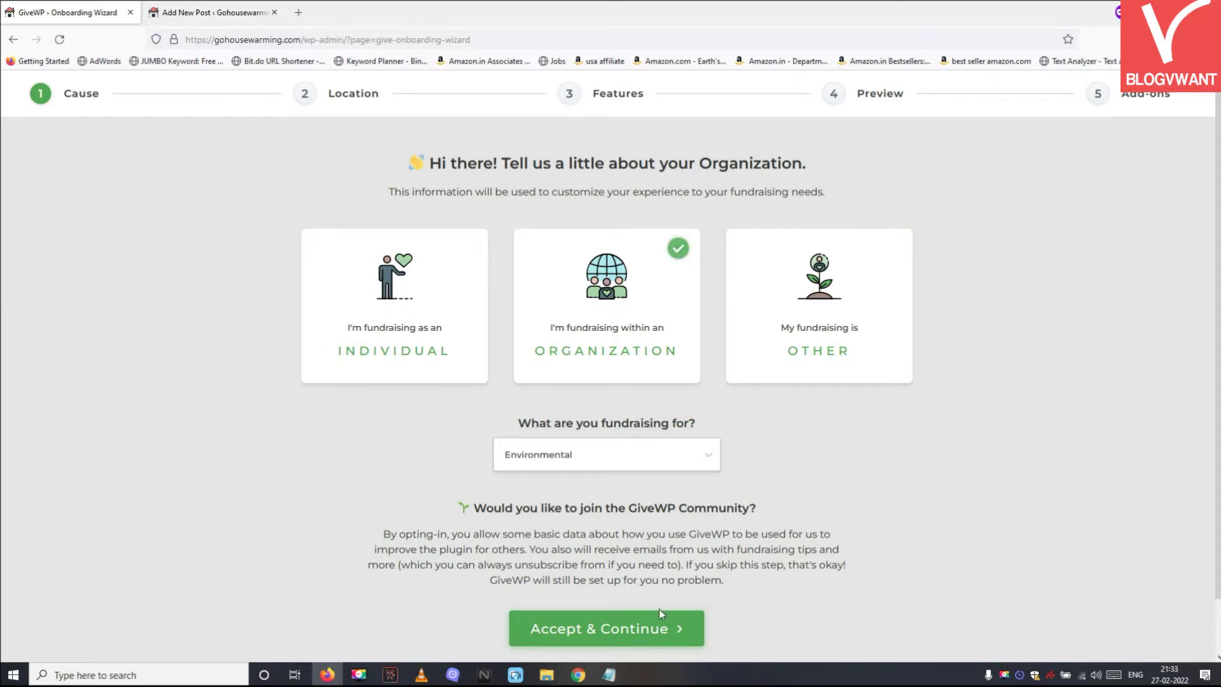
{"action": "left_click", "coordinate": [636, 631]}
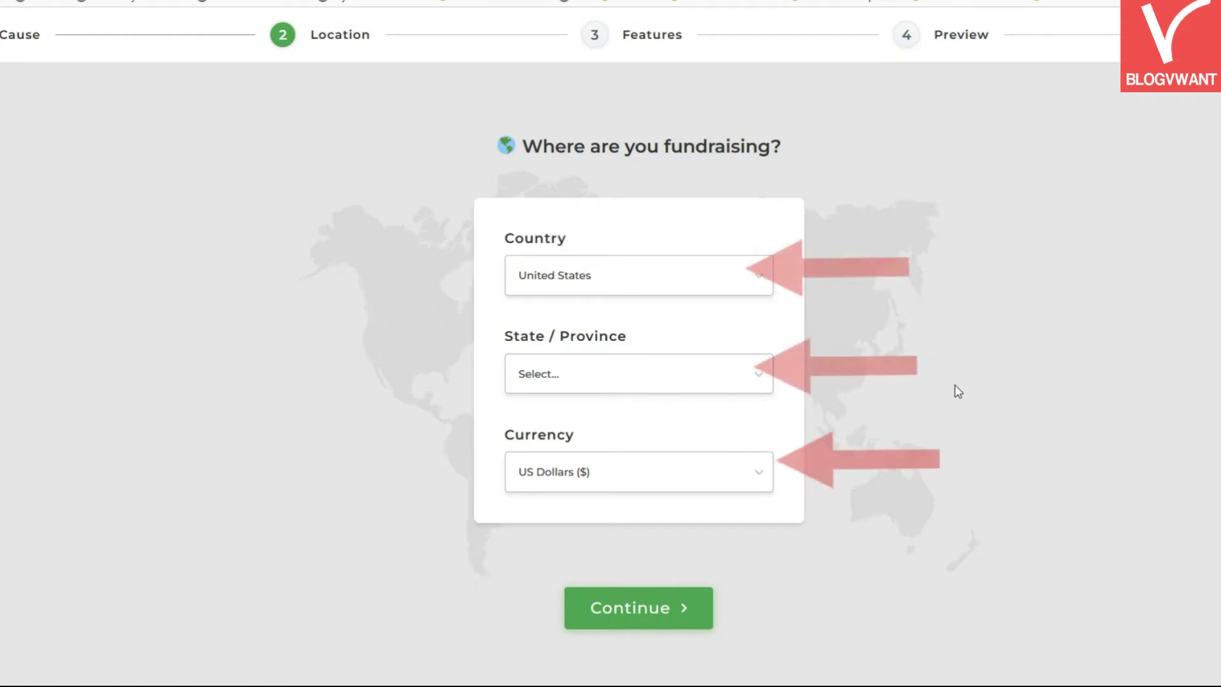
Set the fundraising location to United States, Alaska, with US Dollars currency
{"action": "left_click", "coordinate": [720, 374]}
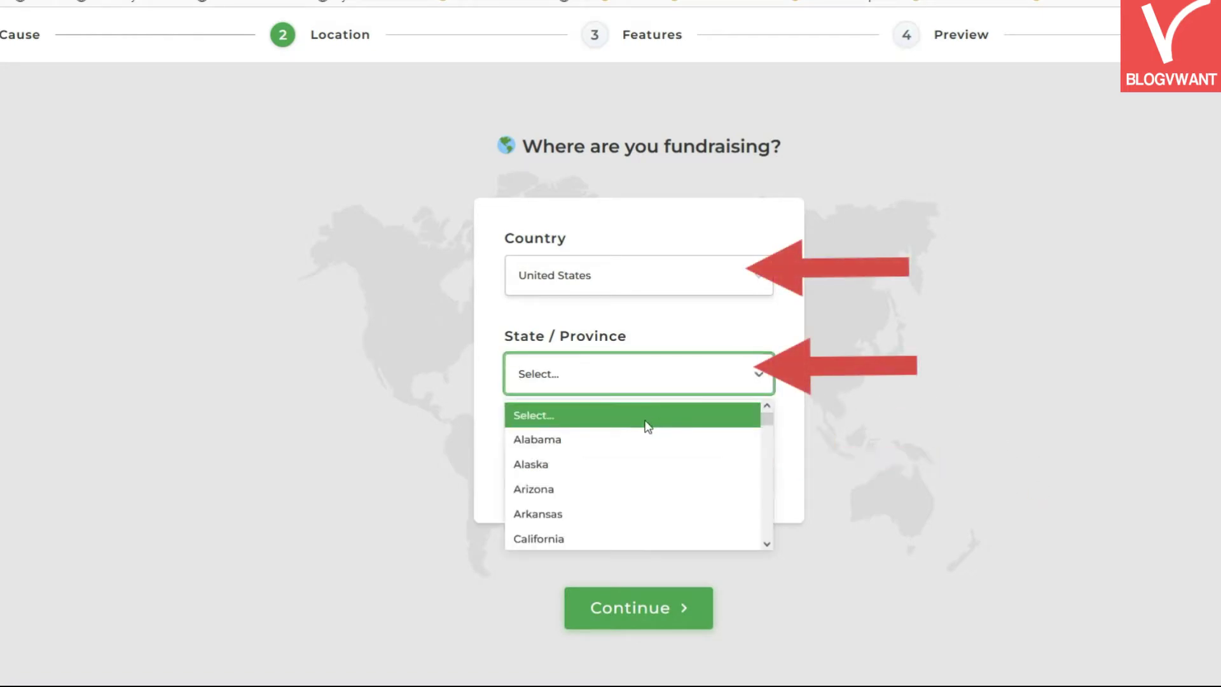
{"action": "left_click", "coordinate": [637, 462]}
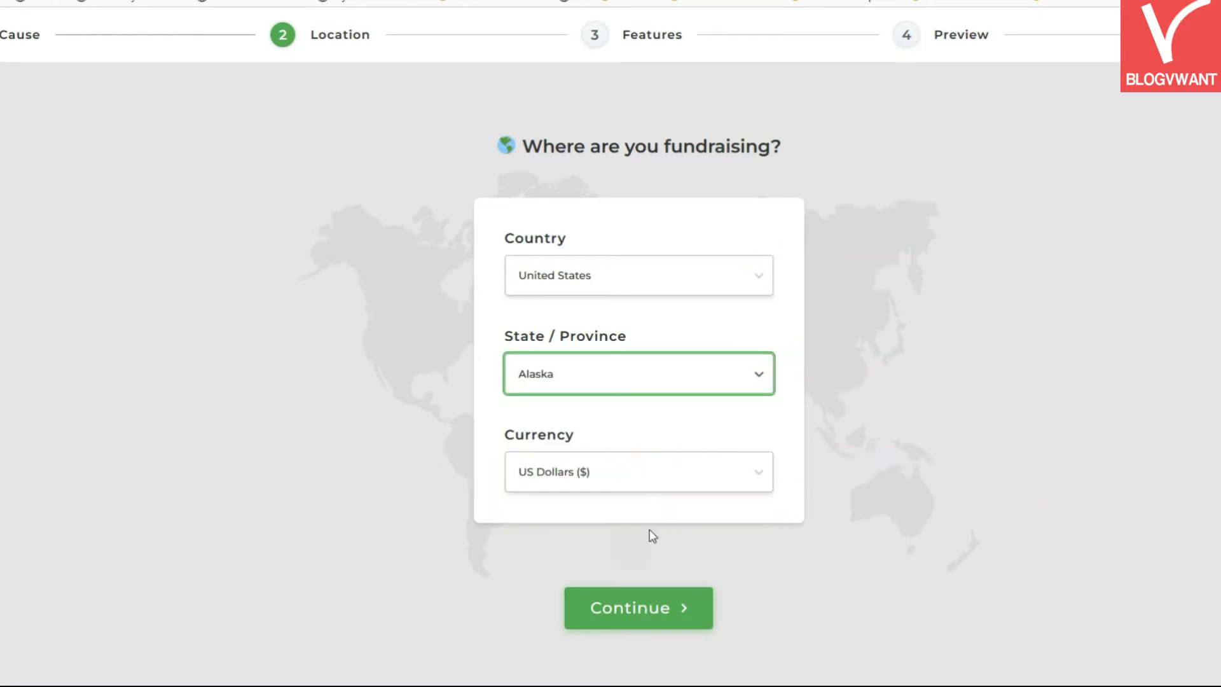
{"action": "left_click", "coordinate": [674, 597]}
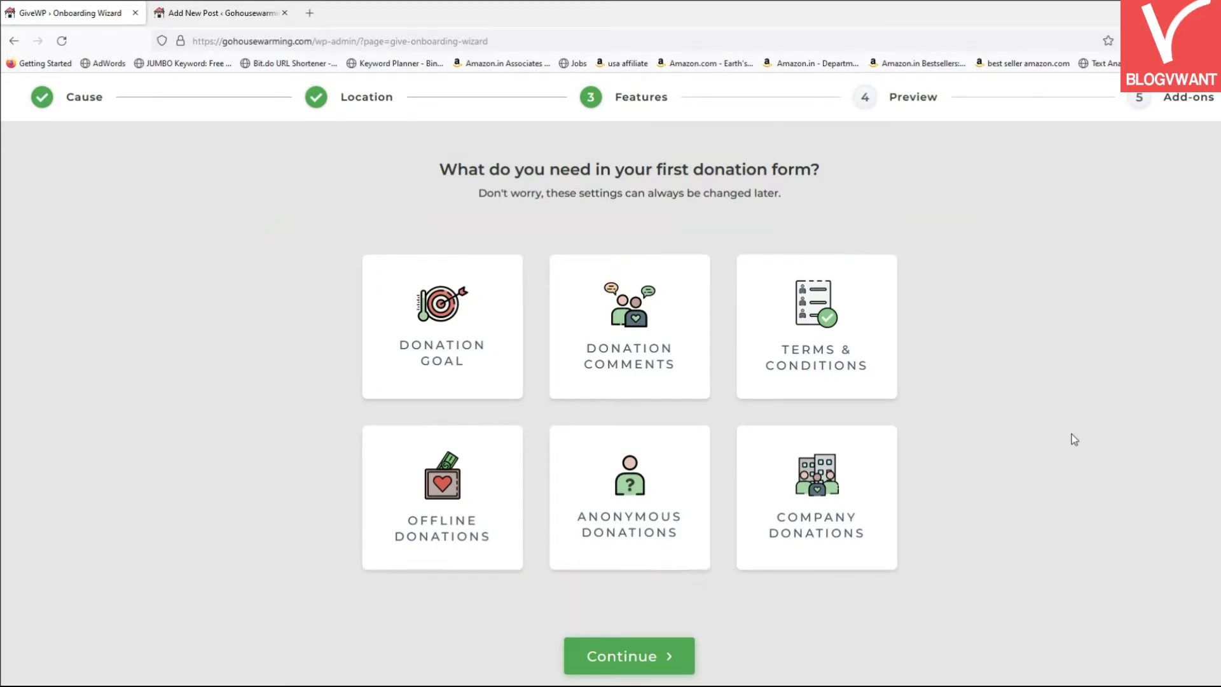
Enable Donation Goal, Terms and Conditions, Offline and Anonymous Donations for the form
{"action": "left_click", "coordinate": [493, 336]}
{"action": "left_click", "coordinate": [793, 327]}
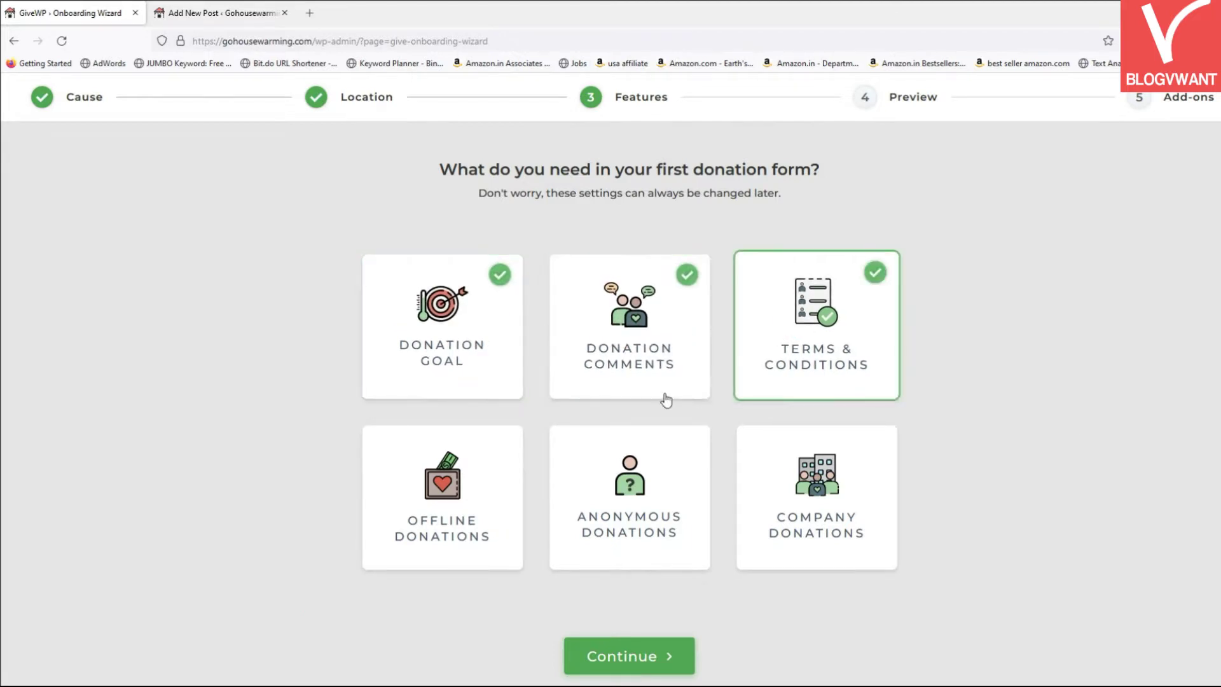
{"action": "left_click", "coordinate": [488, 471]}
{"action": "left_click", "coordinate": [630, 473]}
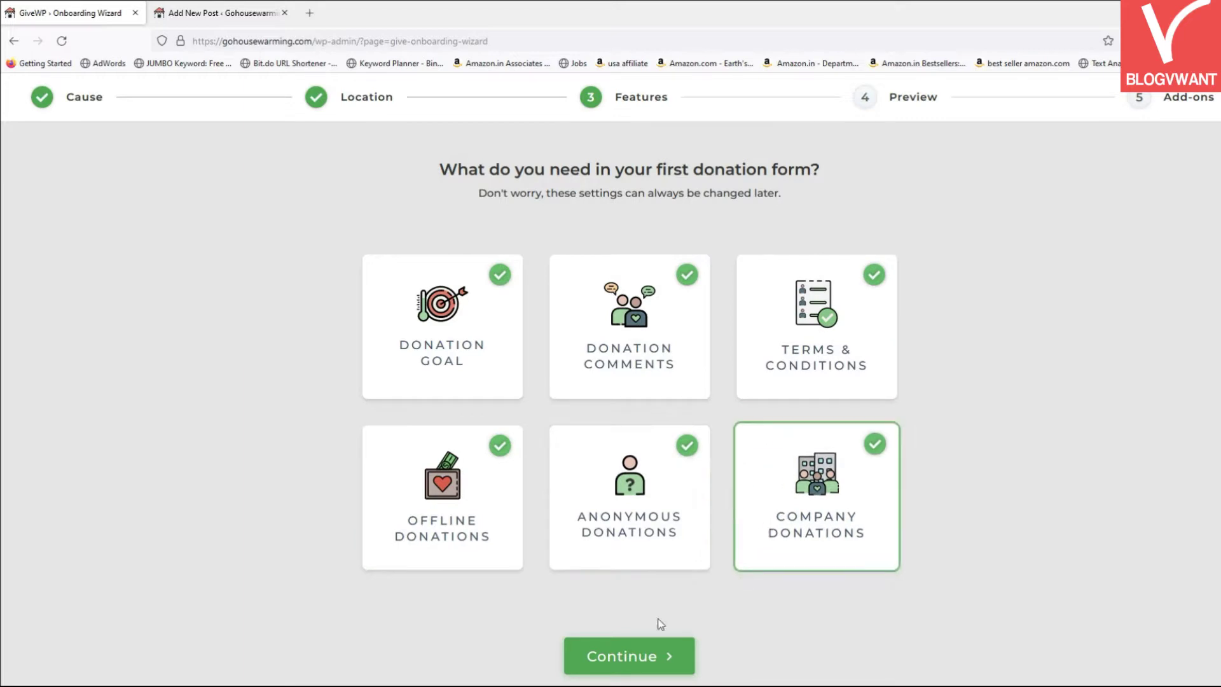
{"action": "left_click", "coordinate": [622, 657]}
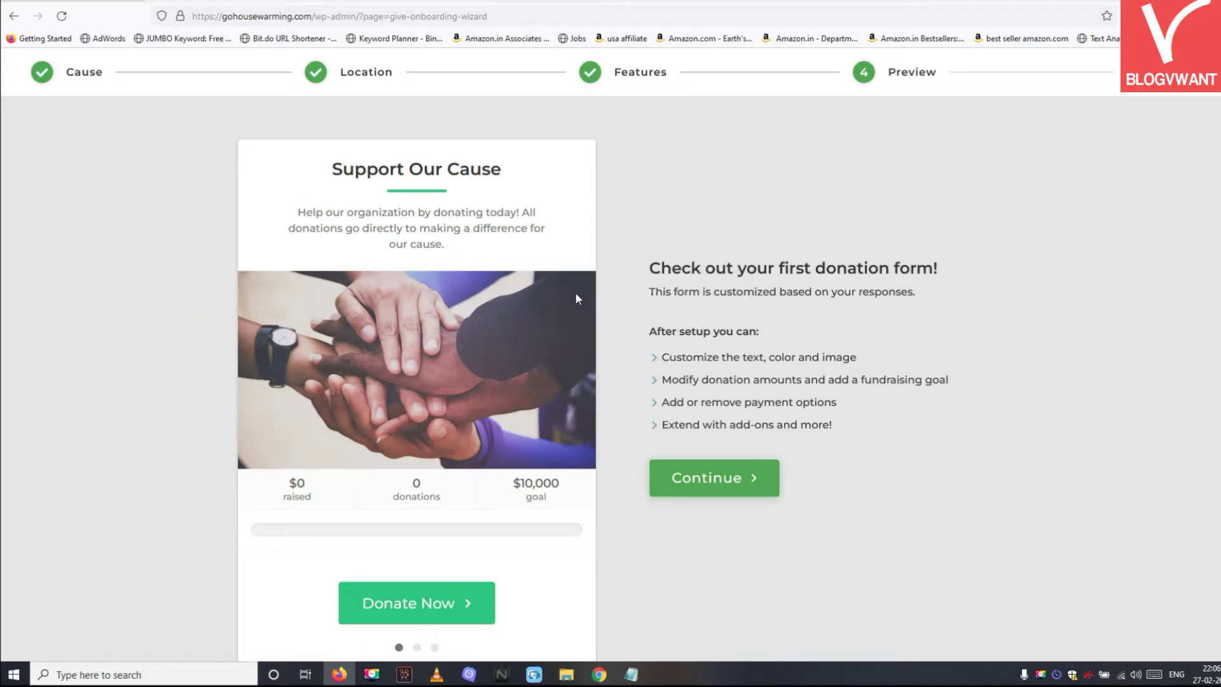
{"action": "scroll", "coordinate": [566, 291], "scroll_direction": "down", "scroll_amount": 2}
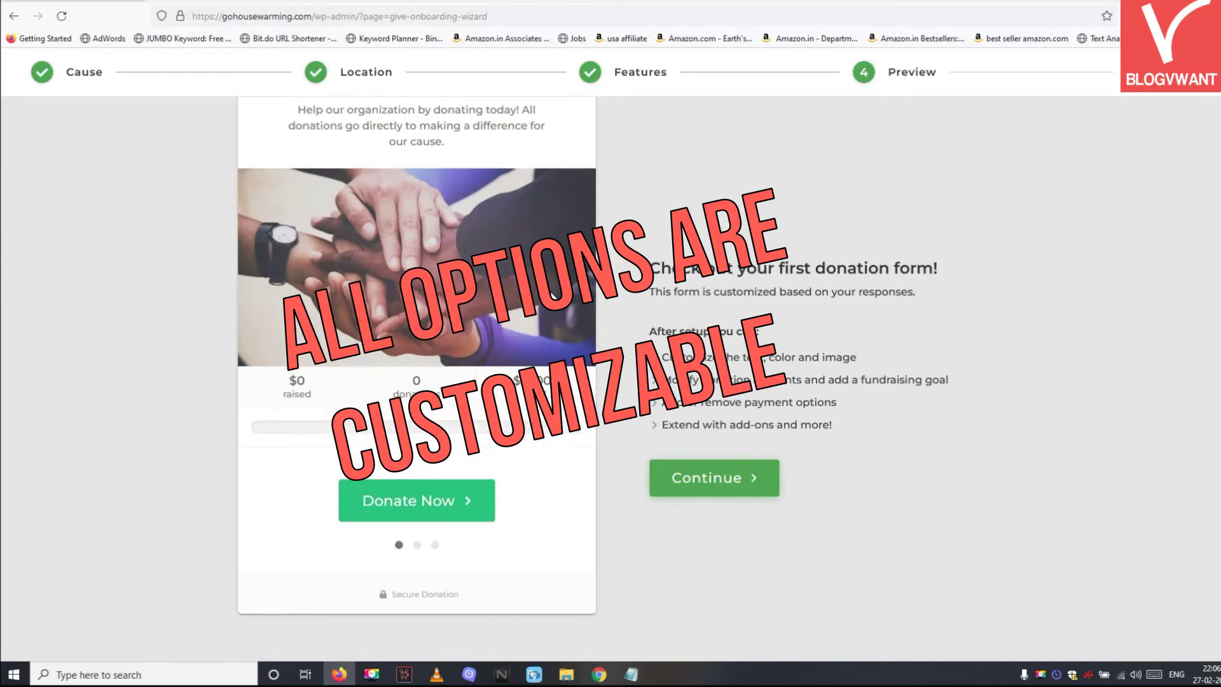
{"action": "scroll", "coordinate": [442, 468], "scroll_direction": "up", "scroll_amount": 1}
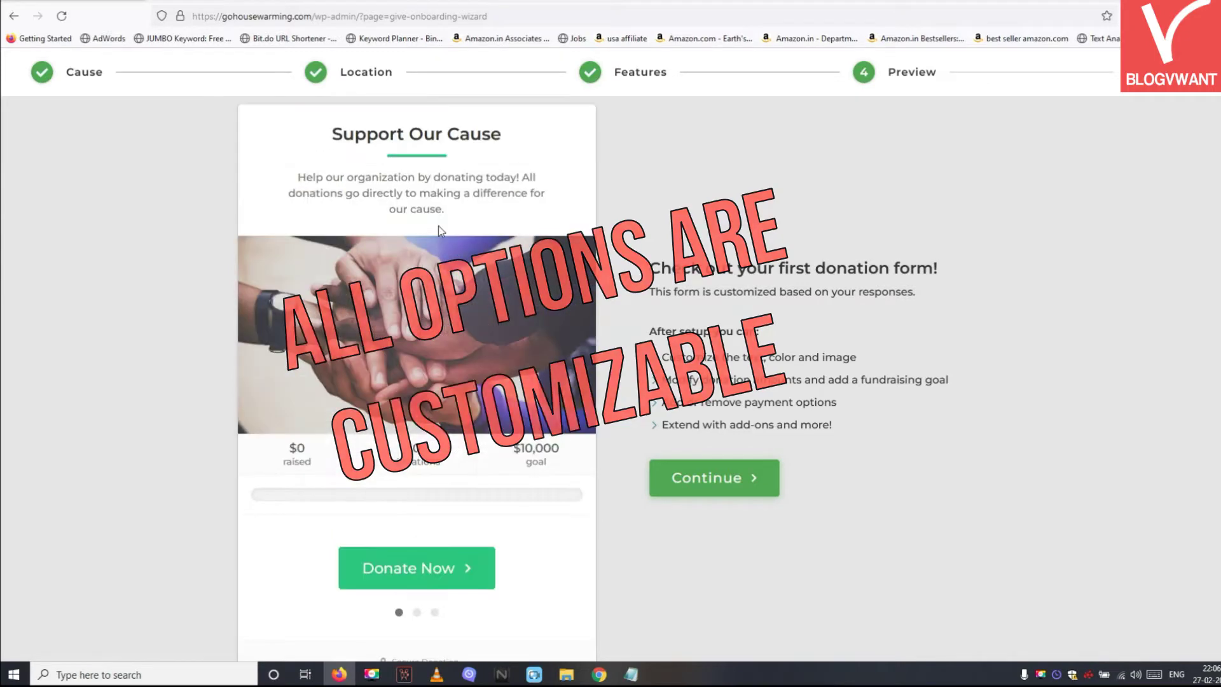
Browse the preview's steps, including donor information, then proceed to add-ons
{"action": "left_click", "coordinate": [417, 613]}
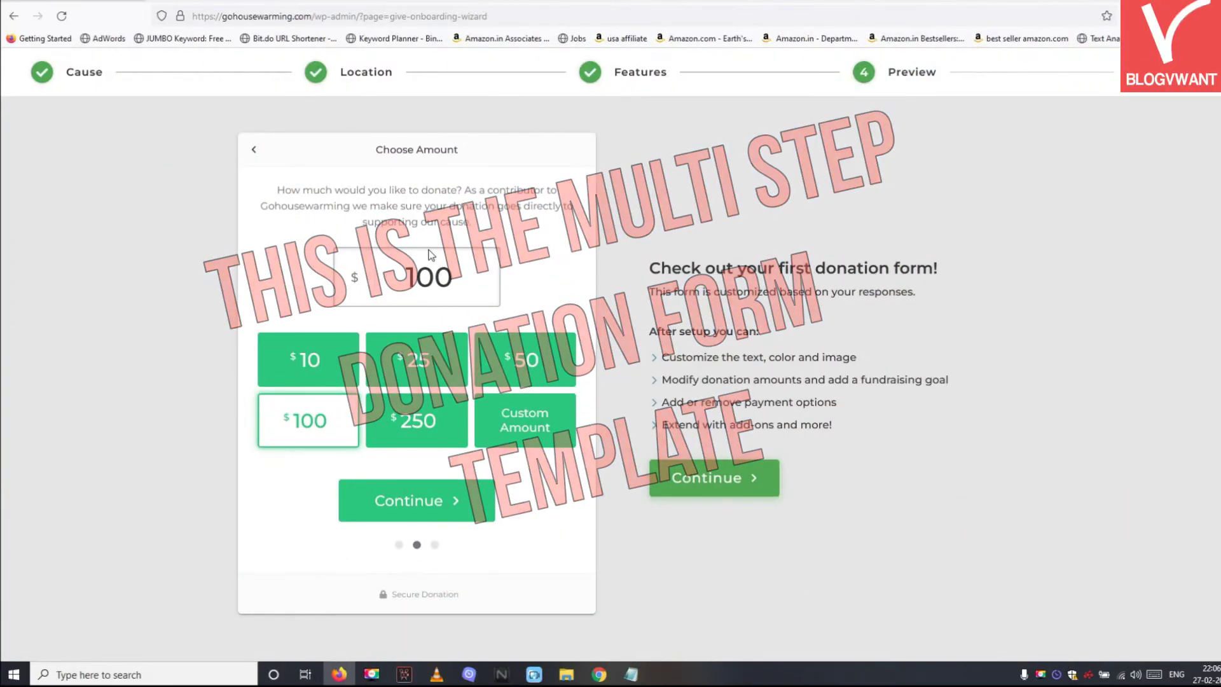
{"action": "left_click", "coordinate": [436, 546]}
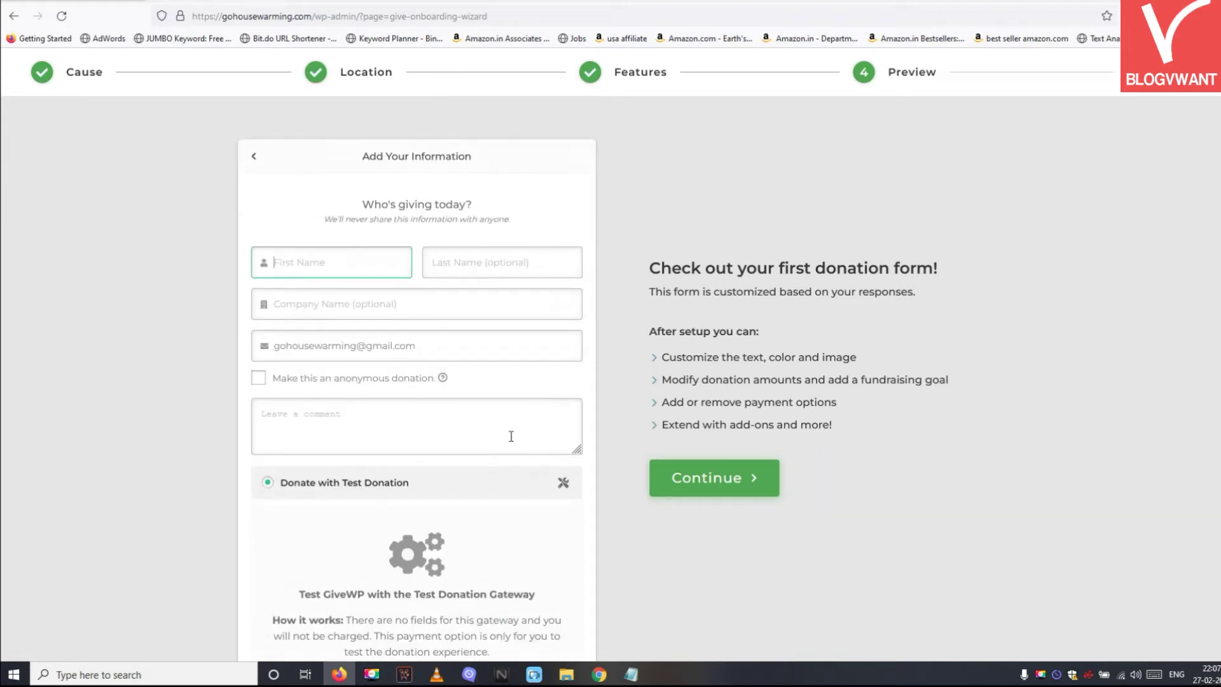
{"action": "left_click", "coordinate": [743, 474]}
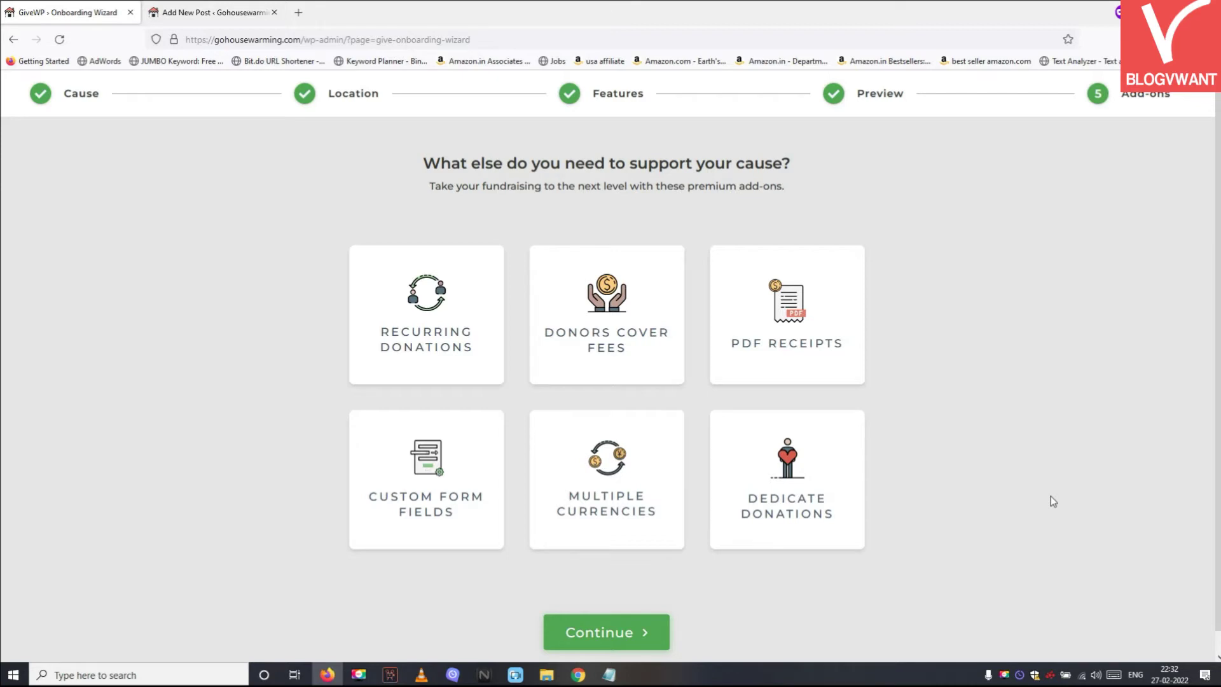
Finish the wizard from the add-ons step to reach the Donation Form editor
{"action": "left_click", "coordinate": [594, 627]}
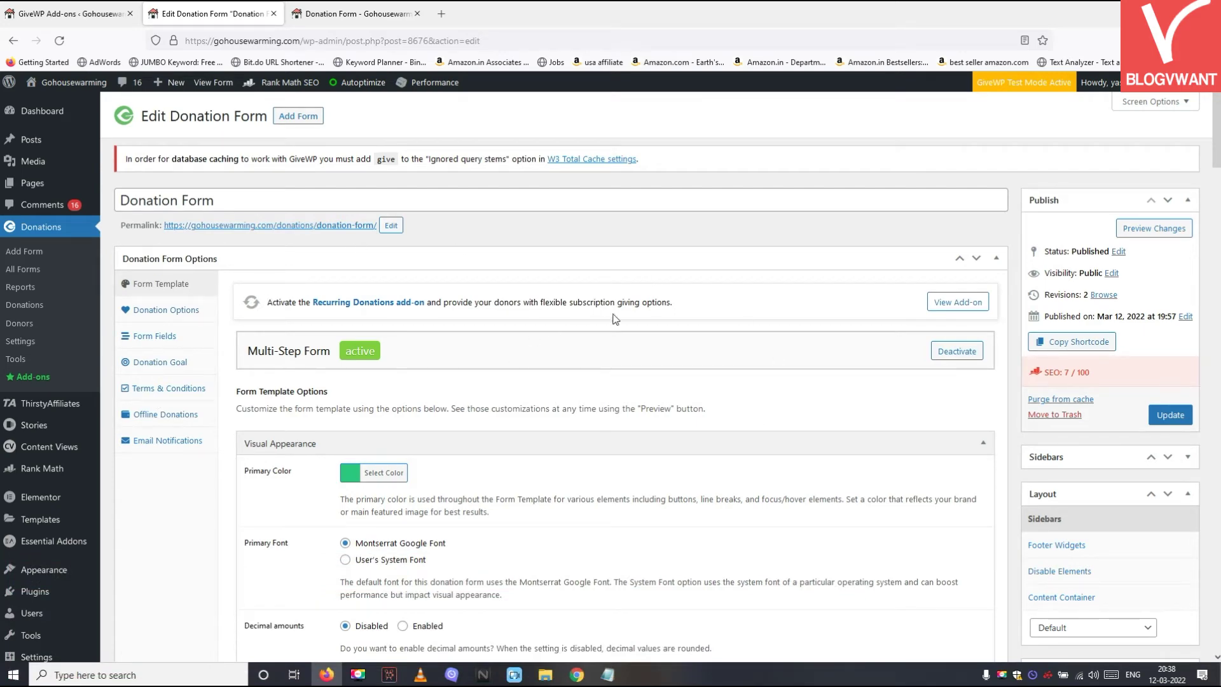
{"action": "scroll", "coordinate": [726, 351], "scroll_direction": "down", "scroll_amount": 10}
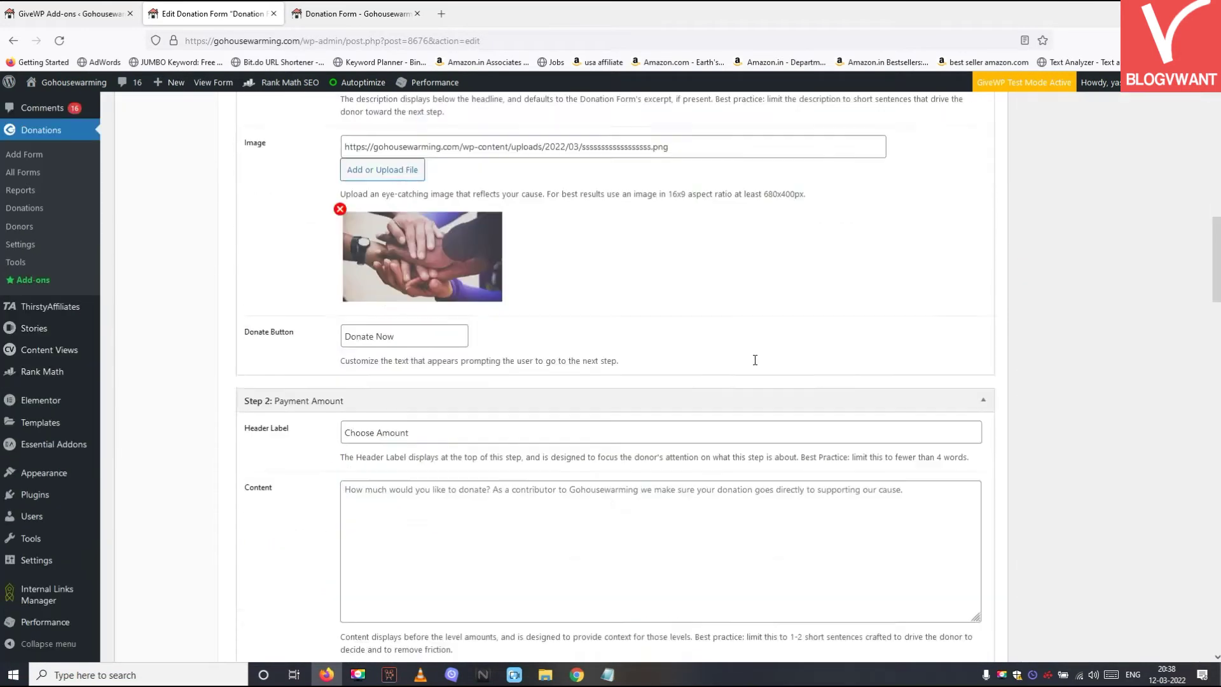
{"action": "scroll", "coordinate": [754, 359], "scroll_direction": "down", "scroll_amount": 4}
{"action": "scroll", "coordinate": [756, 353], "scroll_direction": "up", "scroll_amount": 5}
{"action": "scroll", "coordinate": [757, 349], "scroll_direction": "up", "scroll_amount": 6}
{"action": "scroll", "coordinate": [744, 348], "scroll_direction": "up", "scroll_amount": 4}
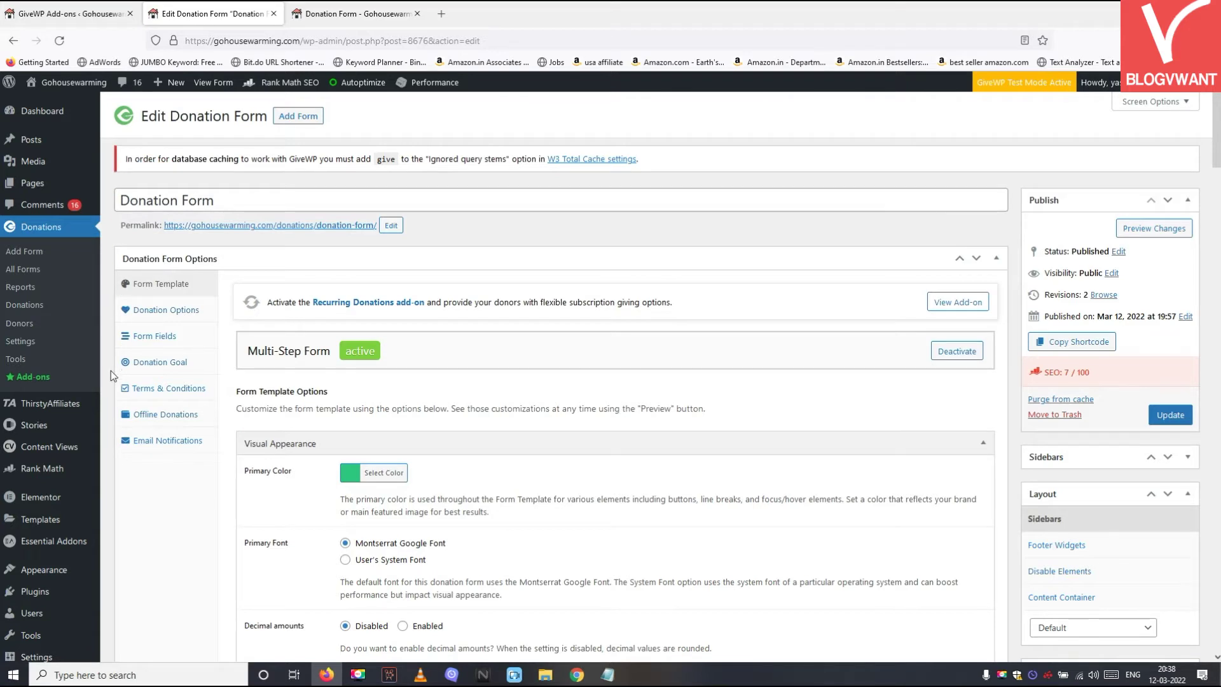
Retitle the form 'Elephant Fundraising Campaign' and change its slug to elephant-donation-form
{"action": "triple_click", "coordinate": [224, 201]}
{"action": "type", "text": "Elephan"}
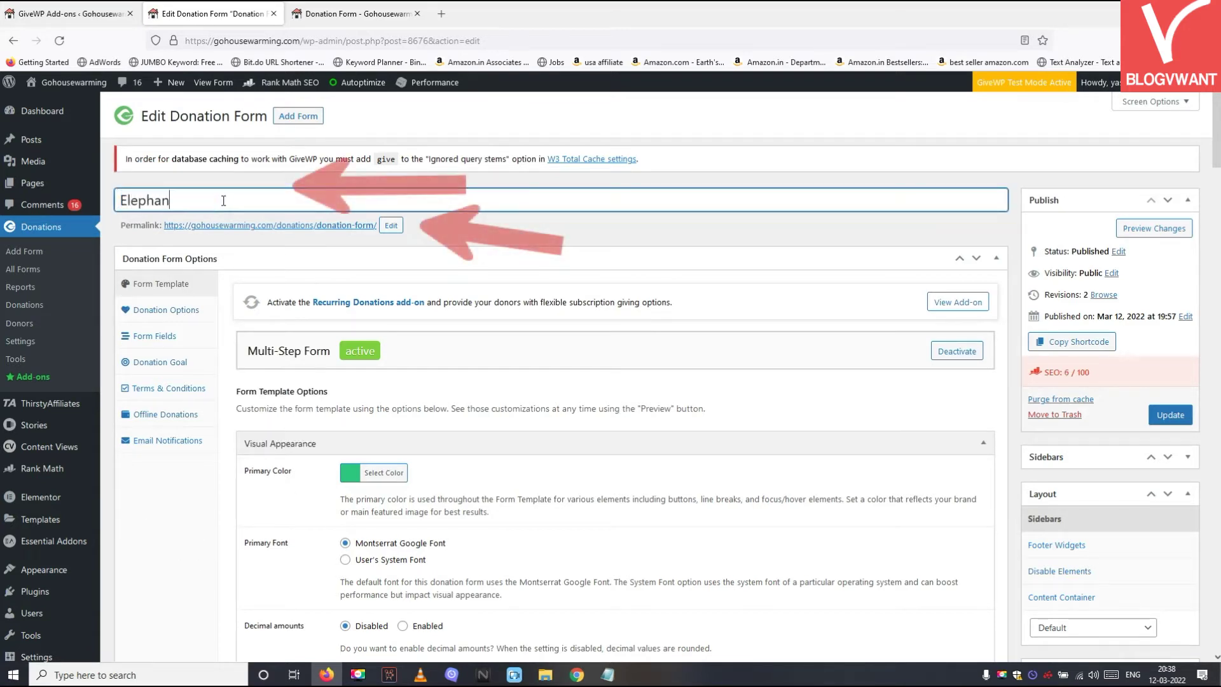
{"action": "type", "text": "t Fundraising Campaign"}
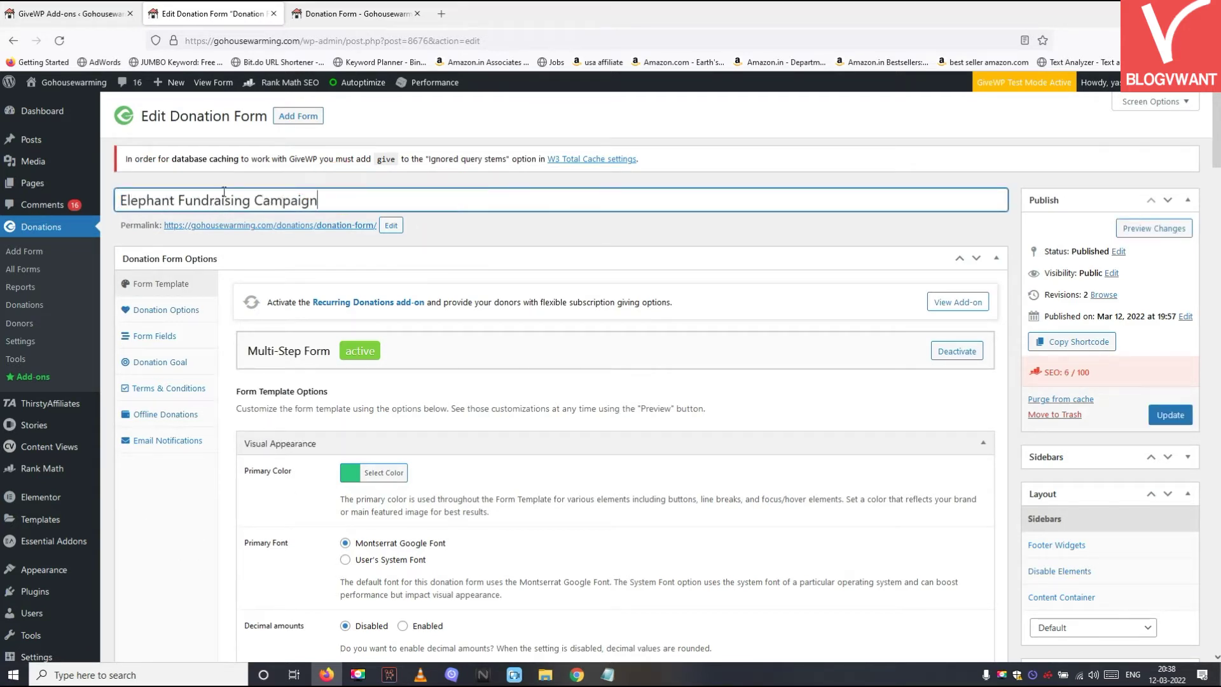
{"action": "left_click", "coordinate": [391, 226]}
{"action": "left_click", "coordinate": [329, 229]}
{"action": "type", "text": "elephant-donation-form"}
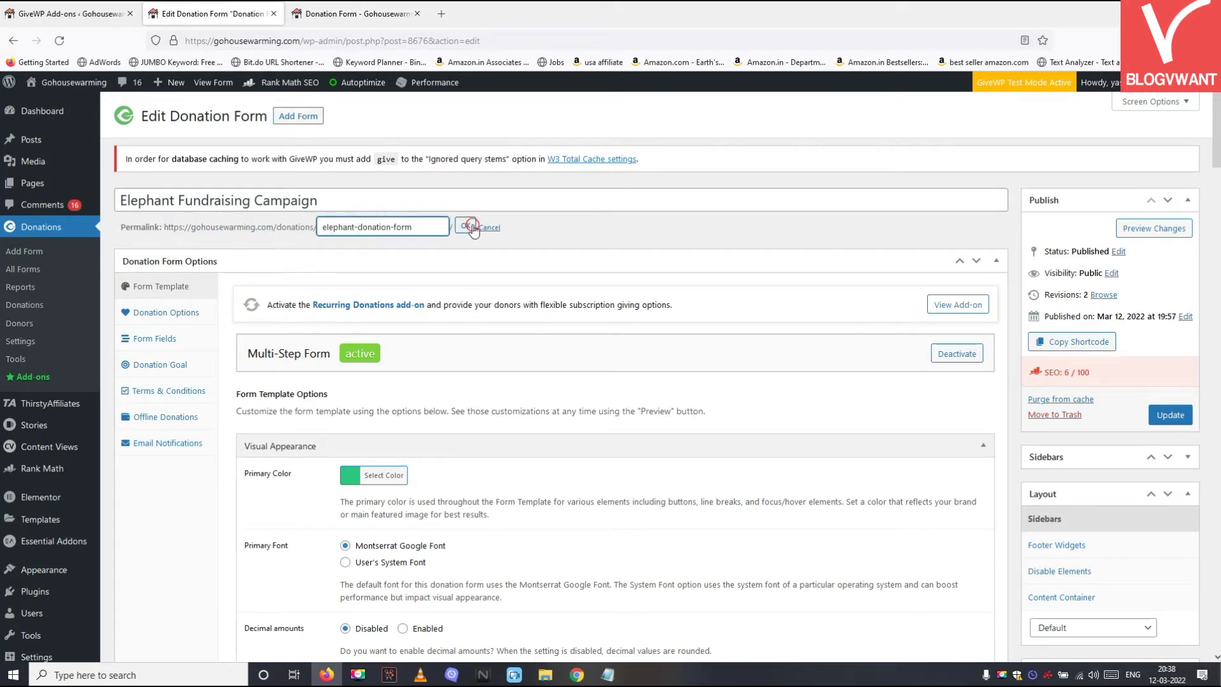
{"action": "left_click", "coordinate": [466, 226]}
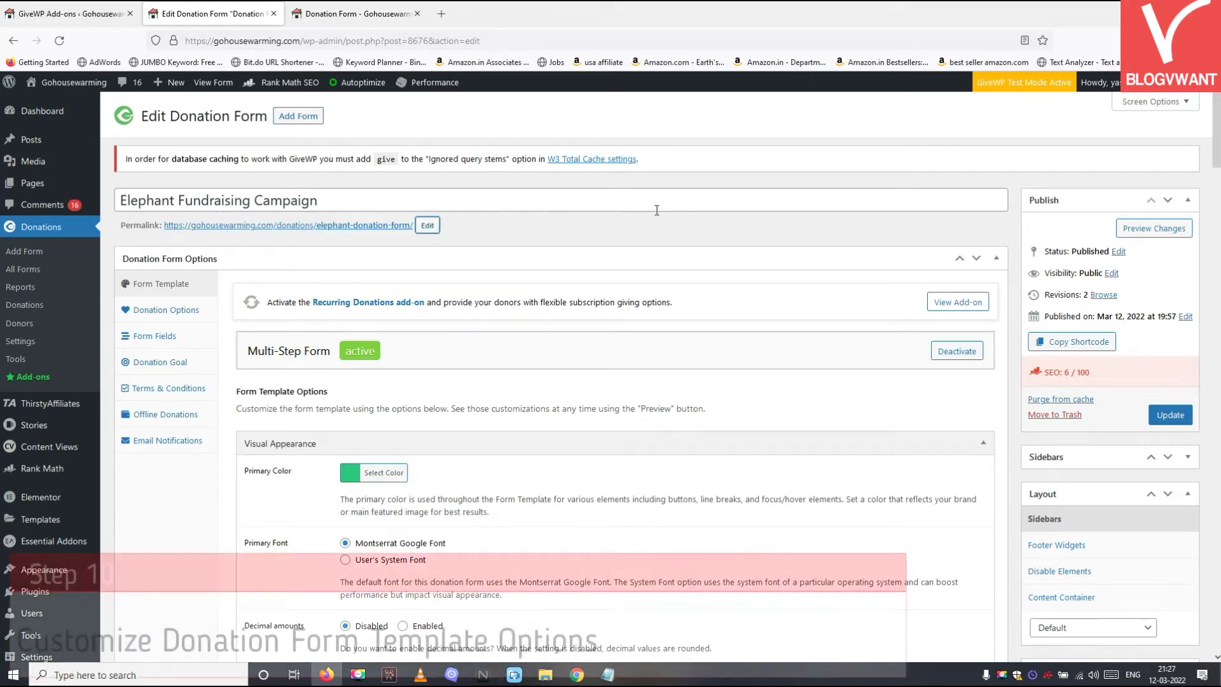
{"action": "scroll", "coordinate": [626, 277], "scroll_direction": "down", "scroll_amount": 2}
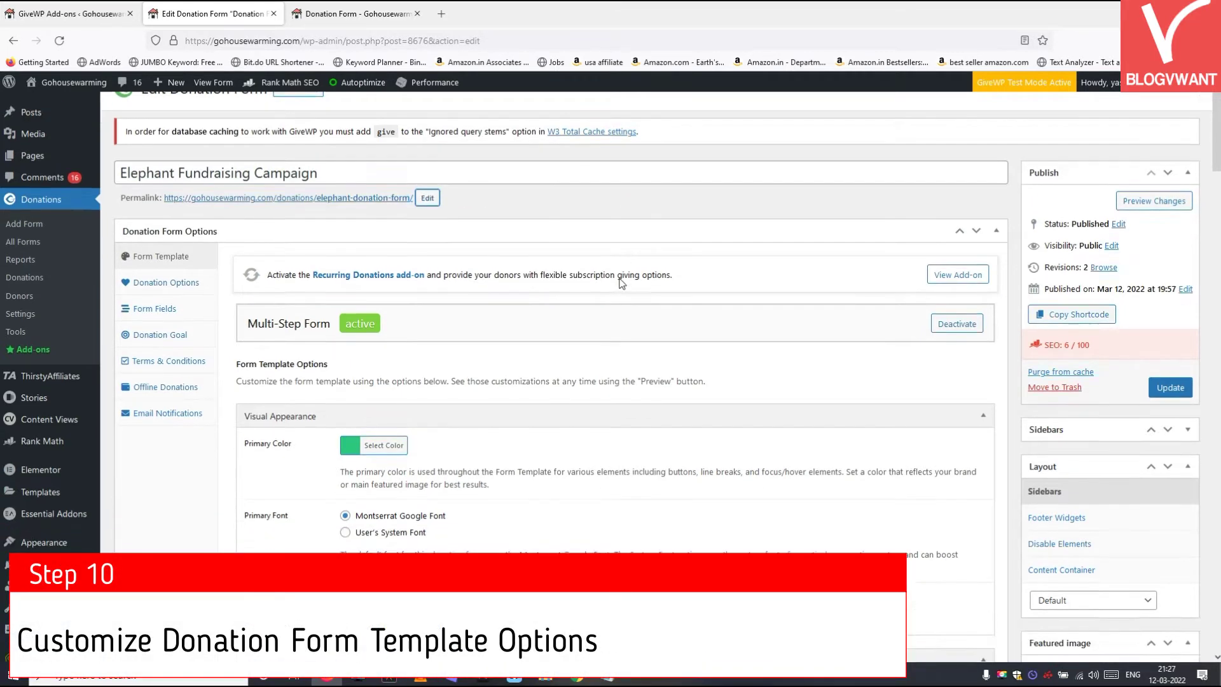
{"action": "scroll", "coordinate": [635, 229], "scroll_direction": "down", "scroll_amount": 3}
{"action": "scroll", "coordinate": [641, 184], "scroll_direction": "down", "scroll_amount": 3}
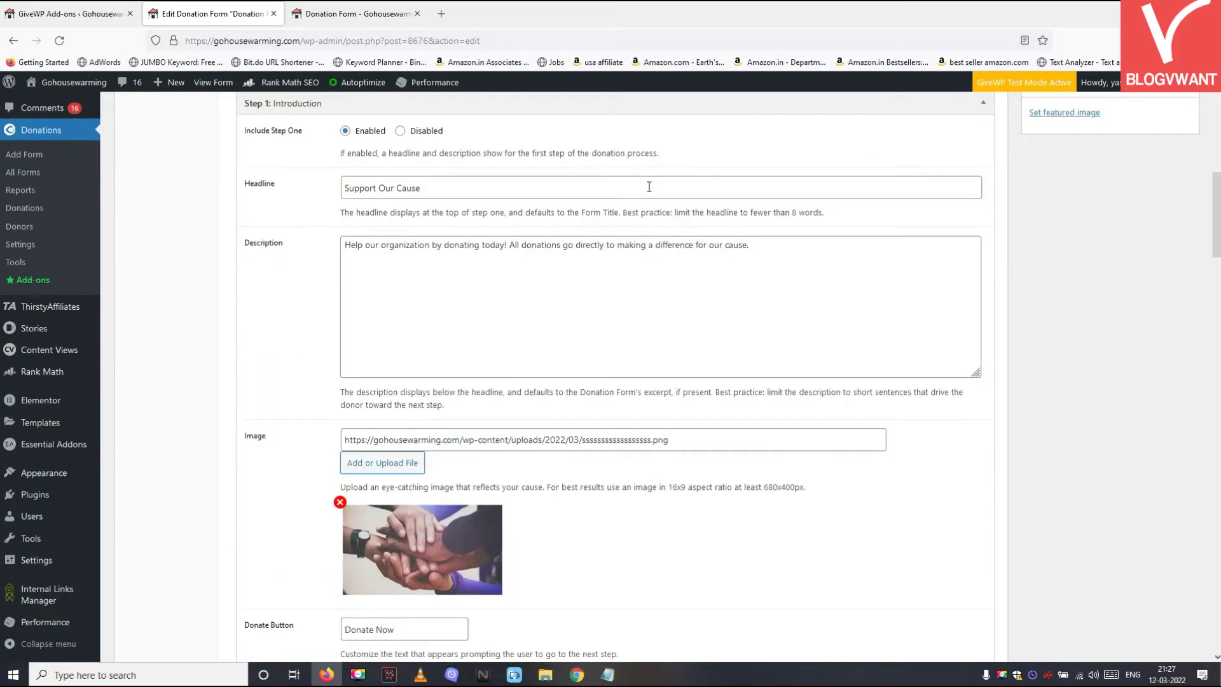
{"action": "scroll", "coordinate": [646, 185], "scroll_direction": "down", "scroll_amount": 4}
{"action": "scroll", "coordinate": [650, 191], "scroll_direction": "down", "scroll_amount": 4}
{"action": "scroll", "coordinate": [651, 196], "scroll_direction": "down", "scroll_amount": 4}
{"action": "scroll", "coordinate": [653, 202], "scroll_direction": "down", "scroll_amount": 4}
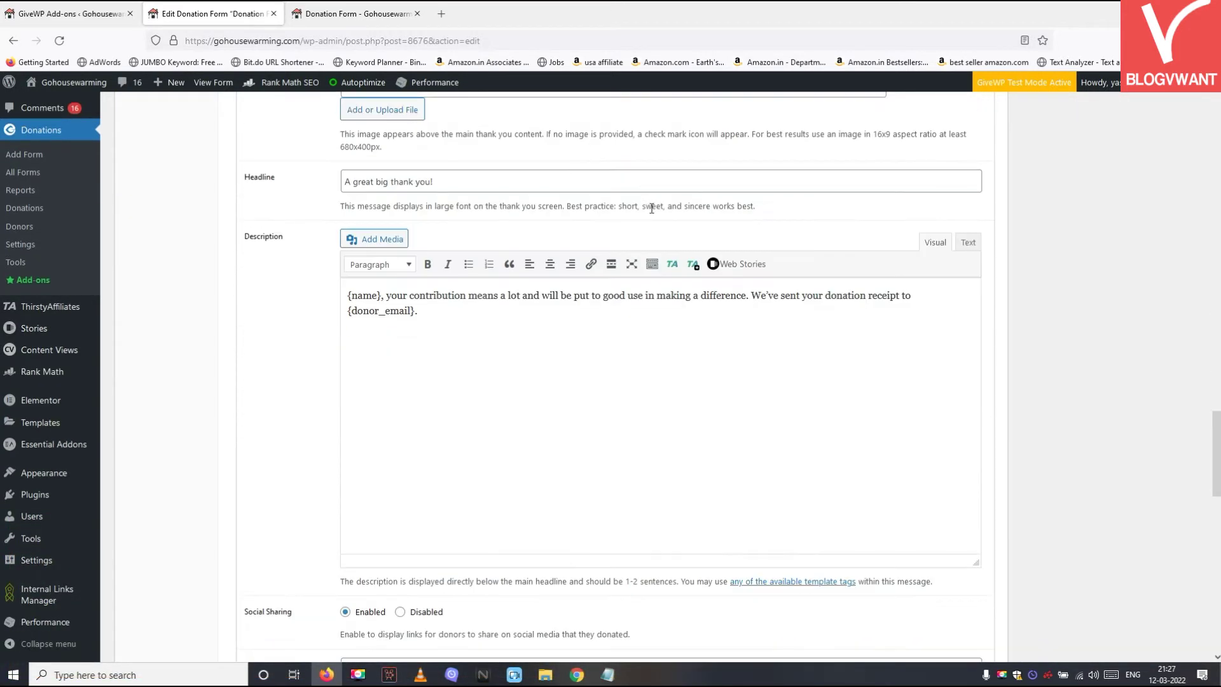
{"action": "scroll", "coordinate": [652, 203], "scroll_direction": "down", "scroll_amount": 2}
{"action": "scroll", "coordinate": [650, 204], "scroll_direction": "down", "scroll_amount": 5}
{"action": "scroll", "coordinate": [647, 206], "scroll_direction": "up", "scroll_amount": 5}
{"action": "scroll", "coordinate": [646, 208], "scroll_direction": "up", "scroll_amount": 3}
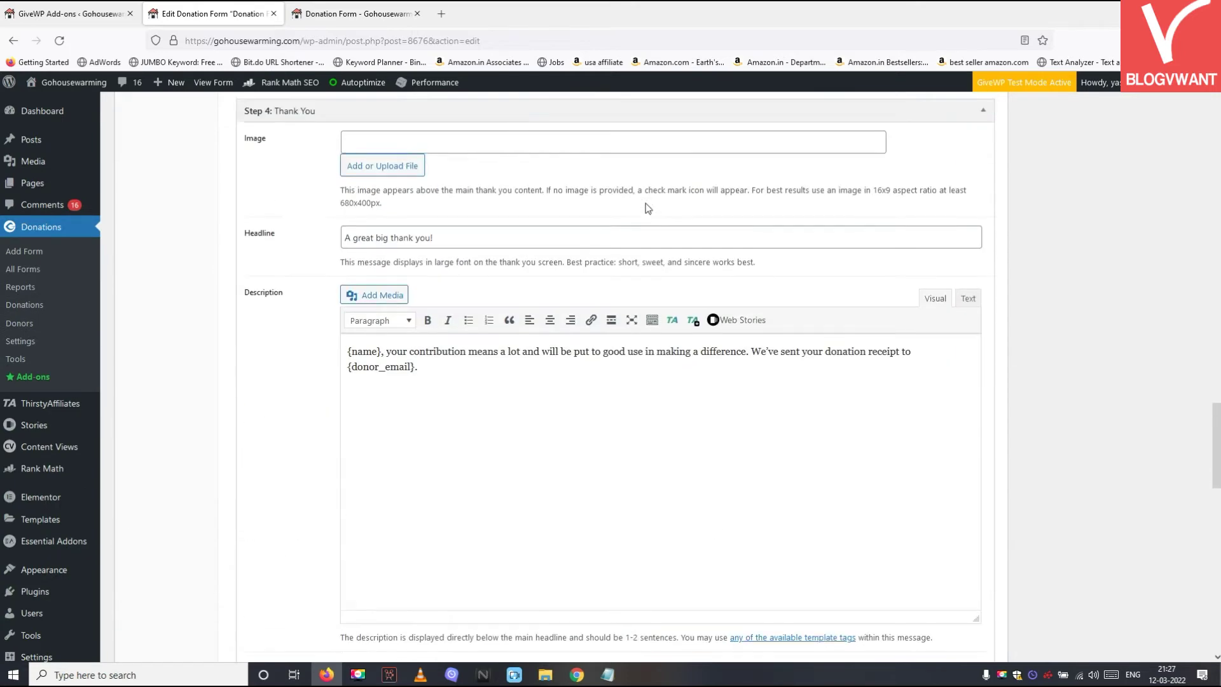
{"action": "scroll", "coordinate": [644, 219], "scroll_direction": "up", "scroll_amount": 3}
Collapse Step 4: Thank You and expand the template's Visual Appearance options
{"action": "left_click", "coordinate": [793, 379]}
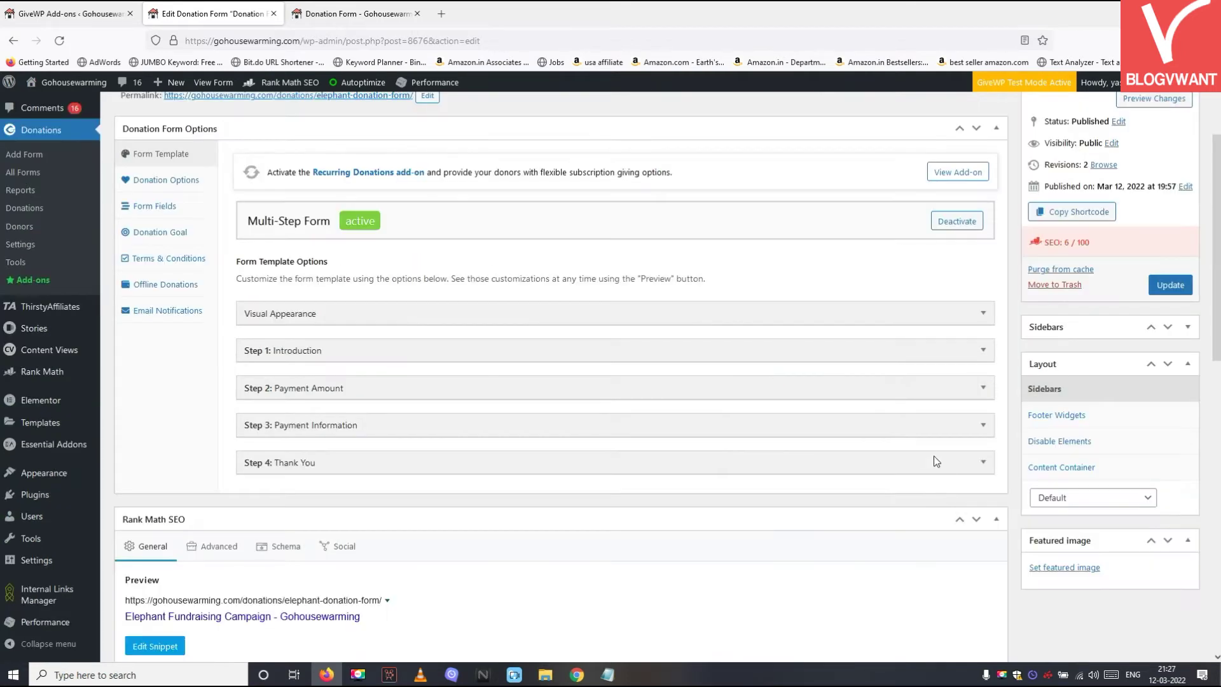
{"action": "scroll", "coordinate": [572, 316], "scroll_direction": "up", "scroll_amount": 2}
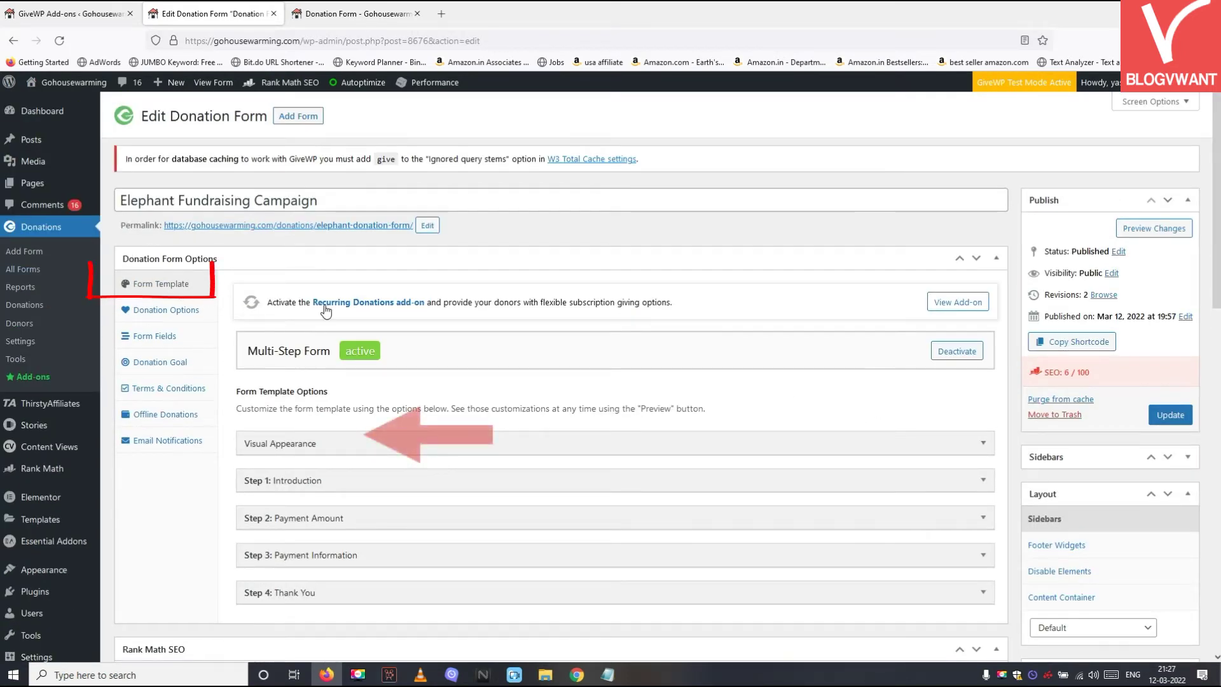
{"action": "left_click", "coordinate": [978, 443]}
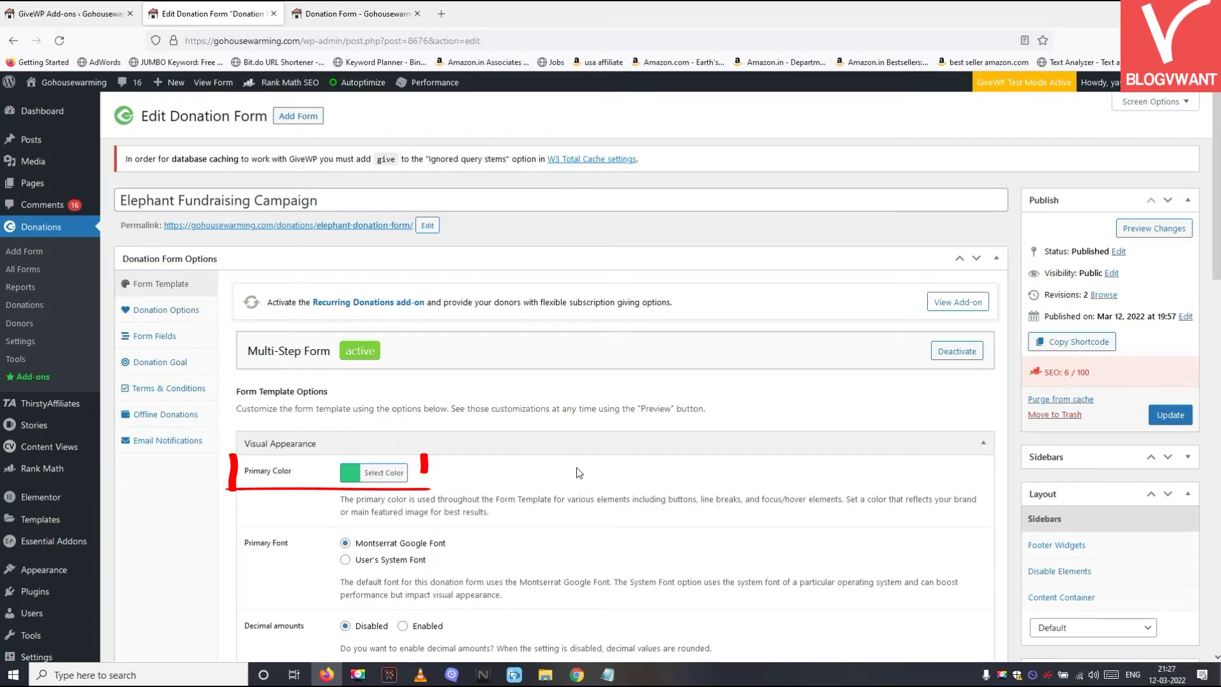
{"action": "scroll", "coordinate": [579, 472], "scroll_direction": "down", "scroll_amount": 4}
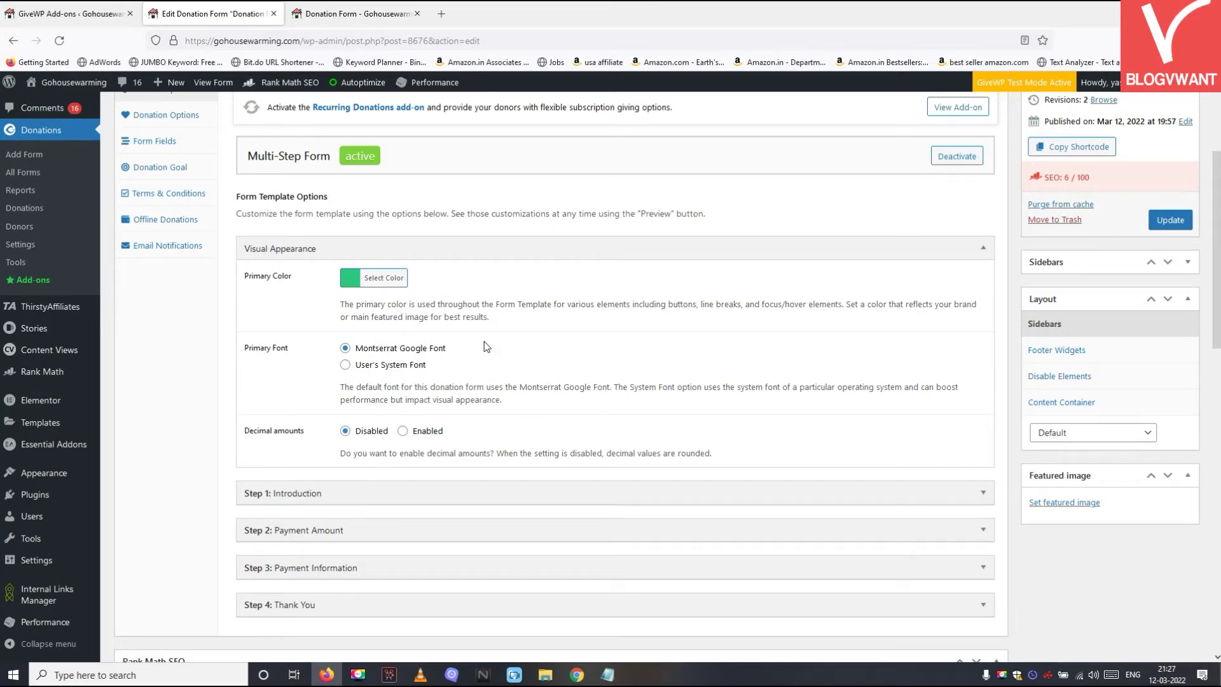
Change the primary colour from green to purple #5a1f9e and update the form
{"action": "left_click", "coordinate": [349, 278]}
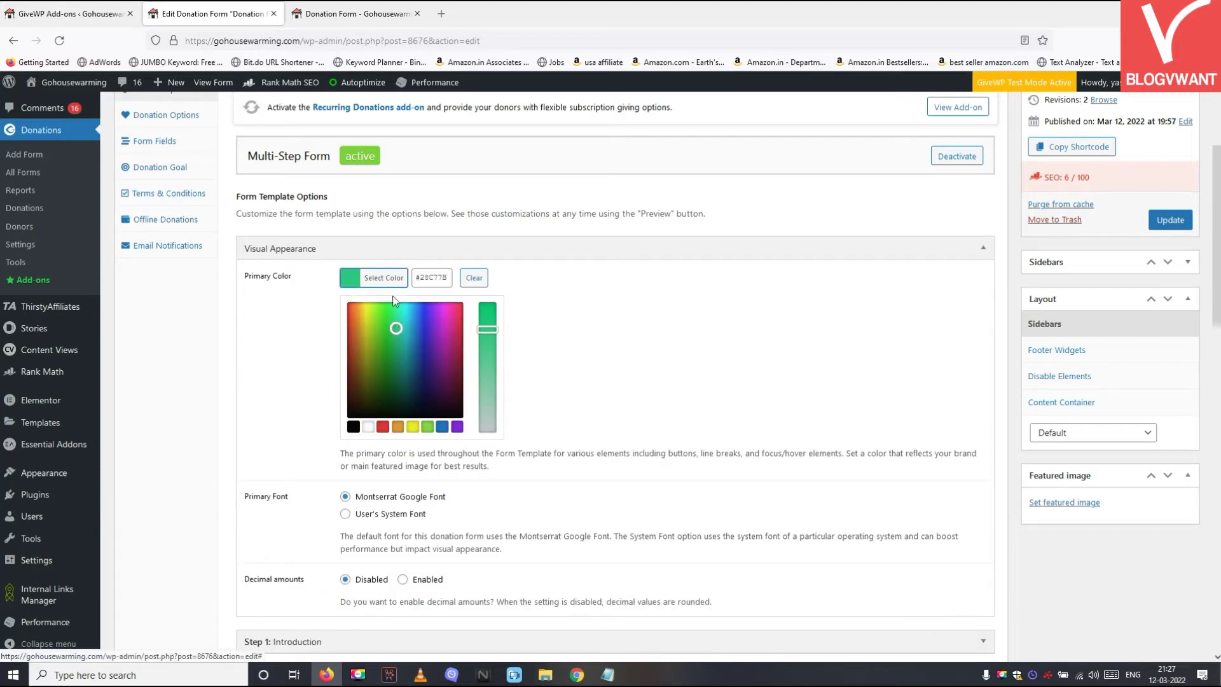
{"action": "left_click", "coordinate": [356, 11]}
{"action": "scroll", "coordinate": [524, 293], "scroll_direction": "down", "scroll_amount": 2}
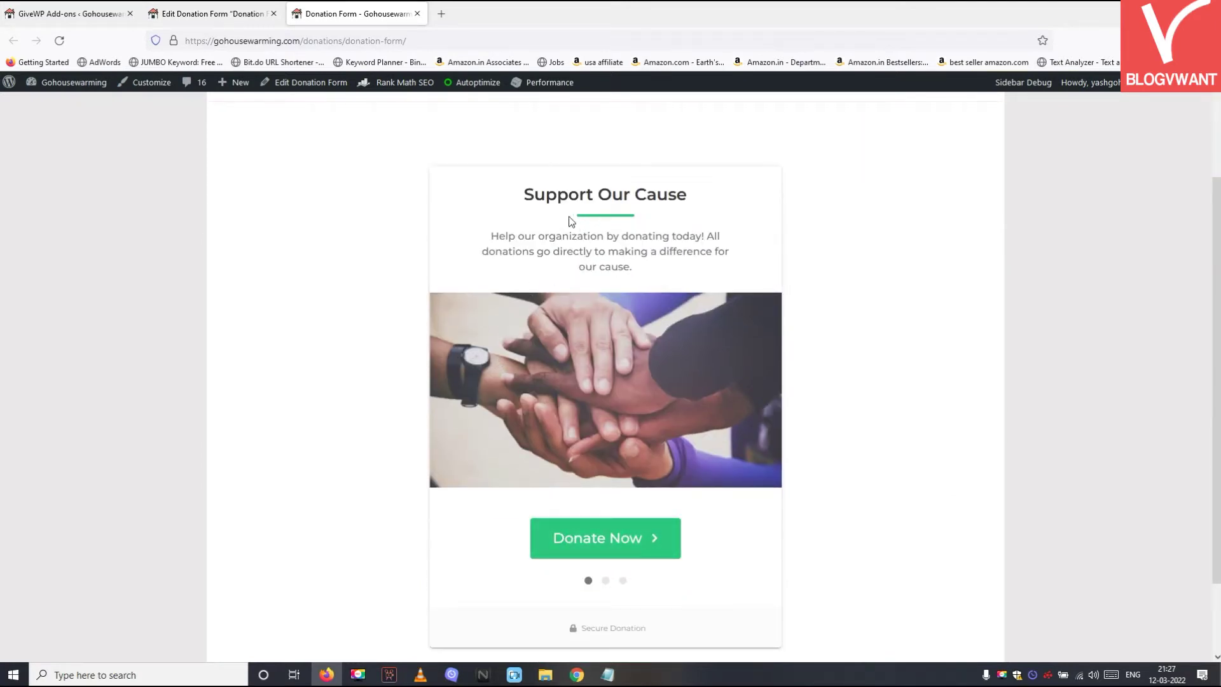
{"action": "left_click", "coordinate": [218, 13]}
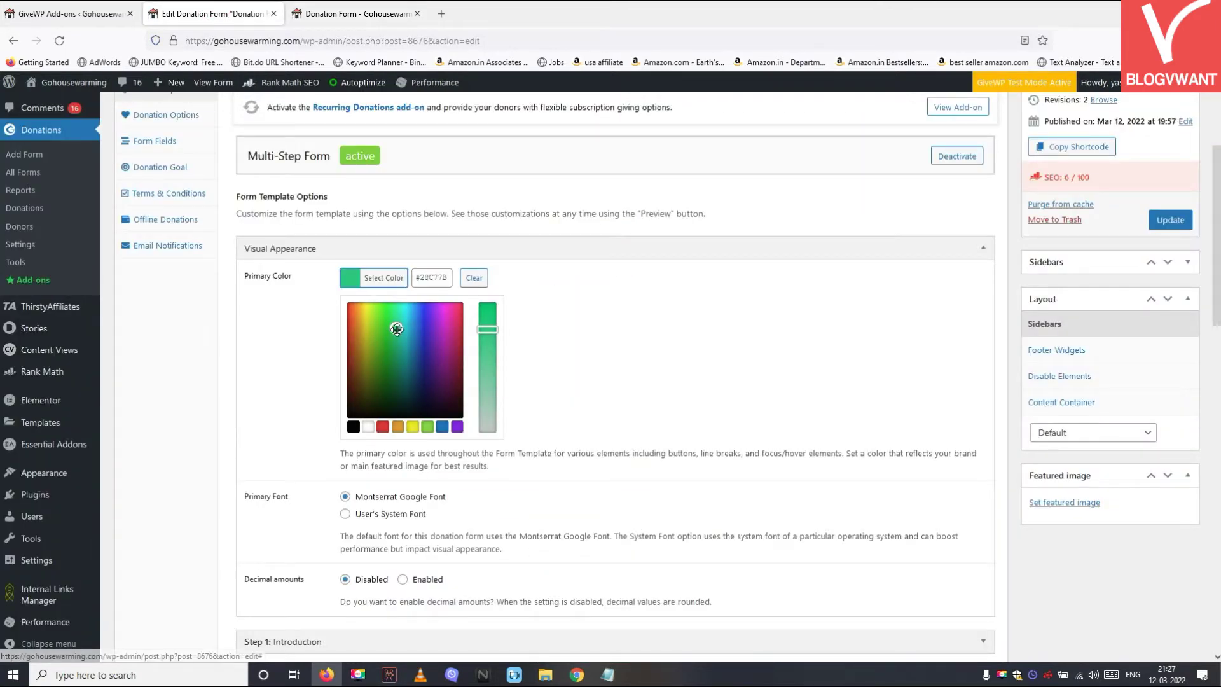
{"action": "left_click_drag", "start_coordinate": [396, 328], "coordinate": [433, 347]}
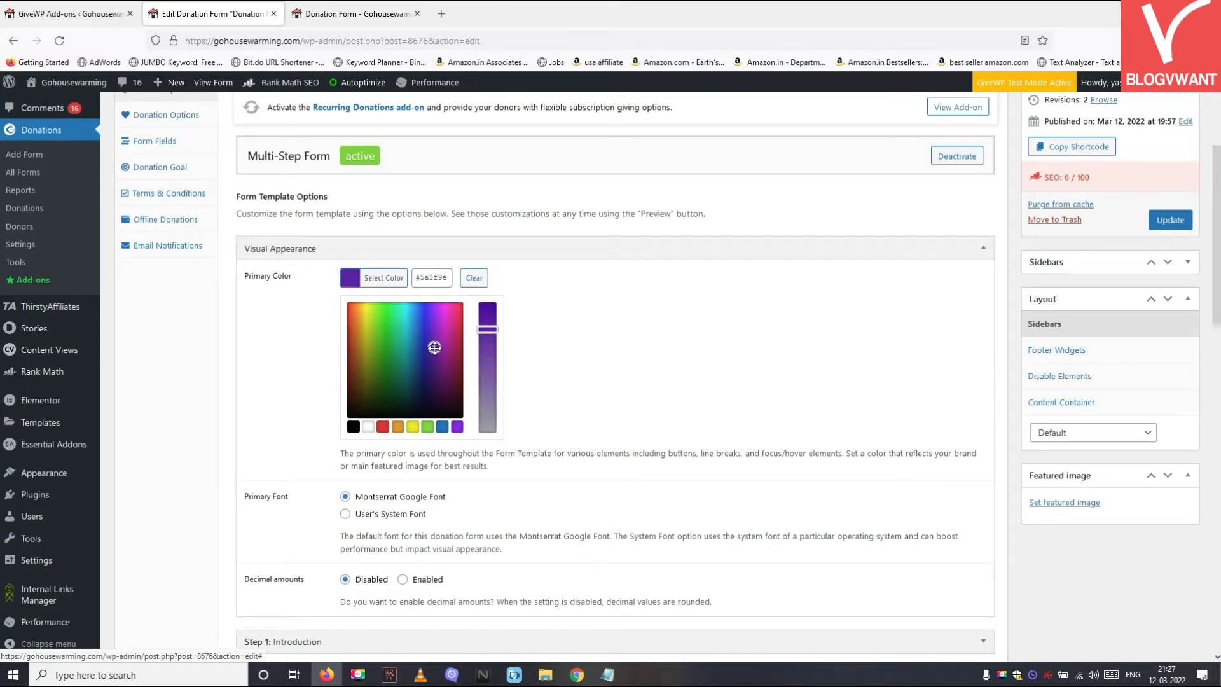
{"action": "left_click", "coordinate": [1166, 220]}
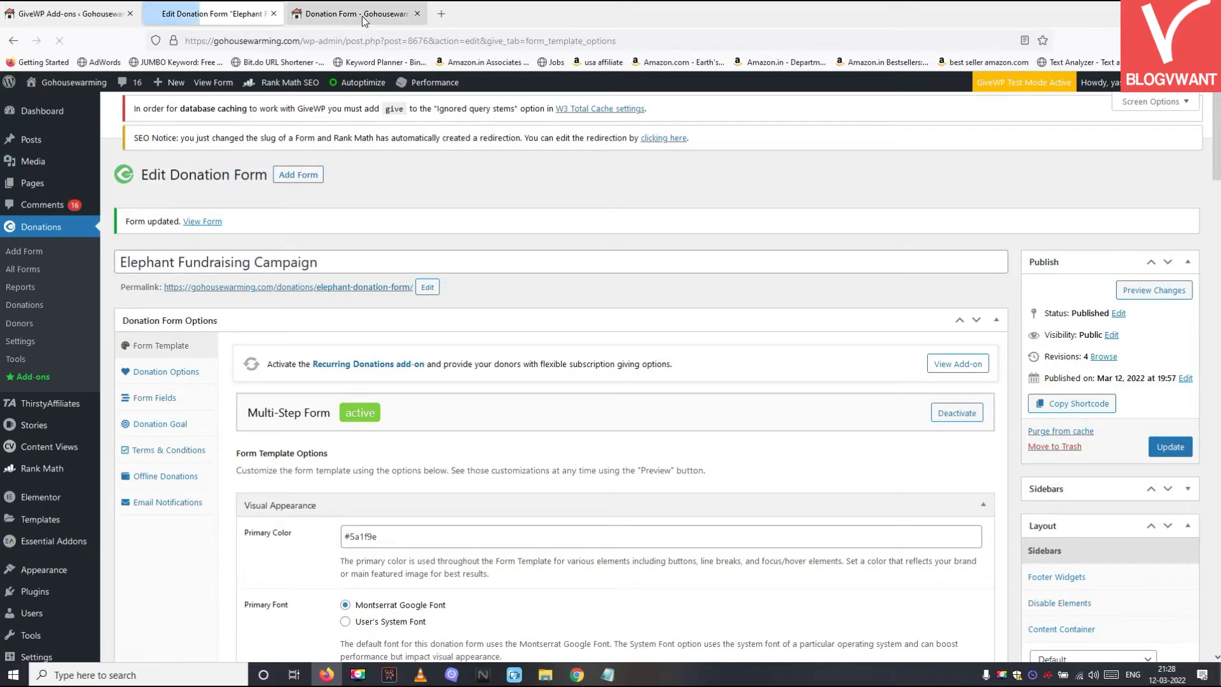
Reload the live donation form to confirm the purple Donate Now button
{"action": "left_click", "coordinate": [362, 21]}
{"action": "key", "text": "F5"}
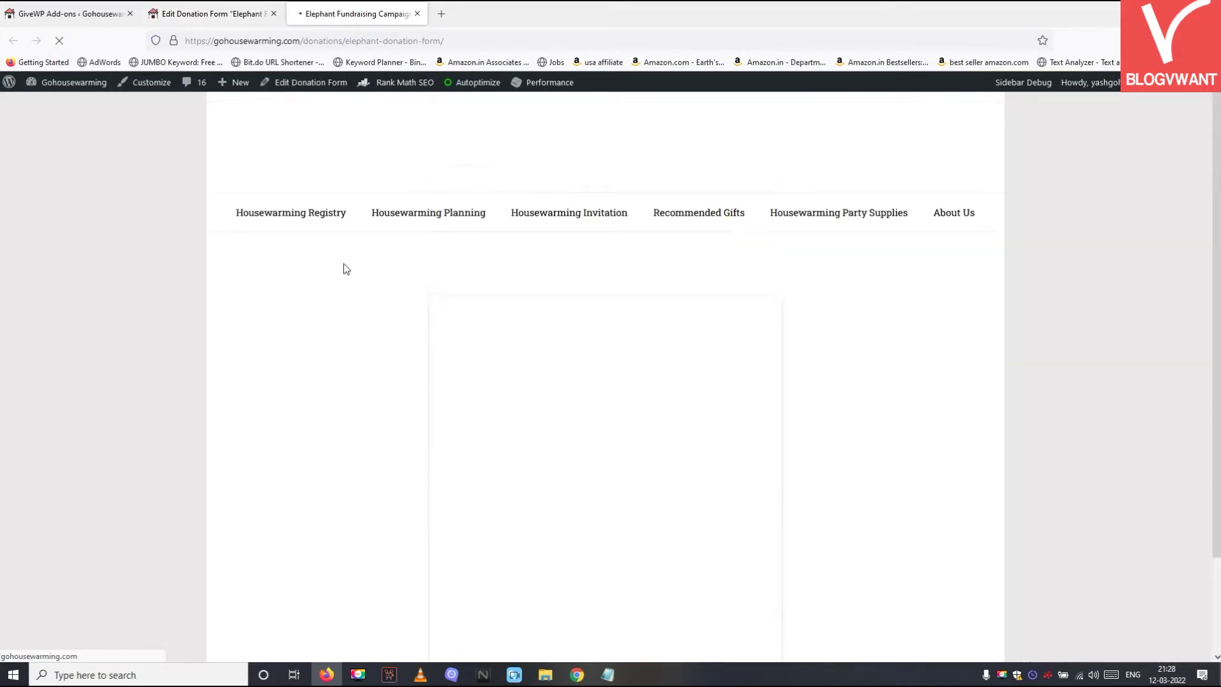
{"action": "scroll", "coordinate": [612, 417], "scroll_direction": "down", "scroll_amount": 3}
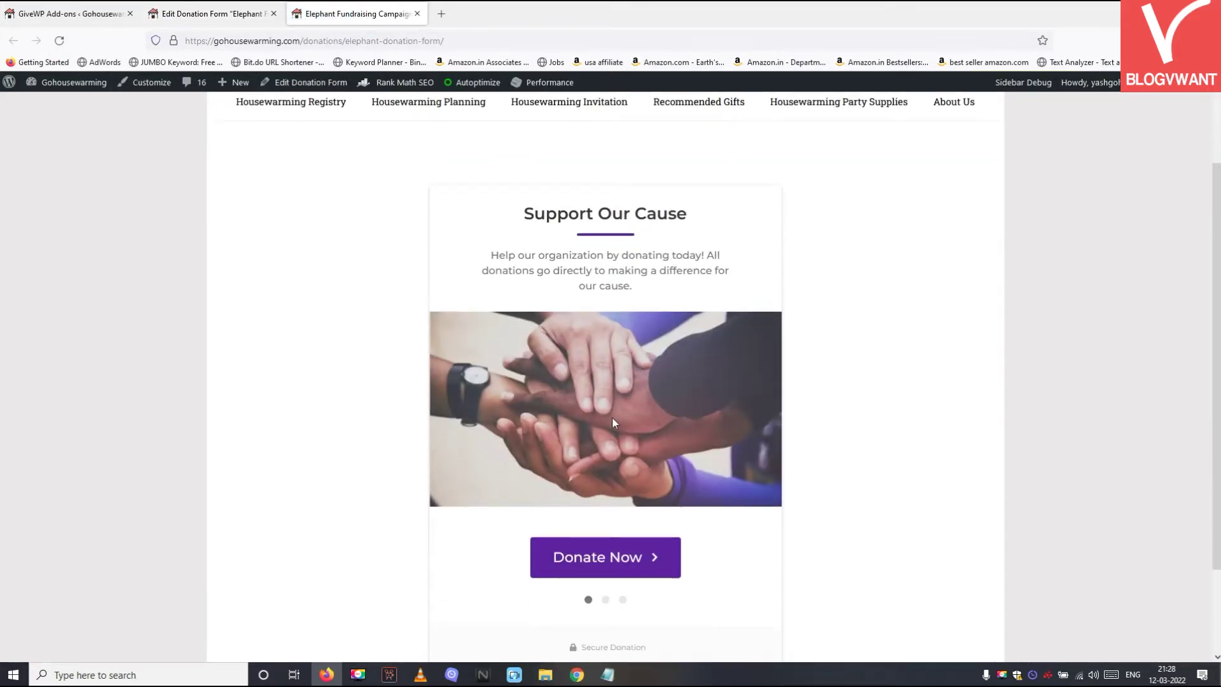
{"action": "left_click", "coordinate": [209, 13]}
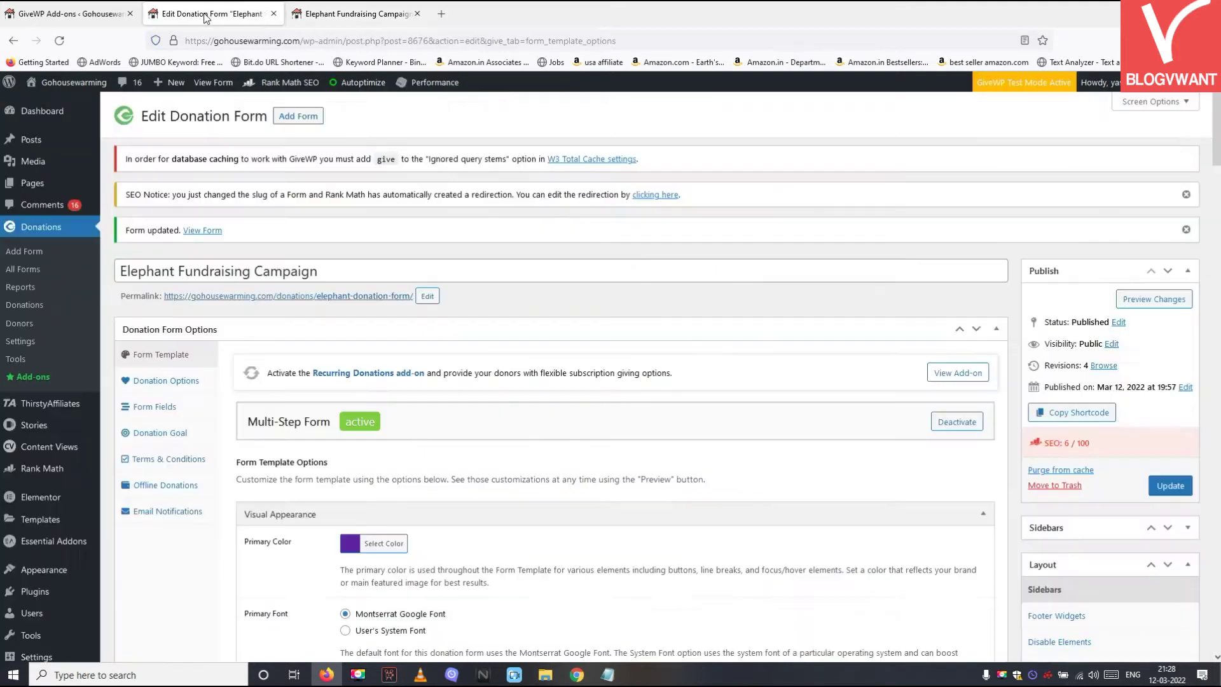
{"action": "scroll", "coordinate": [565, 223], "scroll_direction": "down", "scroll_amount": 3}
{"action": "scroll", "coordinate": [566, 223], "scroll_direction": "down", "scroll_amount": 1}
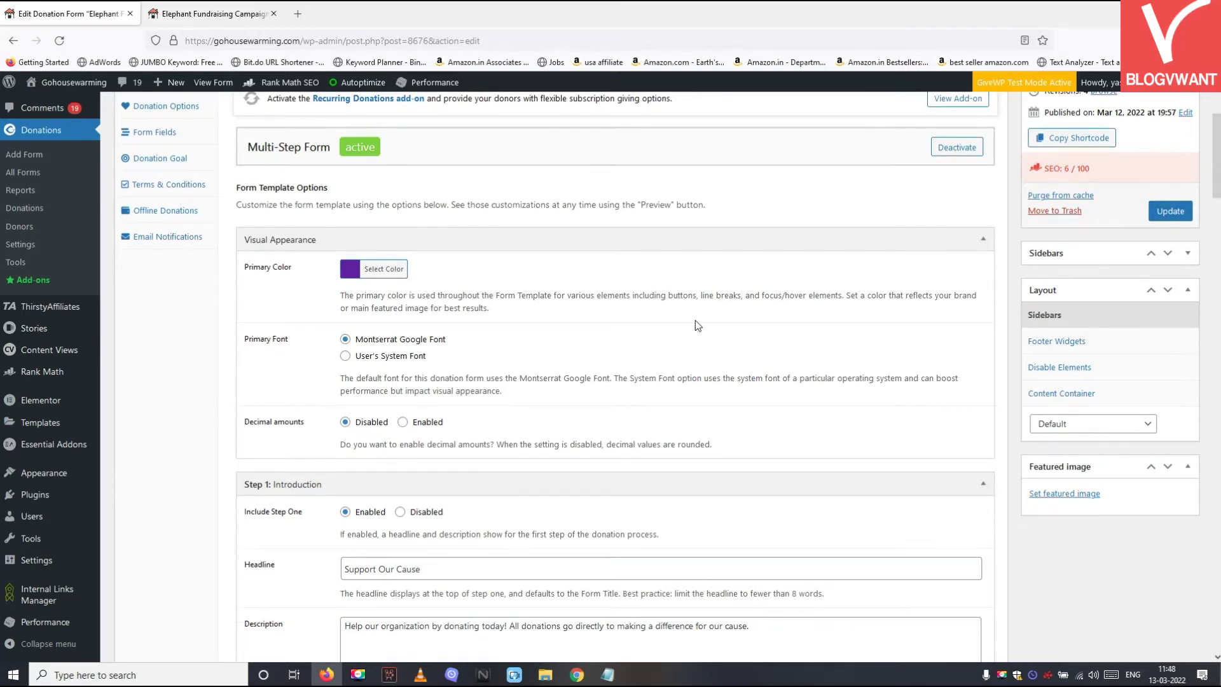
{"action": "scroll", "coordinate": [695, 323], "scroll_direction": "down", "scroll_amount": 3}
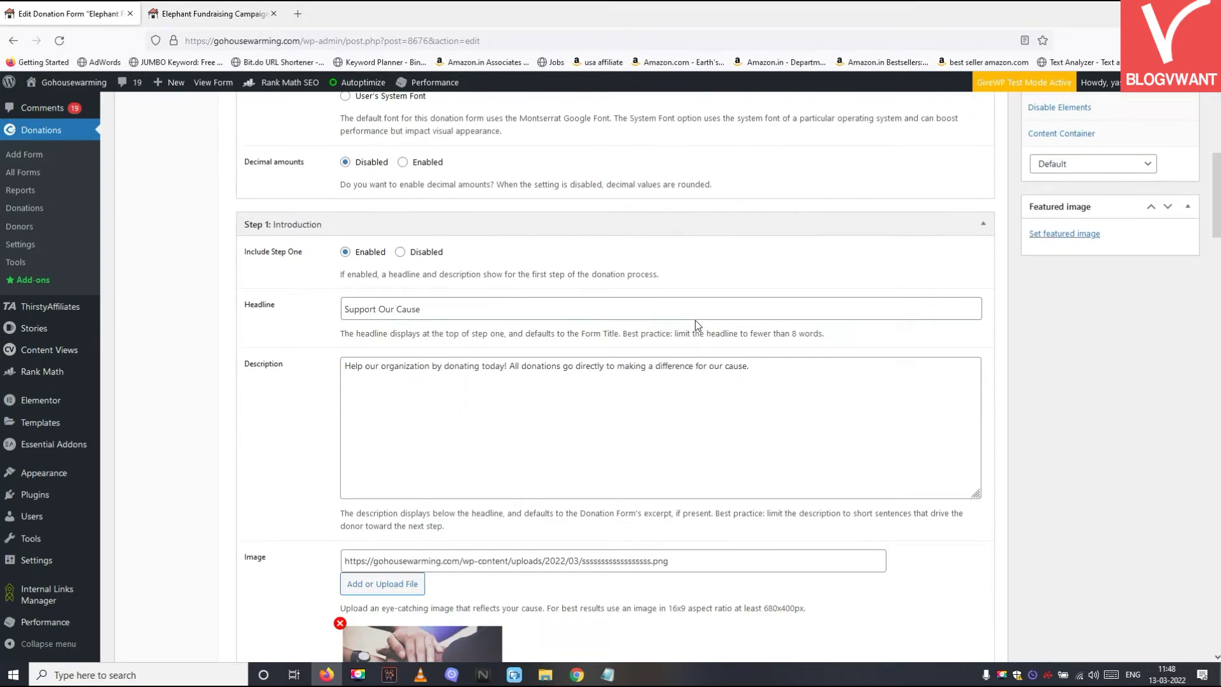
{"action": "scroll", "coordinate": [431, 158], "scroll_direction": "down", "scroll_amount": 1}
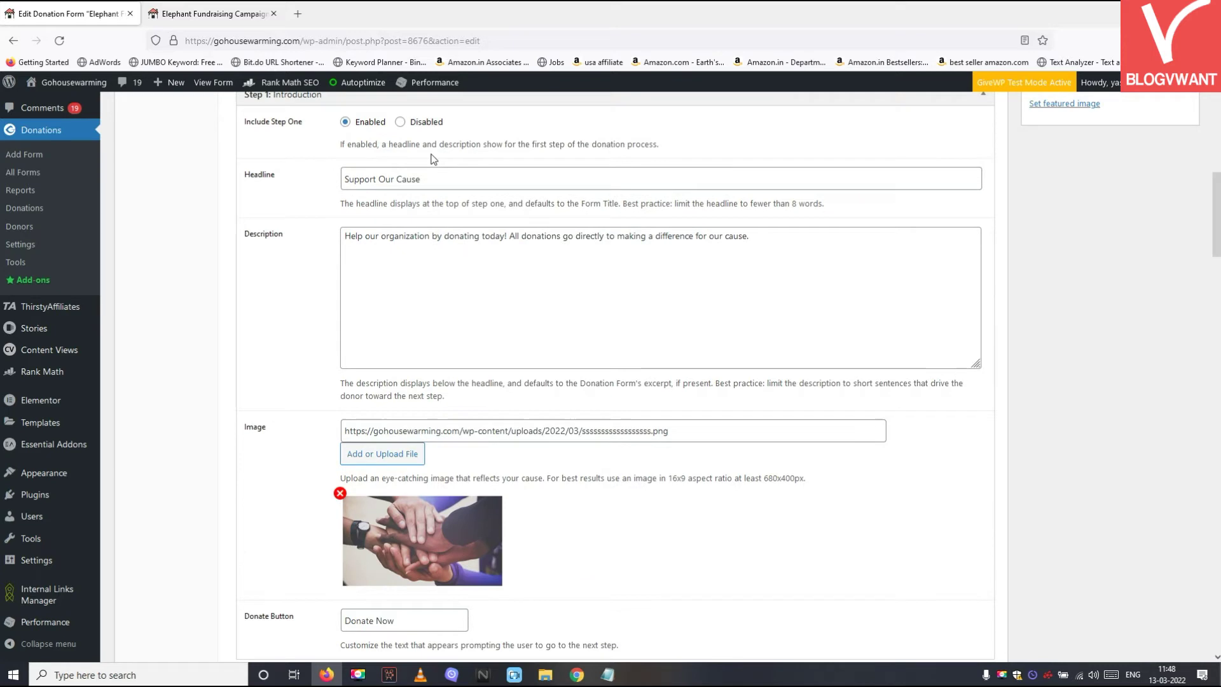
Review the description text on the form's front-end page
{"action": "left_click", "coordinate": [219, 13]}
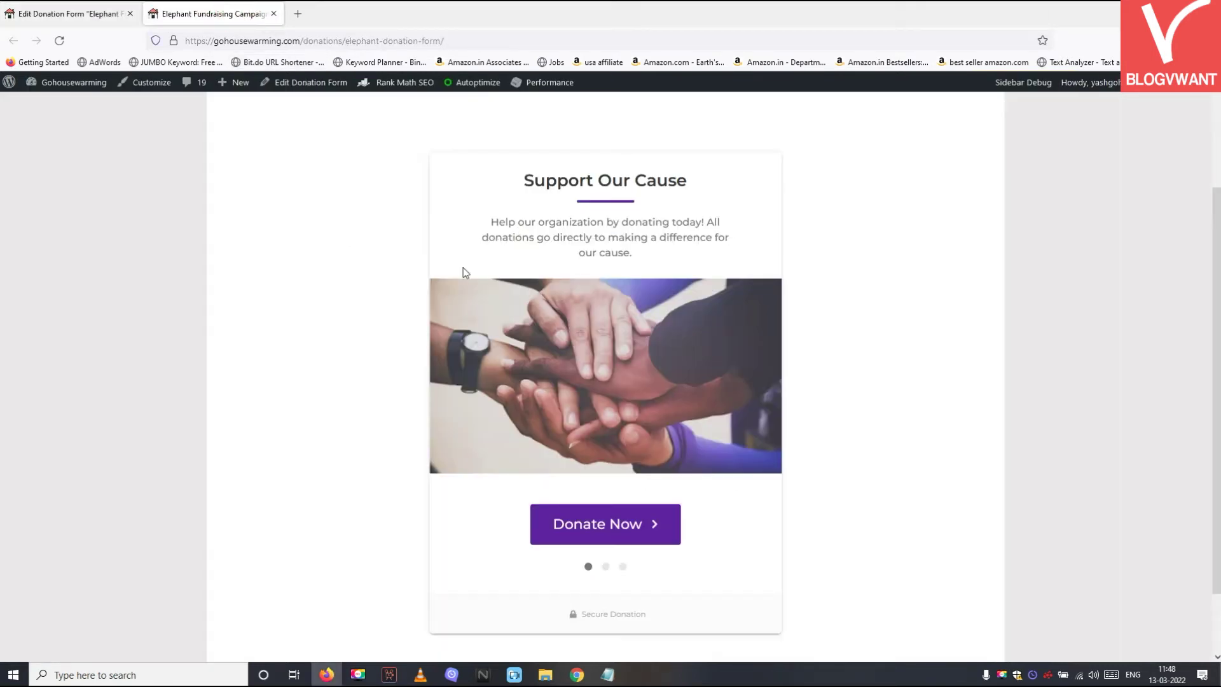
{"action": "mouse_move", "coordinate": [519, 222]}
{"action": "left_mouse_down"}
{"action": "mouse_move", "coordinate": [704, 221]}
{"action": "mouse_move", "coordinate": [573, 237]}
{"action": "left_mouse_up"}
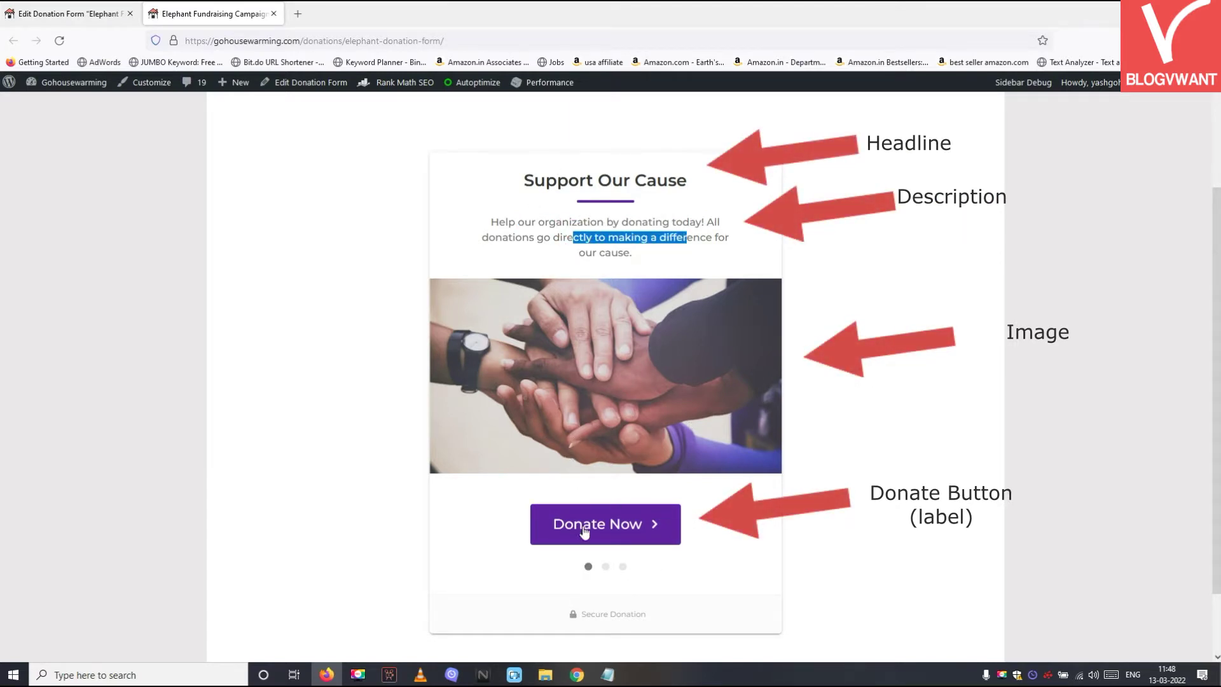
{"action": "left_click", "coordinate": [74, 15]}
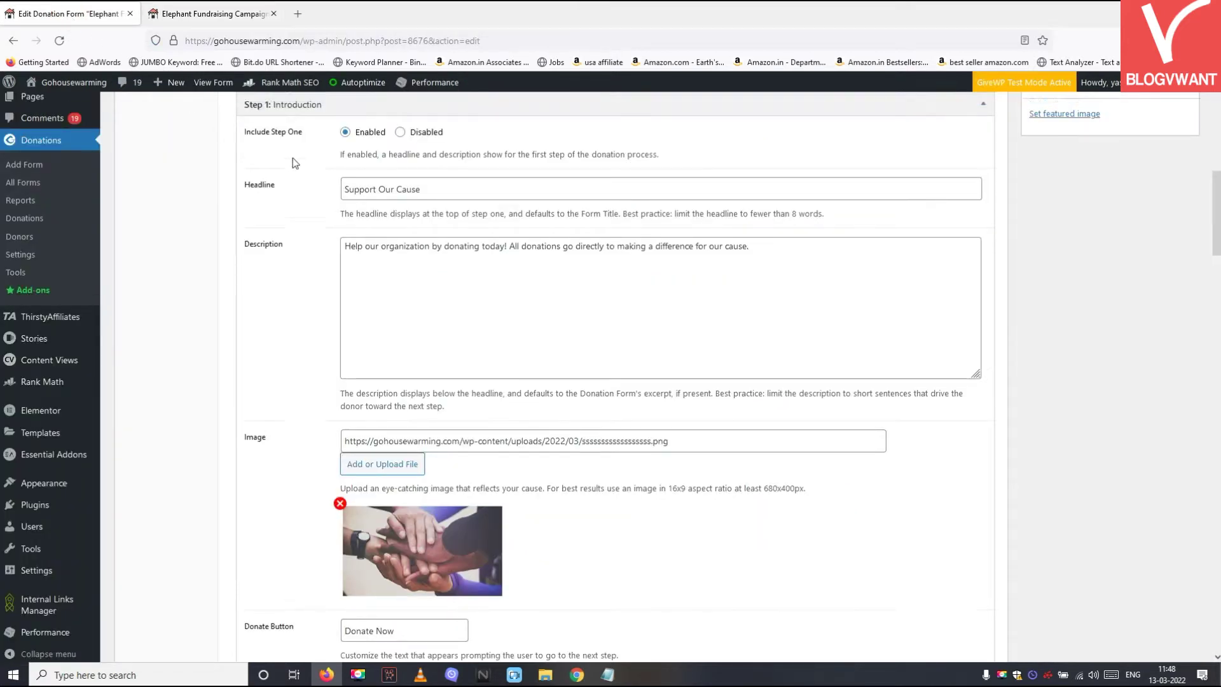
{"action": "scroll", "coordinate": [286, 173], "scroll_direction": "up", "scroll_amount": 1}
Change the Step 1 Donate Button label from 'Donate Now' to 'Donate Via PayPal' and update
{"action": "double_click", "coordinate": [257, 187]}
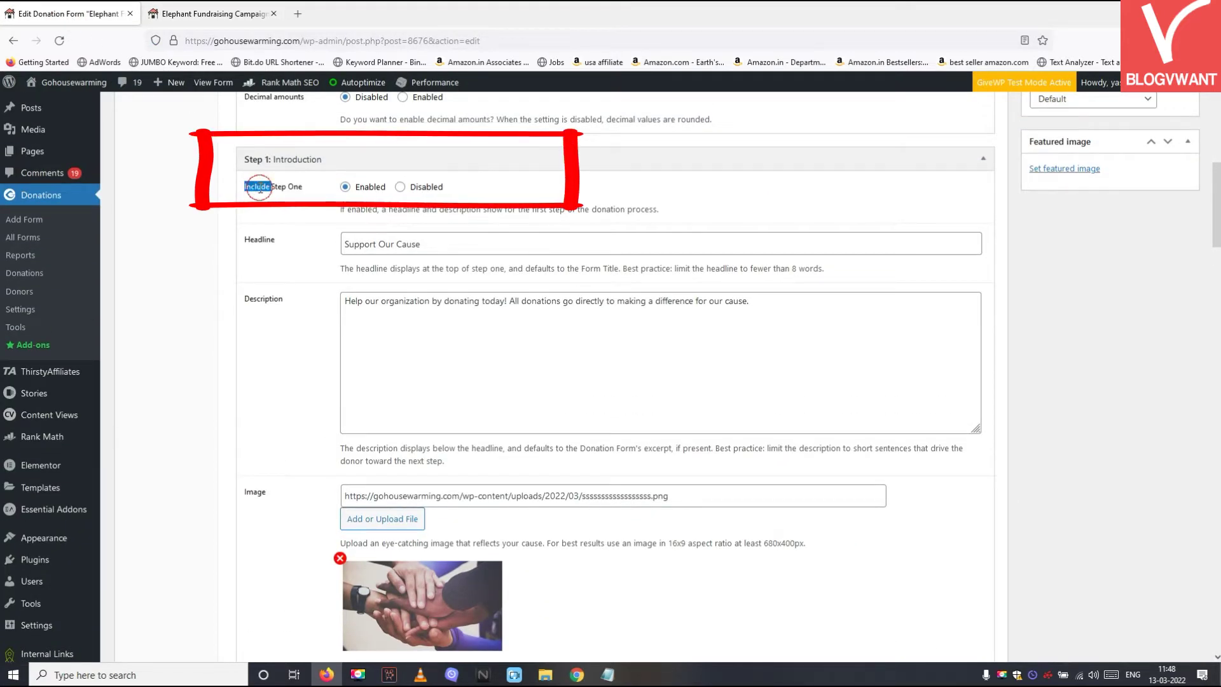
{"action": "left_click", "coordinate": [257, 187]}
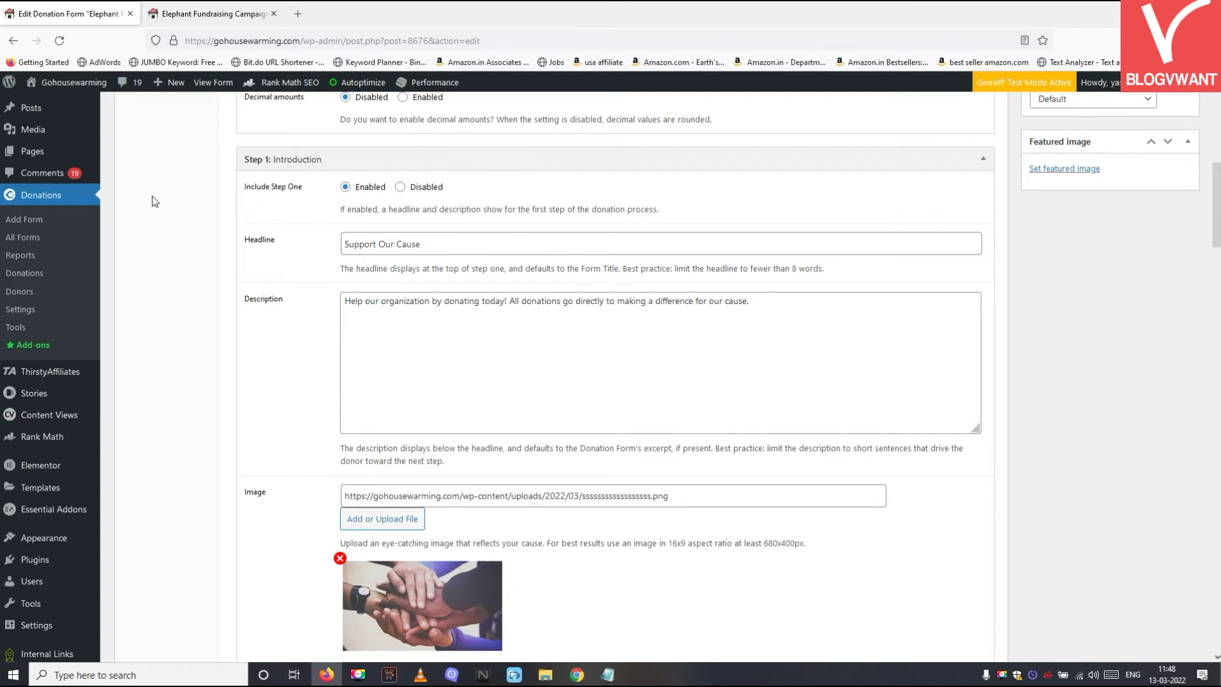
{"action": "scroll", "coordinate": [152, 196], "scroll_direction": "down", "scroll_amount": 1}
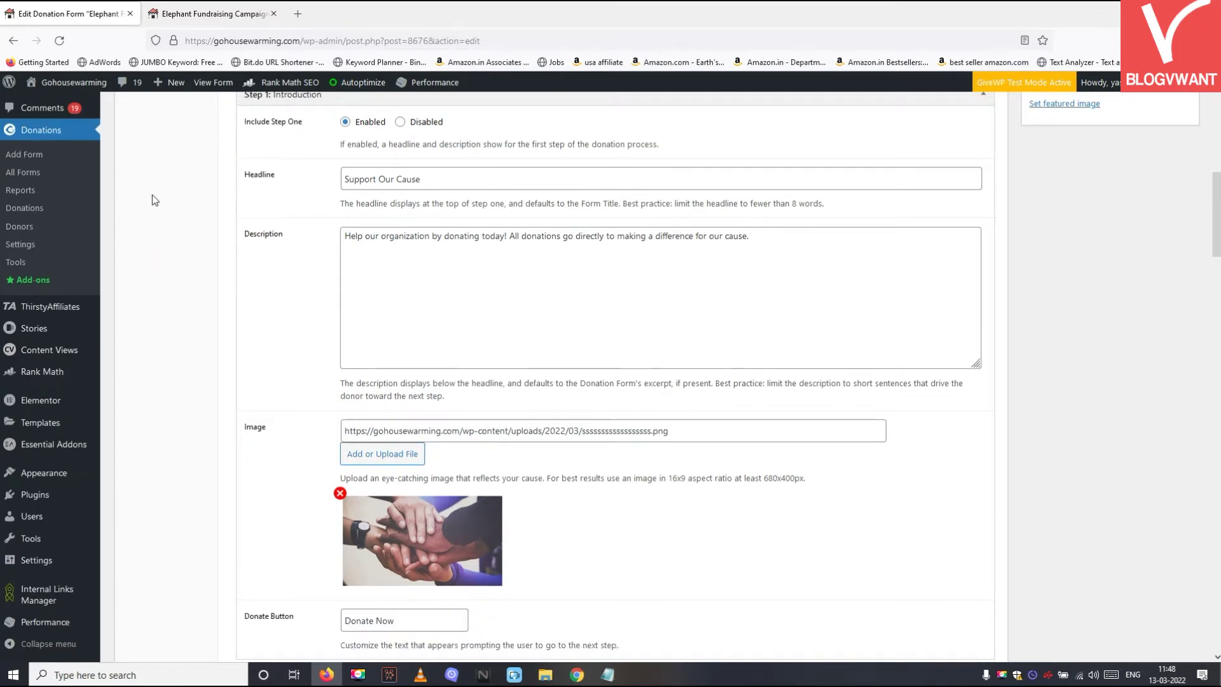
{"action": "double_click", "coordinate": [265, 617]}
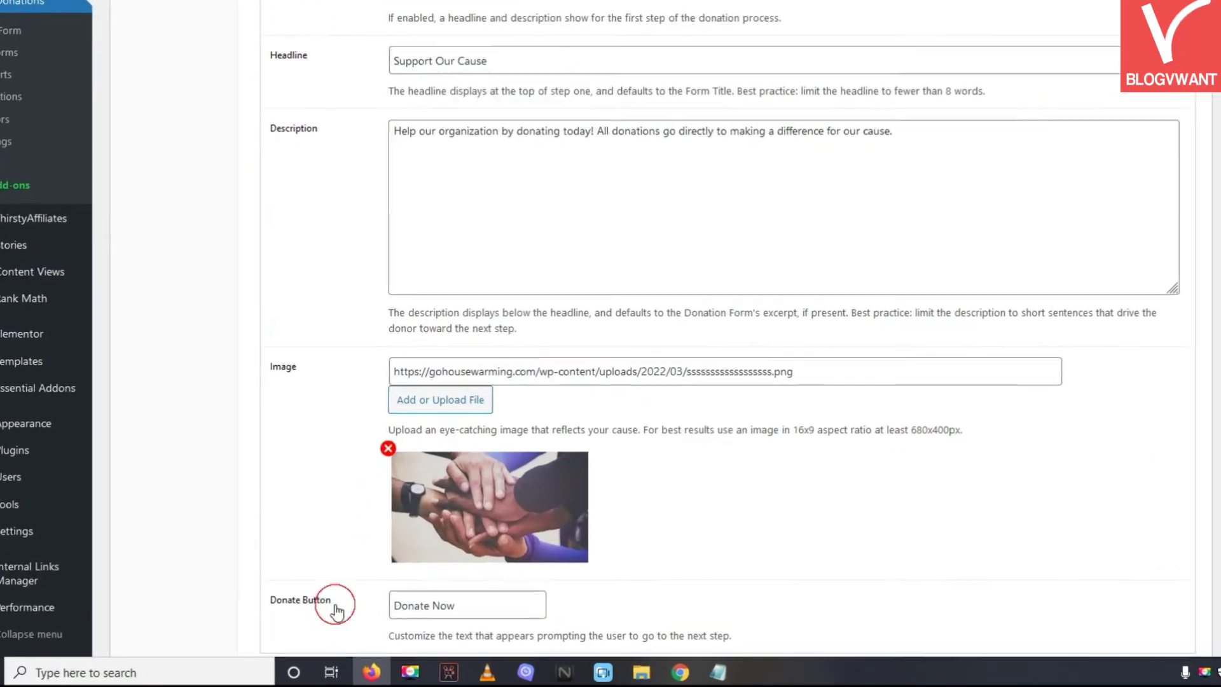
{"action": "left_click", "coordinate": [554, 596]}
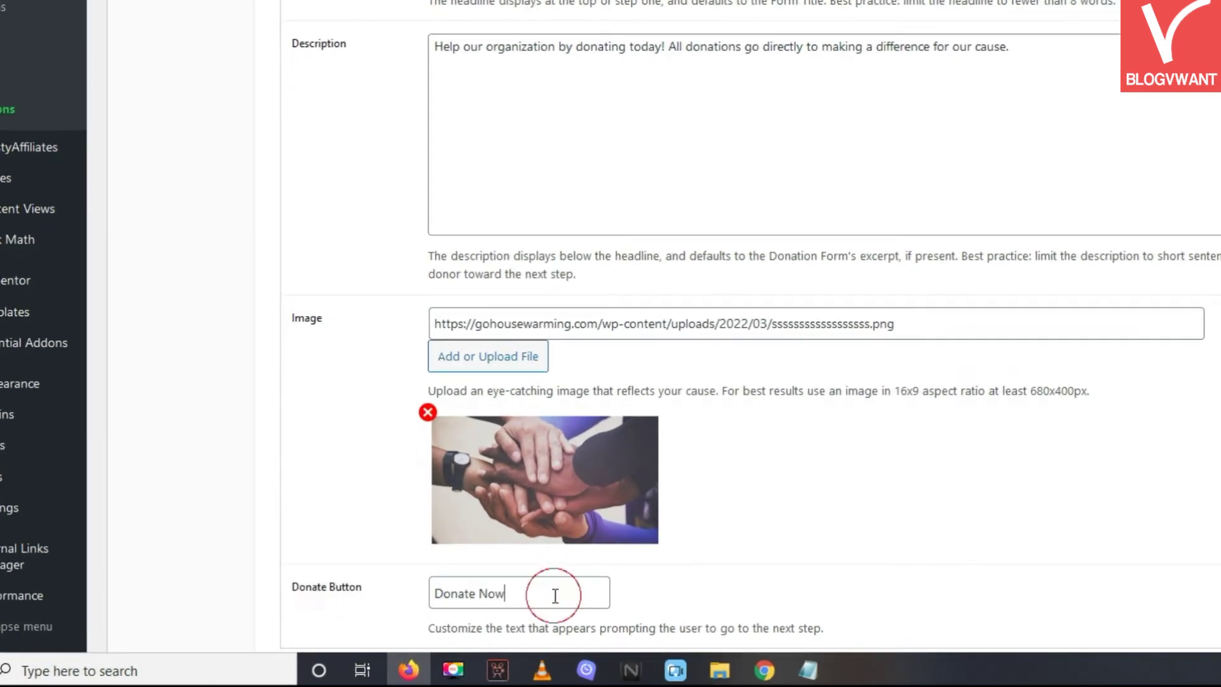
{"action": "double_click", "coordinate": [555, 595]}
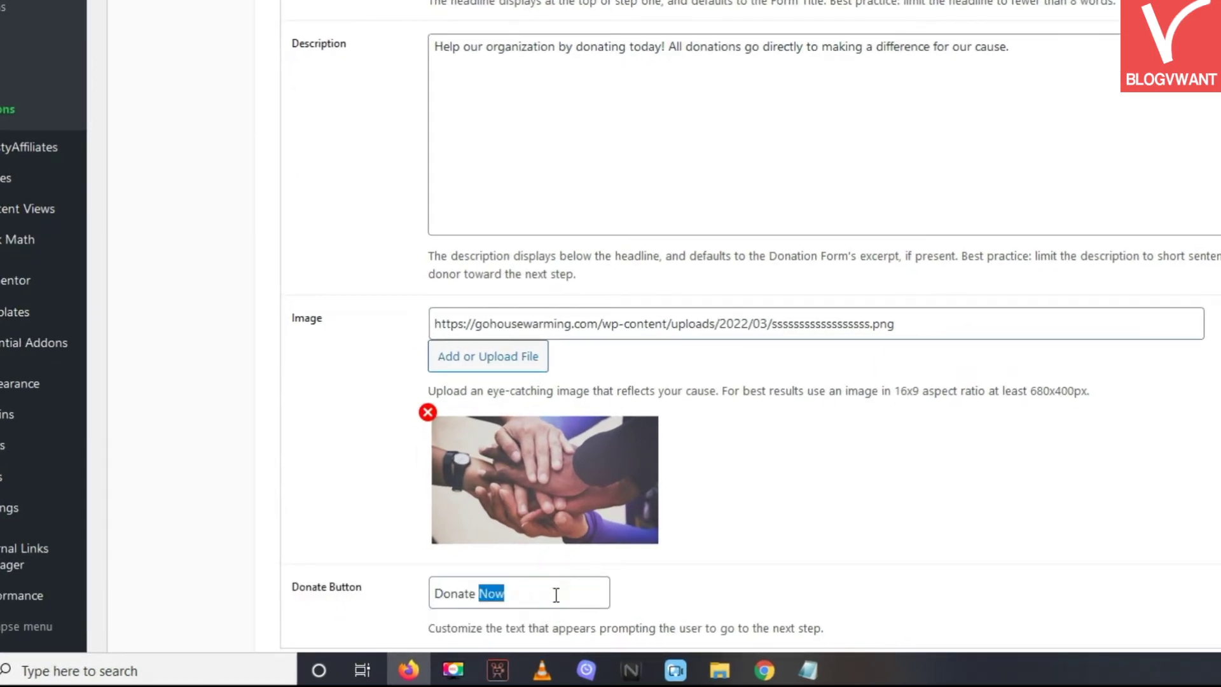
{"action": "type", "text": "Via PayPal"}
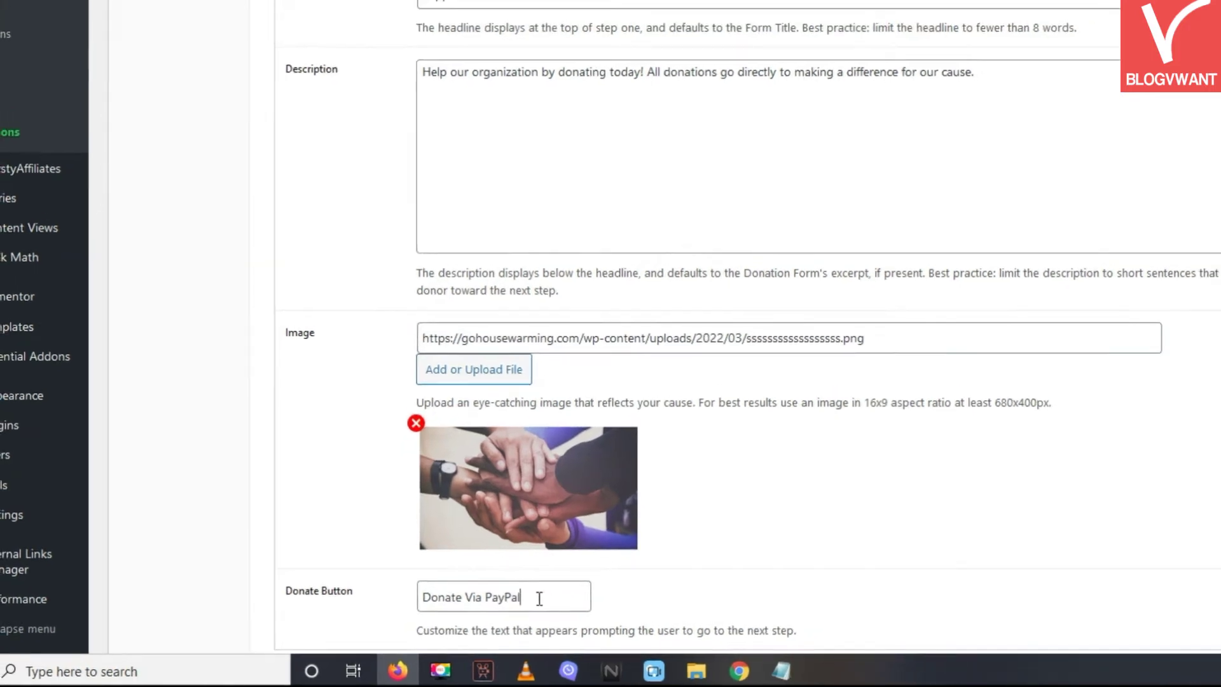
{"action": "left_click_drag", "start_coordinate": [505, 605], "coordinate": [380, 618]}
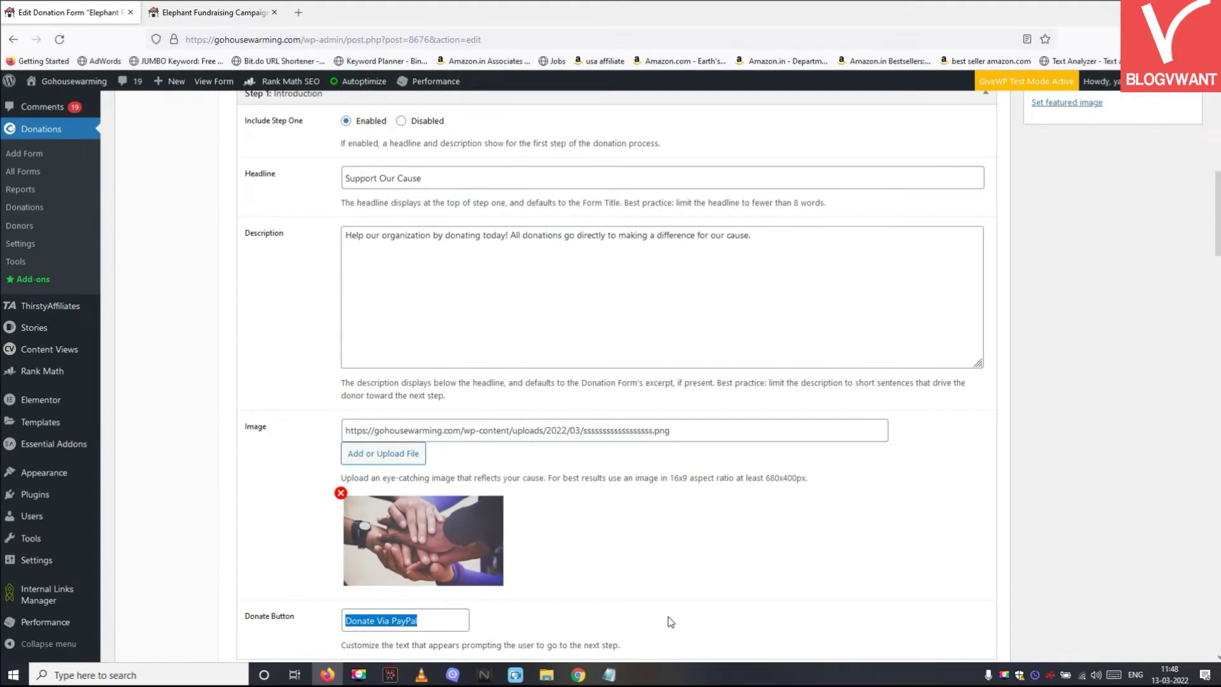
{"action": "scroll", "coordinate": [669, 620], "scroll_direction": "up", "scroll_amount": 10}
{"action": "left_click", "coordinate": [1173, 274]}
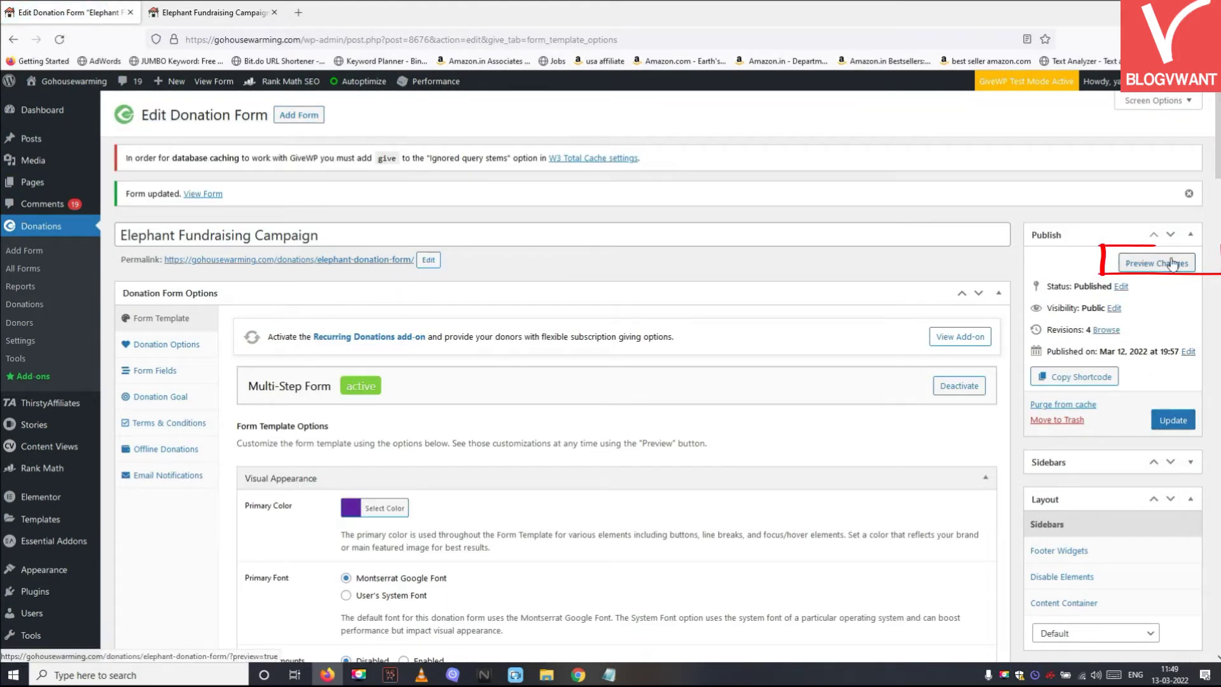
Preview the updated form's Donate Via PayPal button, then return to the form editor
{"action": "left_click", "coordinate": [1156, 266]}
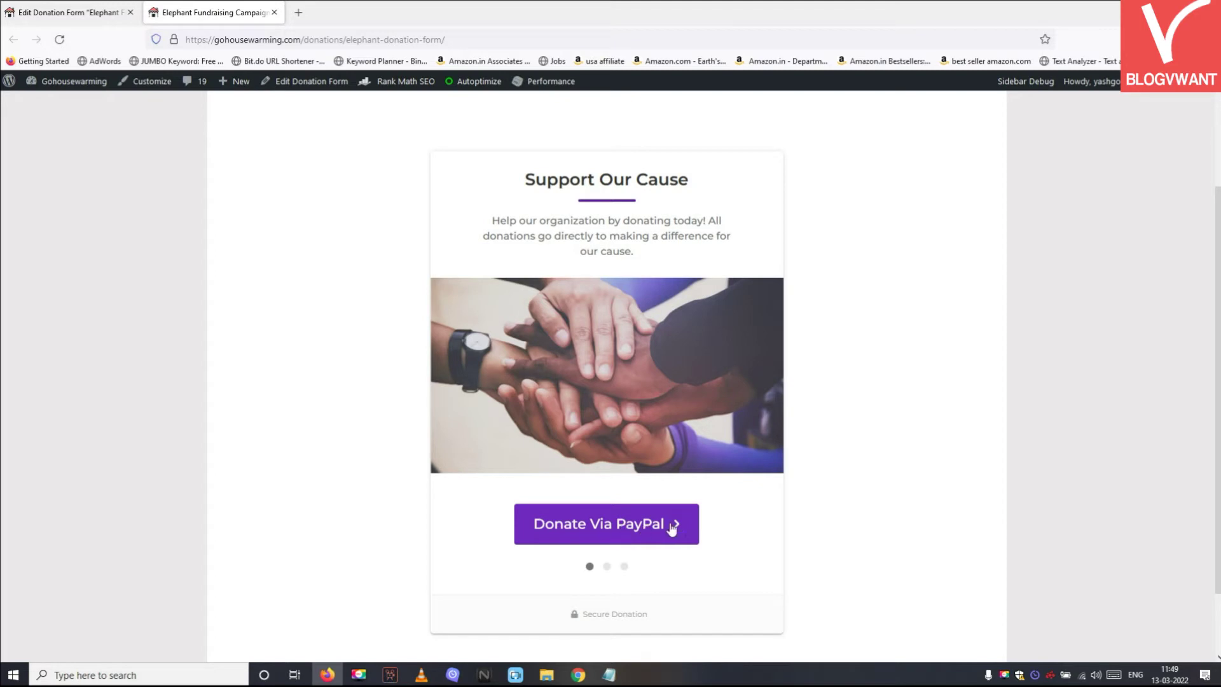
{"action": "left_click", "coordinate": [48, 14]}
{"action": "scroll", "coordinate": [665, 311], "scroll_direction": "down", "scroll_amount": 5}
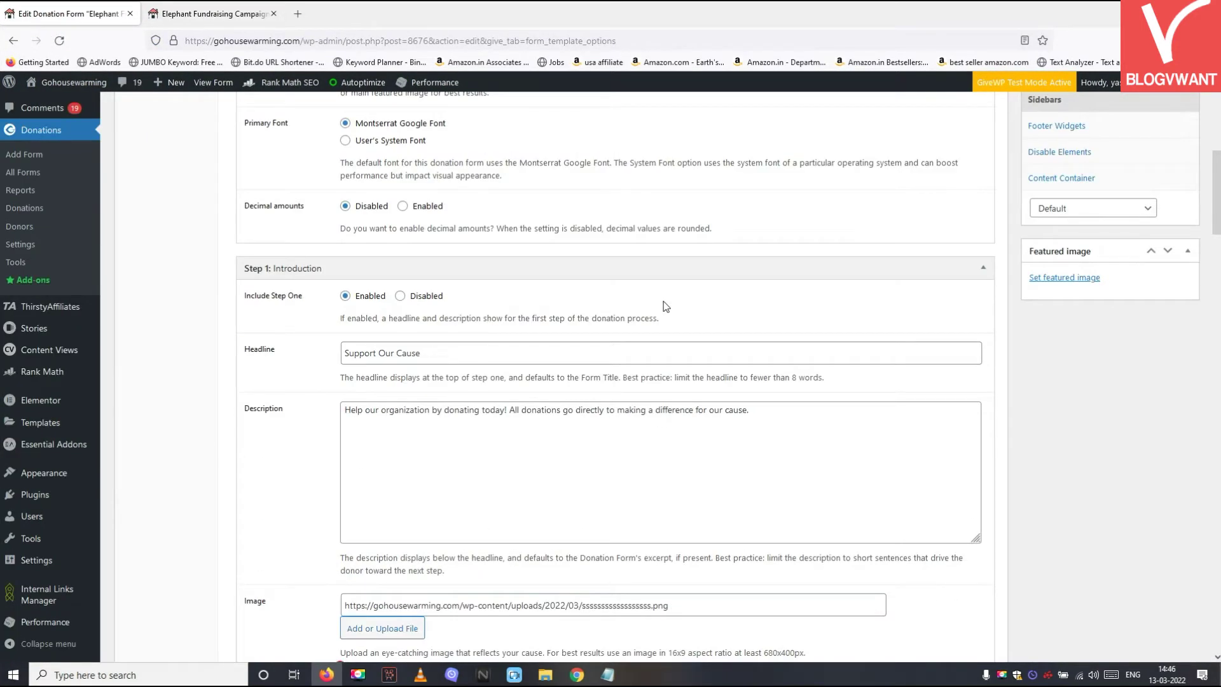
{"action": "scroll", "coordinate": [665, 306], "scroll_direction": "down", "scroll_amount": 4}
{"action": "scroll", "coordinate": [588, 308], "scroll_direction": "down", "scroll_amount": 3}
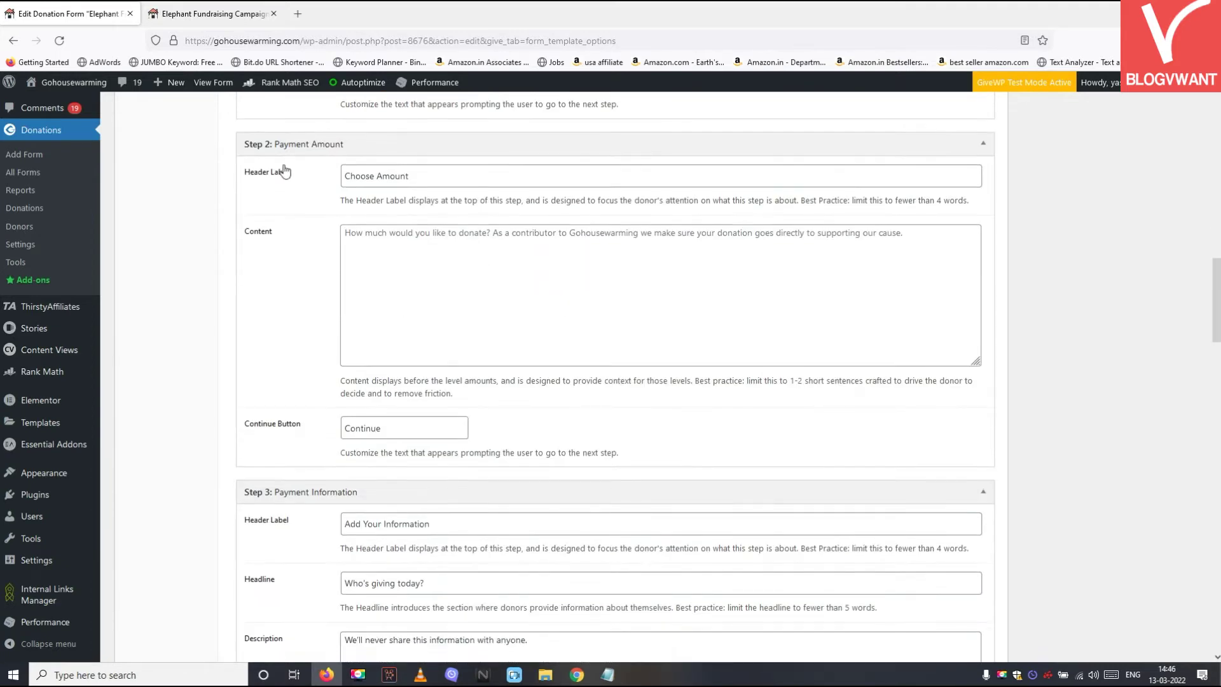
Compare the Step 2: Payment Amount settings with the live form's Choose Amount step
{"action": "left_click_drag", "start_coordinate": [262, 144], "coordinate": [406, 151]}
{"action": "triple_click", "coordinate": [286, 144]}
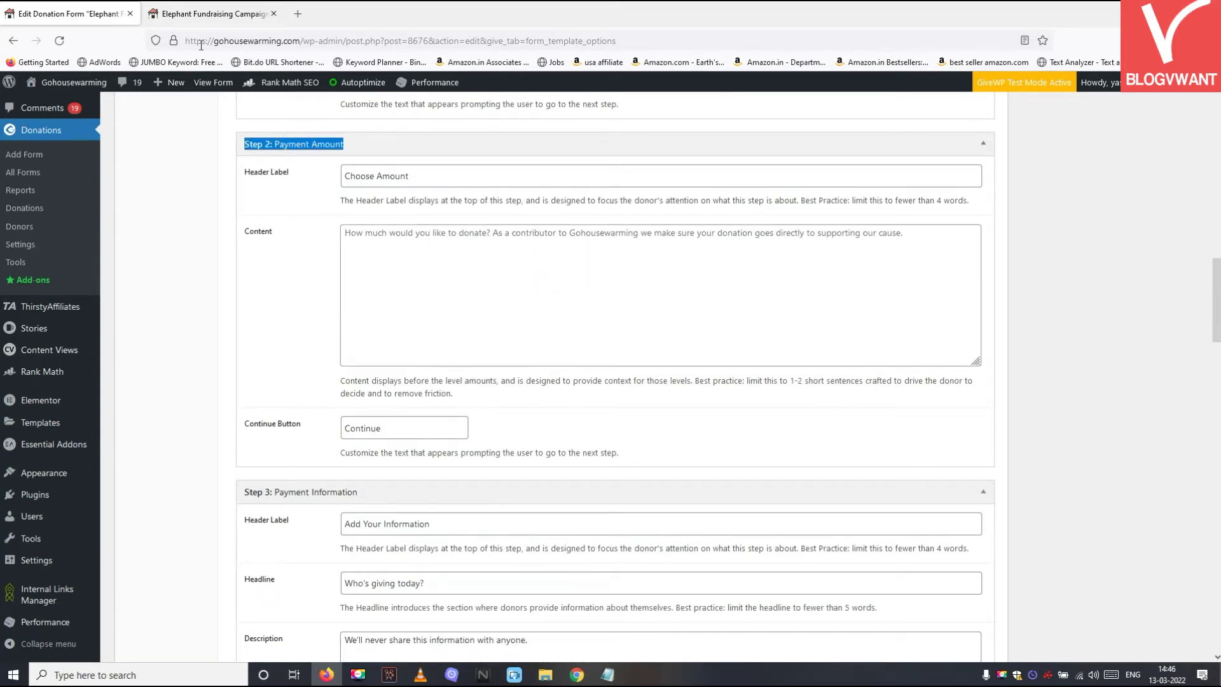
{"action": "left_click", "coordinate": [179, 8]}
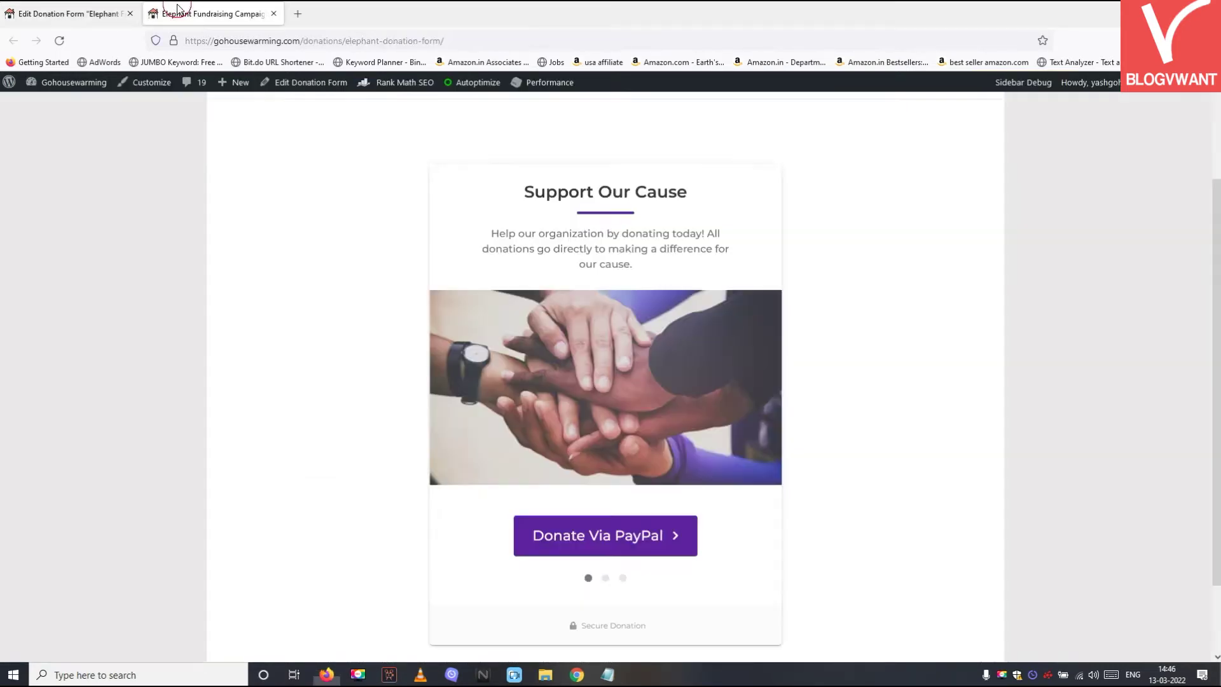
{"action": "left_click", "coordinate": [605, 579]}
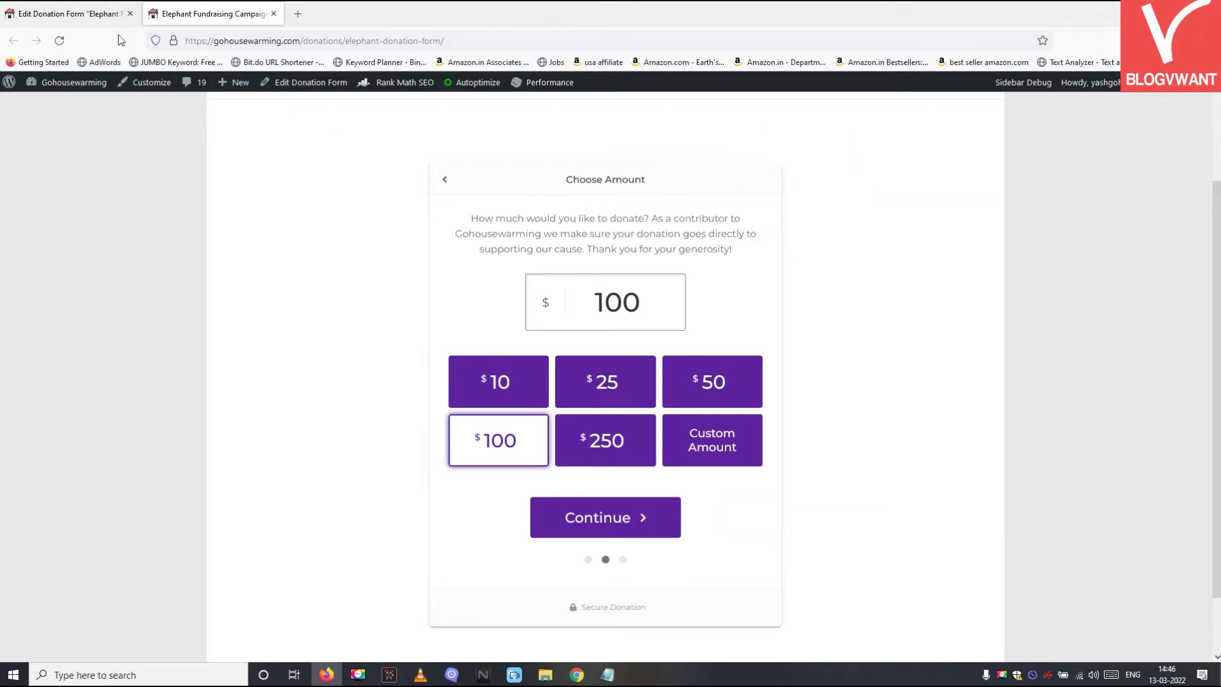
{"action": "left_click", "coordinate": [67, 14]}
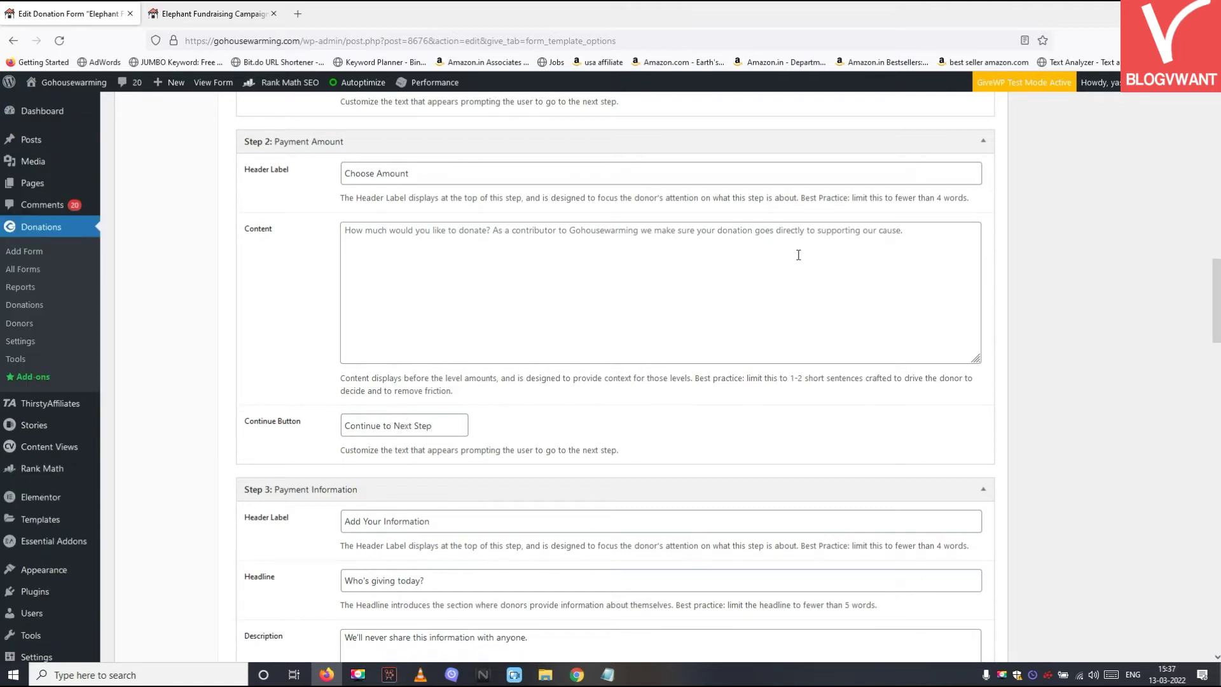
{"action": "scroll", "coordinate": [799, 254], "scroll_direction": "down", "scroll_amount": 3}
{"action": "scroll", "coordinate": [571, 266], "scroll_direction": "down", "scroll_amount": 1}
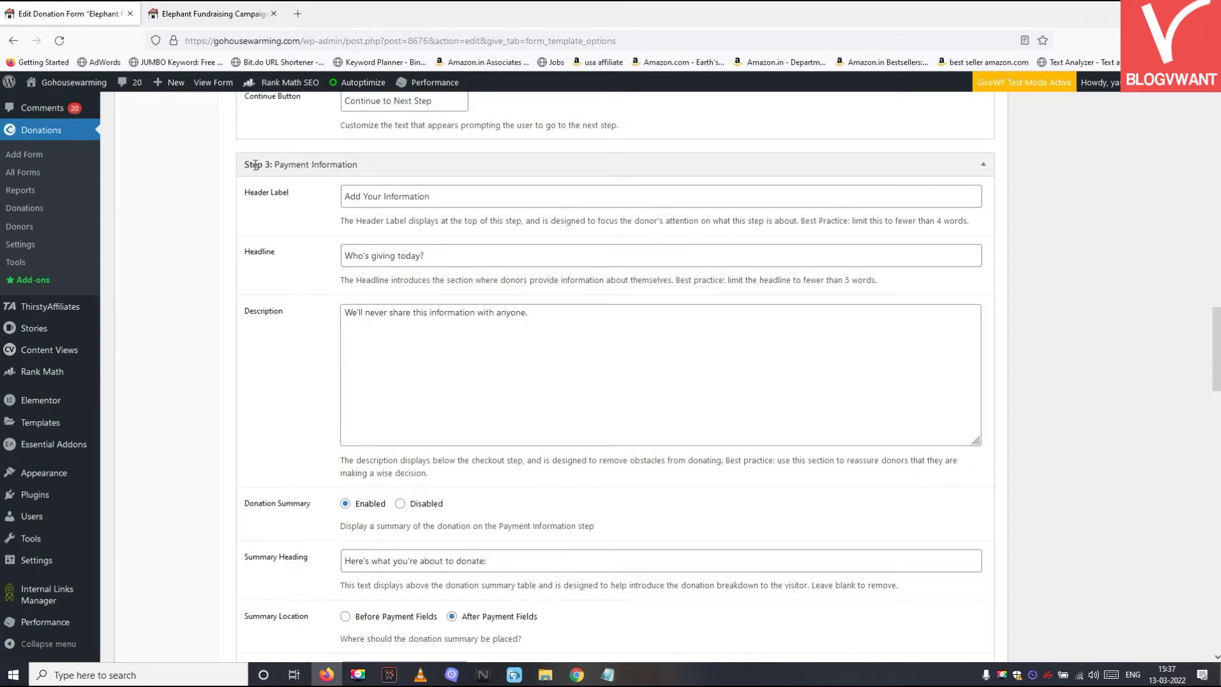
{"action": "left_click_drag", "start_coordinate": [255, 165], "coordinate": [358, 166]}
{"action": "scroll", "coordinate": [360, 168], "scroll_direction": "down", "scroll_amount": 1}
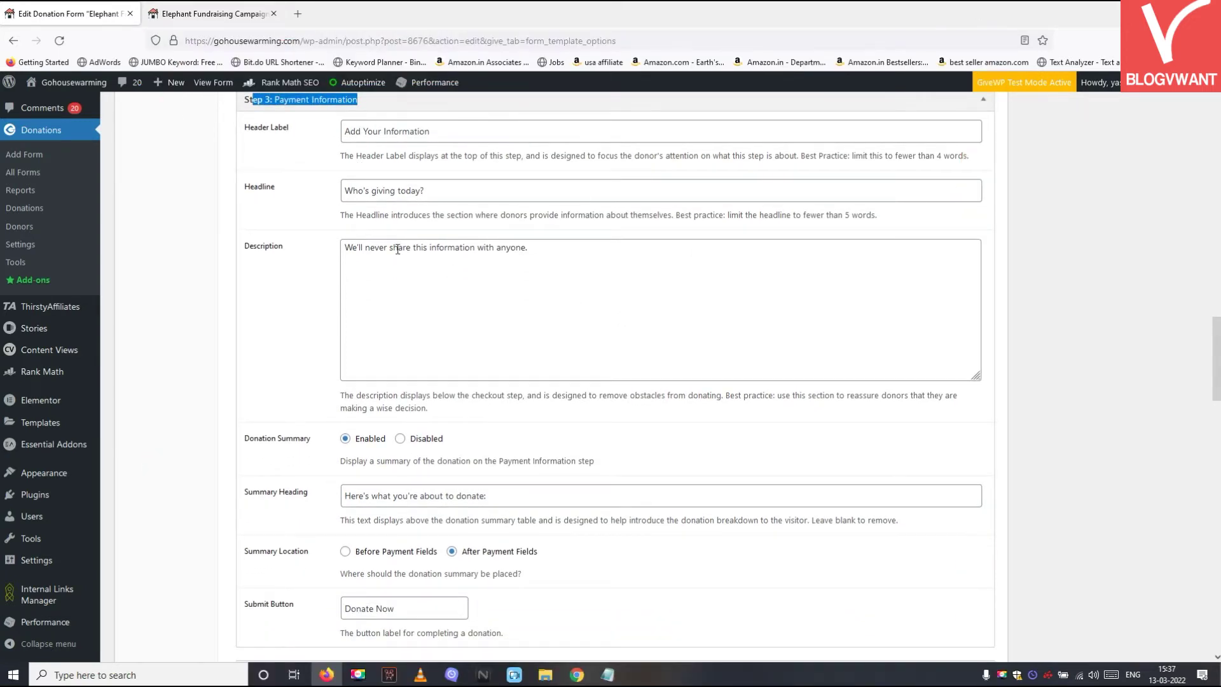
{"action": "left_click", "coordinate": [170, 17]}
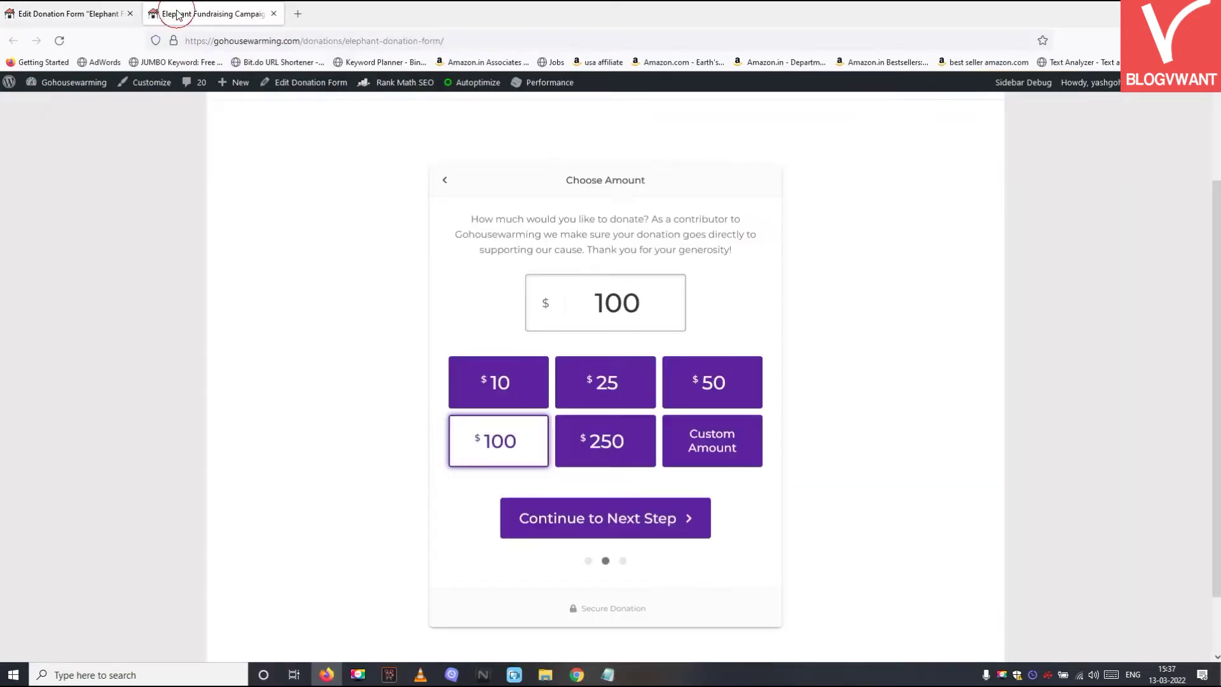
{"action": "left_click", "coordinate": [631, 540]}
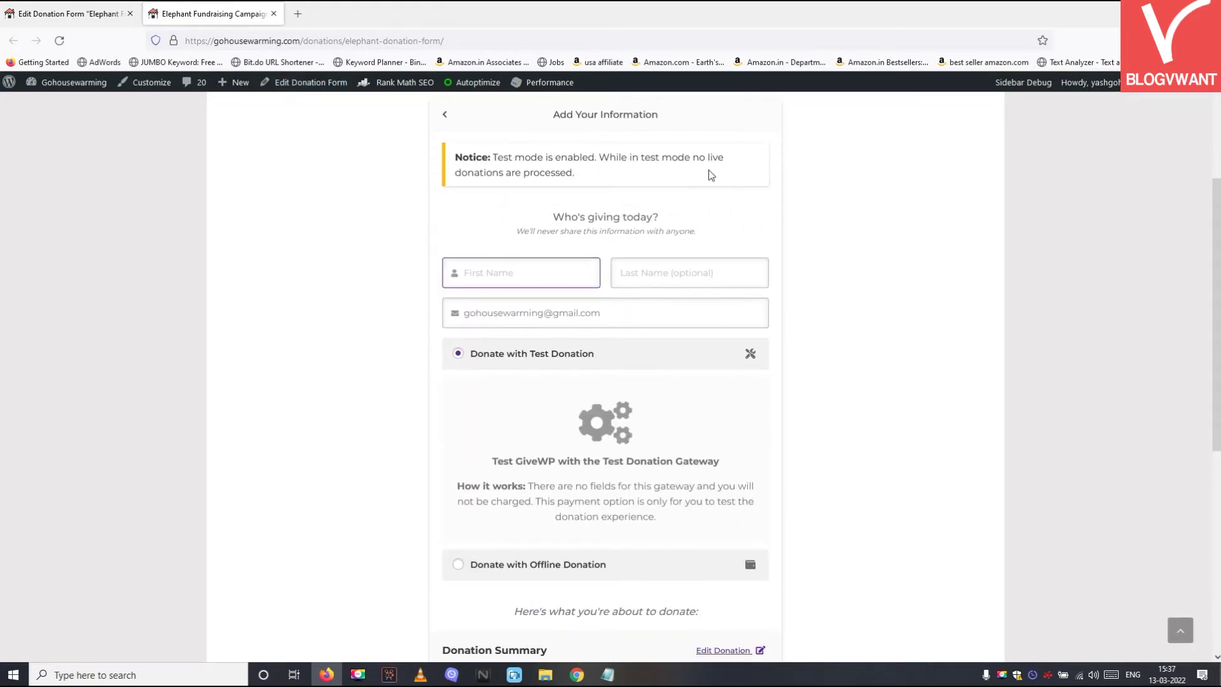
{"action": "scroll", "coordinate": [921, 278], "scroll_direction": "down", "scroll_amount": 4}
{"action": "scroll", "coordinate": [921, 279], "scroll_direction": "up", "scroll_amount": 4}
{"action": "key", "text": "ctrl+minus"}
{"action": "key", "text": "ctrl+minus"}
{"action": "key", "text": "ctrl+minus"}
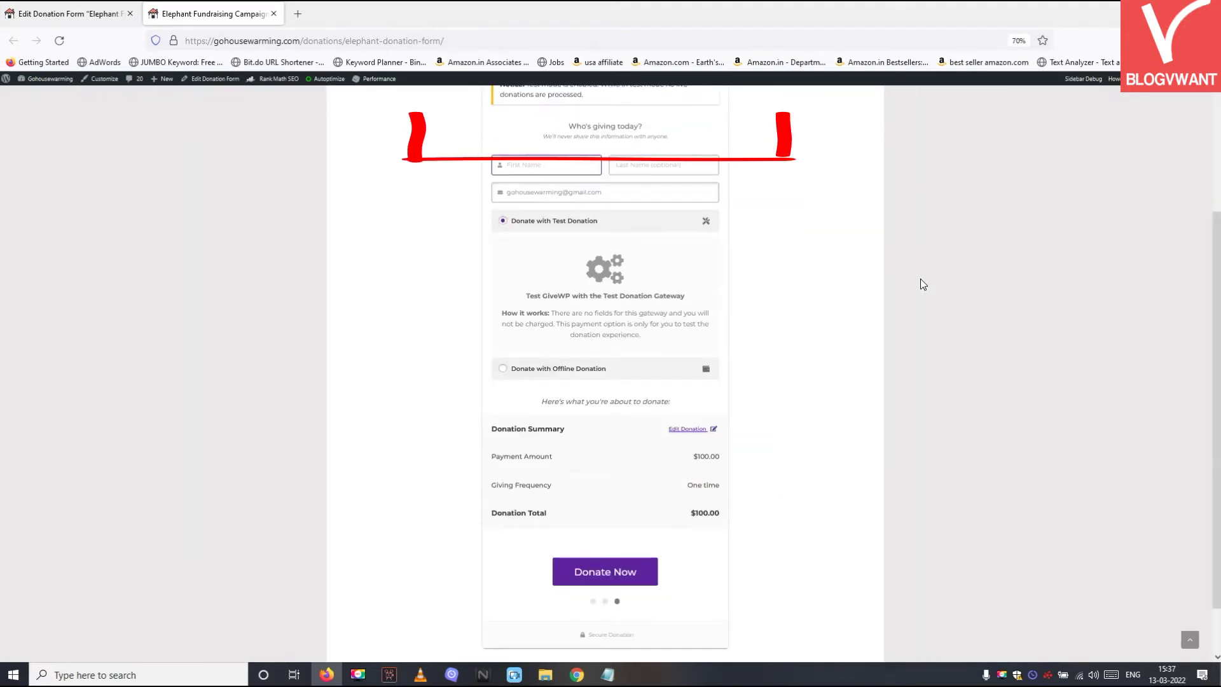
{"action": "scroll", "coordinate": [921, 279], "scroll_direction": "up", "scroll_amount": 1}
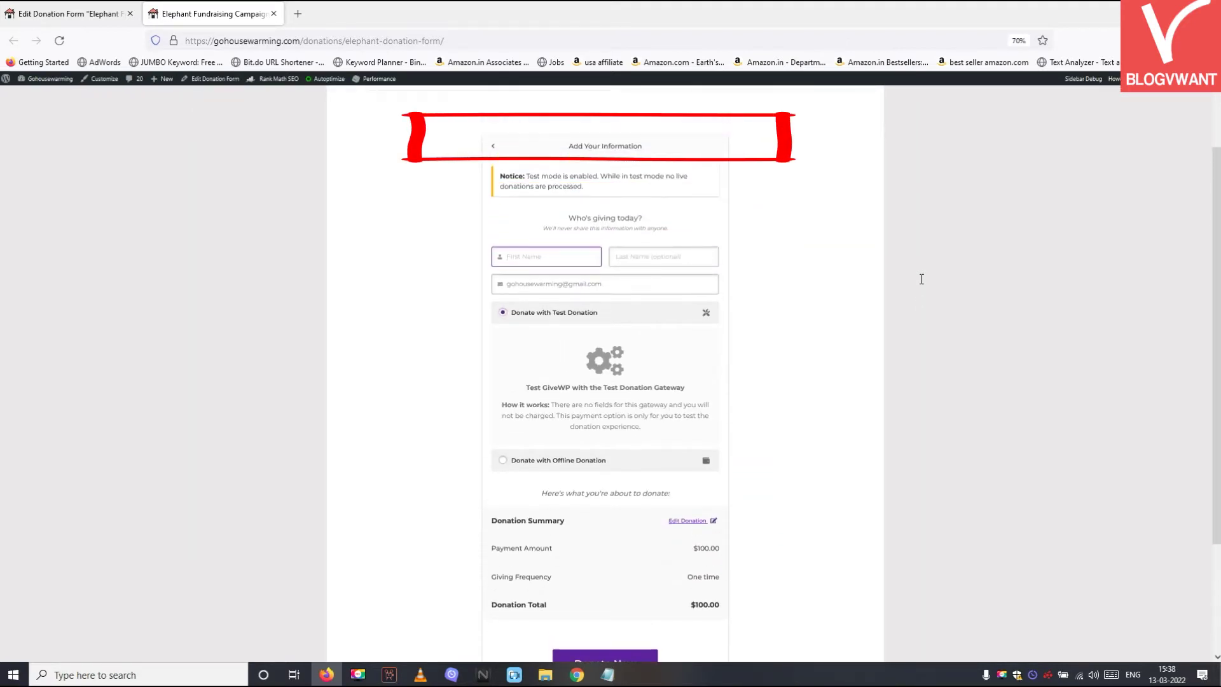
{"action": "scroll", "coordinate": [921, 279], "scroll_direction": "down", "scroll_amount": 1}
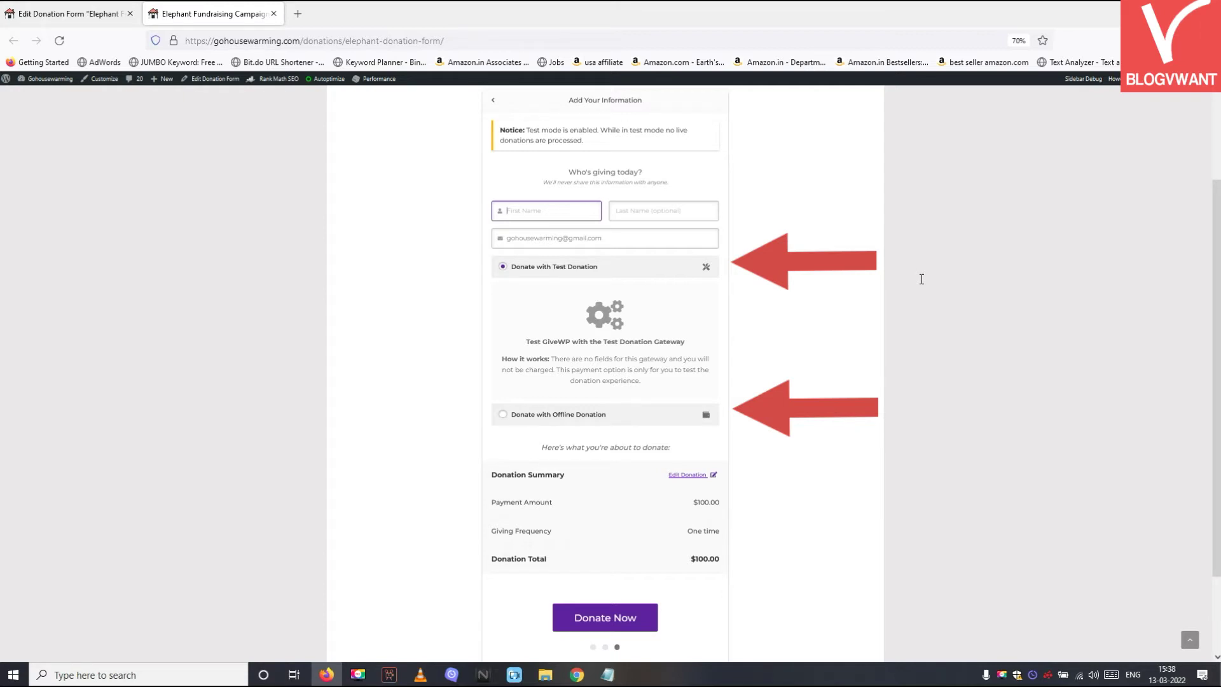
{"action": "left_click", "coordinate": [67, 13]}
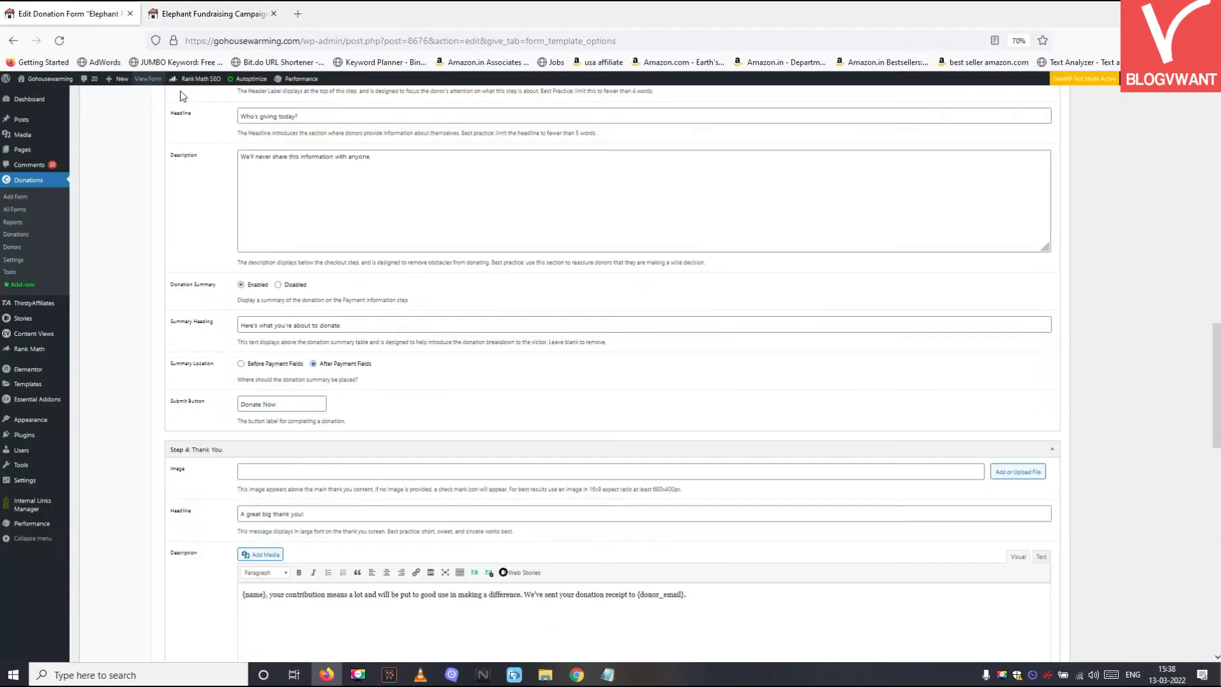
{"action": "scroll", "coordinate": [200, 156], "scroll_direction": "up", "scroll_amount": 3, "text": "ctrl"}
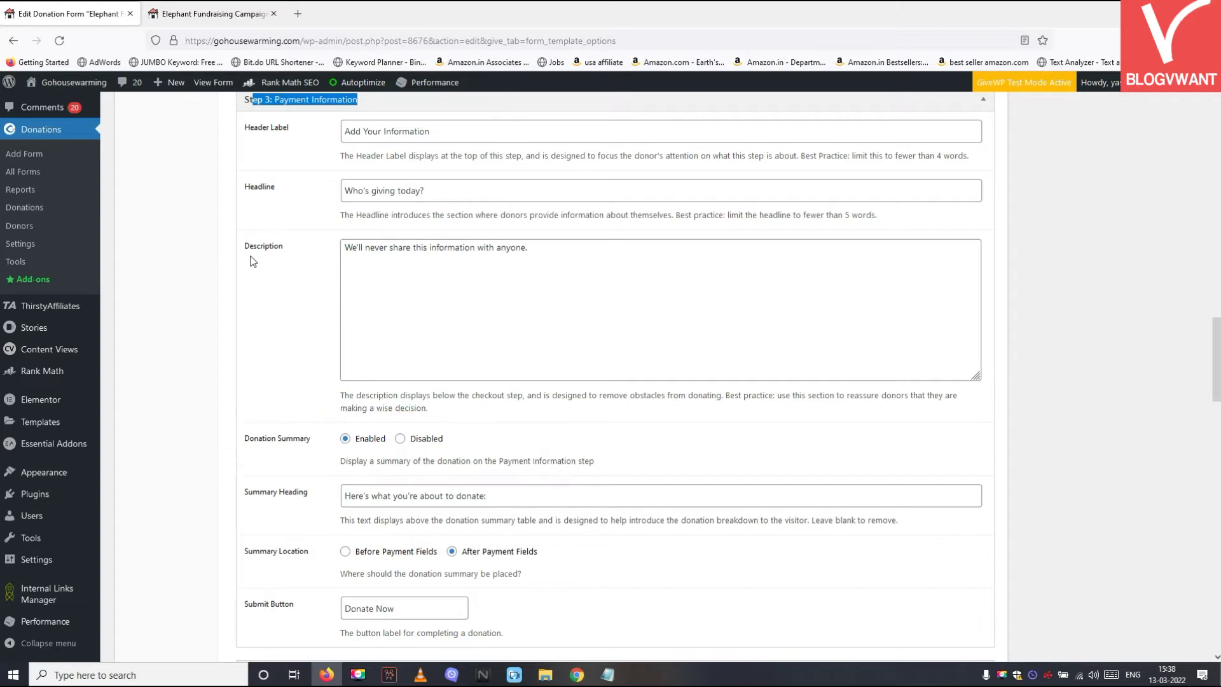
{"action": "scroll", "coordinate": [250, 261], "scroll_direction": "down", "scroll_amount": 1}
{"action": "scroll", "coordinate": [251, 261], "scroll_direction": "down", "scroll_amount": 2}
{"action": "scroll", "coordinate": [250, 260], "scroll_direction": "down", "scroll_amount": 2}
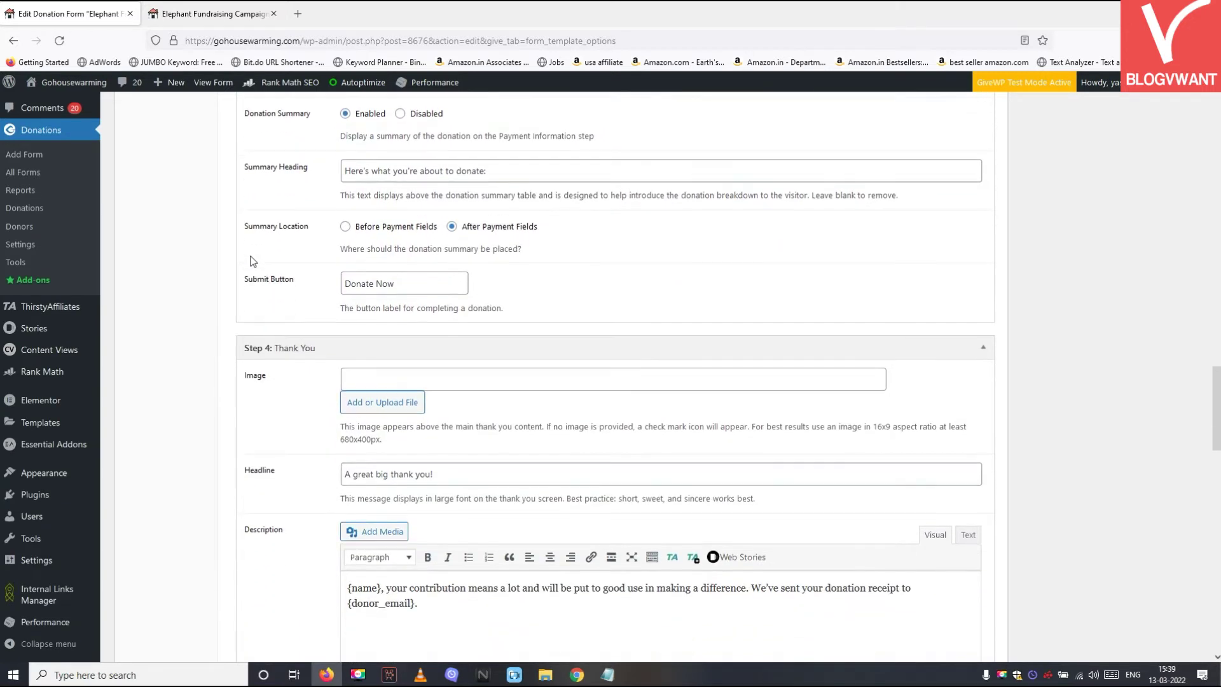
{"action": "scroll", "coordinate": [251, 261], "scroll_direction": "down", "scroll_amount": 1}
{"action": "scroll", "coordinate": [251, 260], "scroll_direction": "down", "scroll_amount": 1}
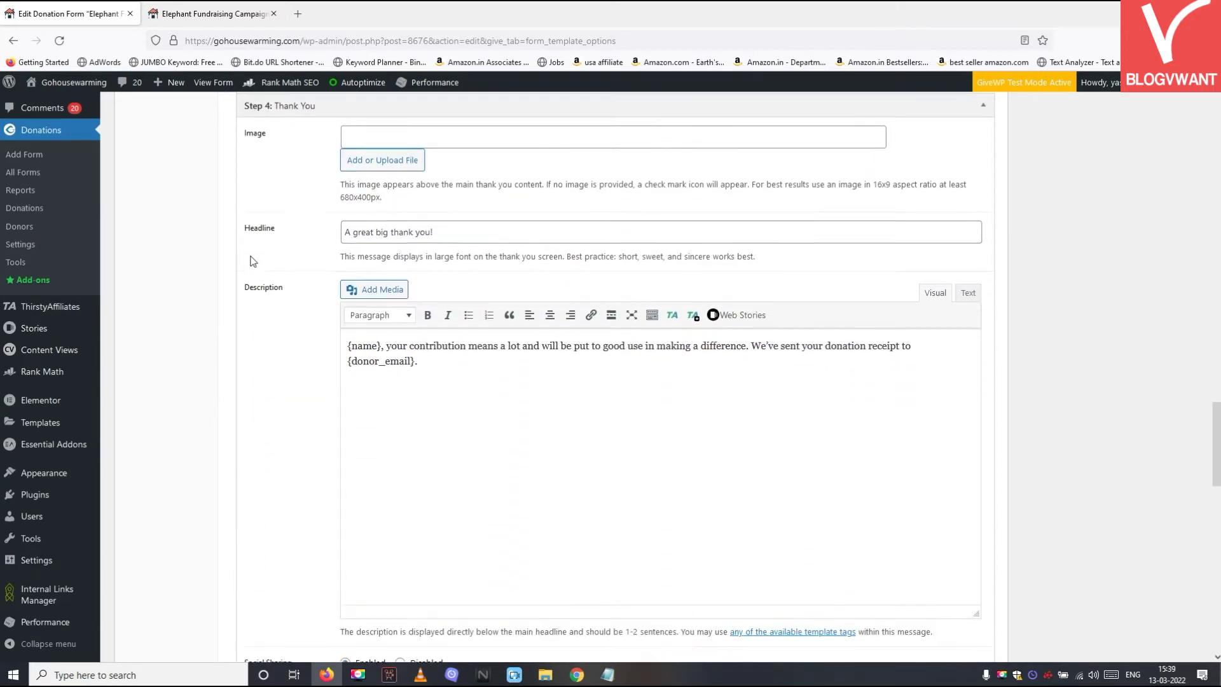
{"action": "scroll", "coordinate": [251, 261], "scroll_direction": "up", "scroll_amount": 1}
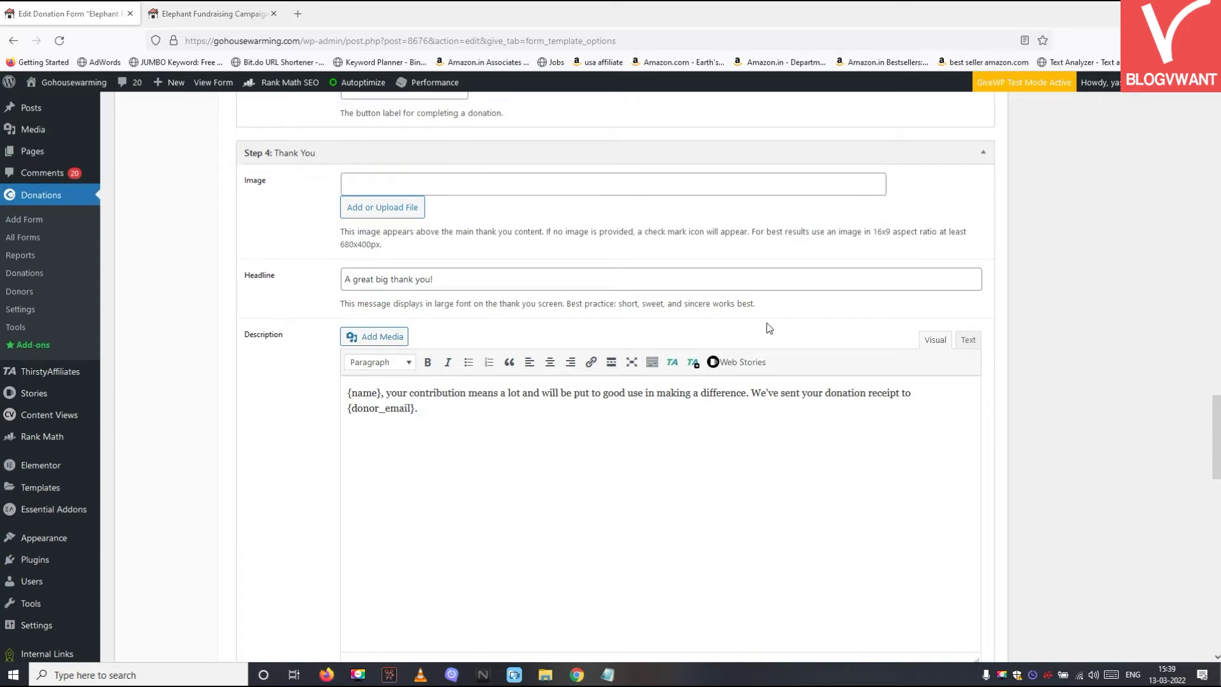
{"action": "triple_click", "coordinate": [265, 148]}
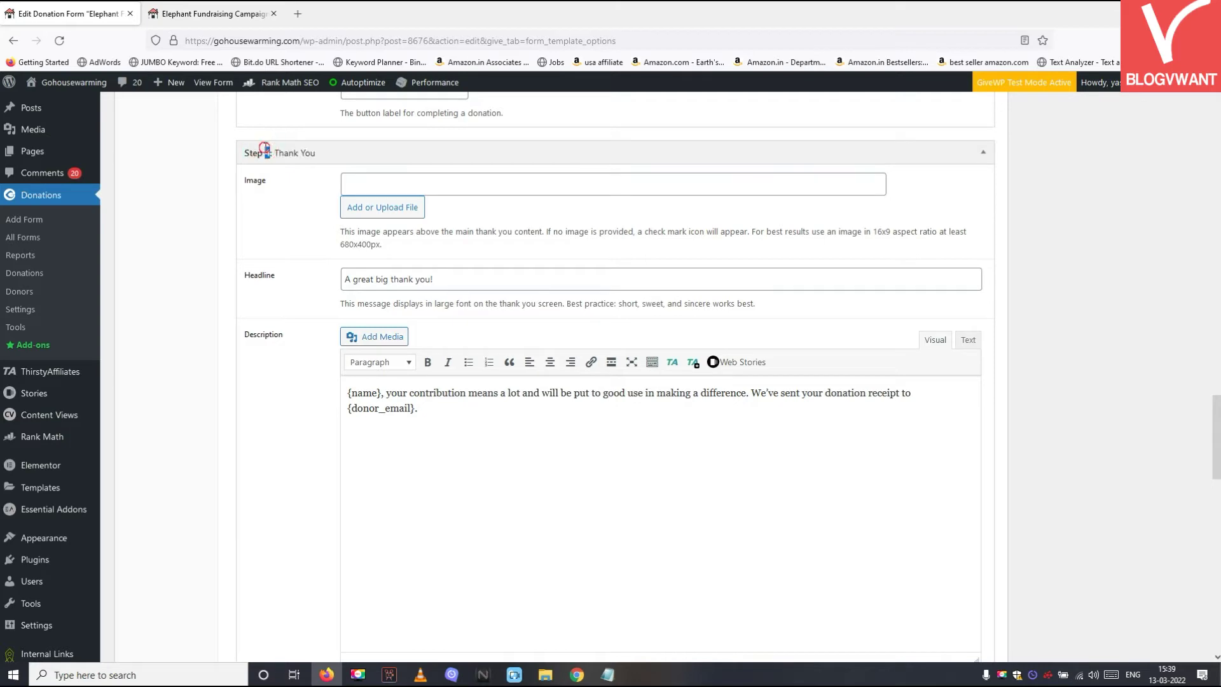
{"action": "triple_click", "coordinate": [264, 149]}
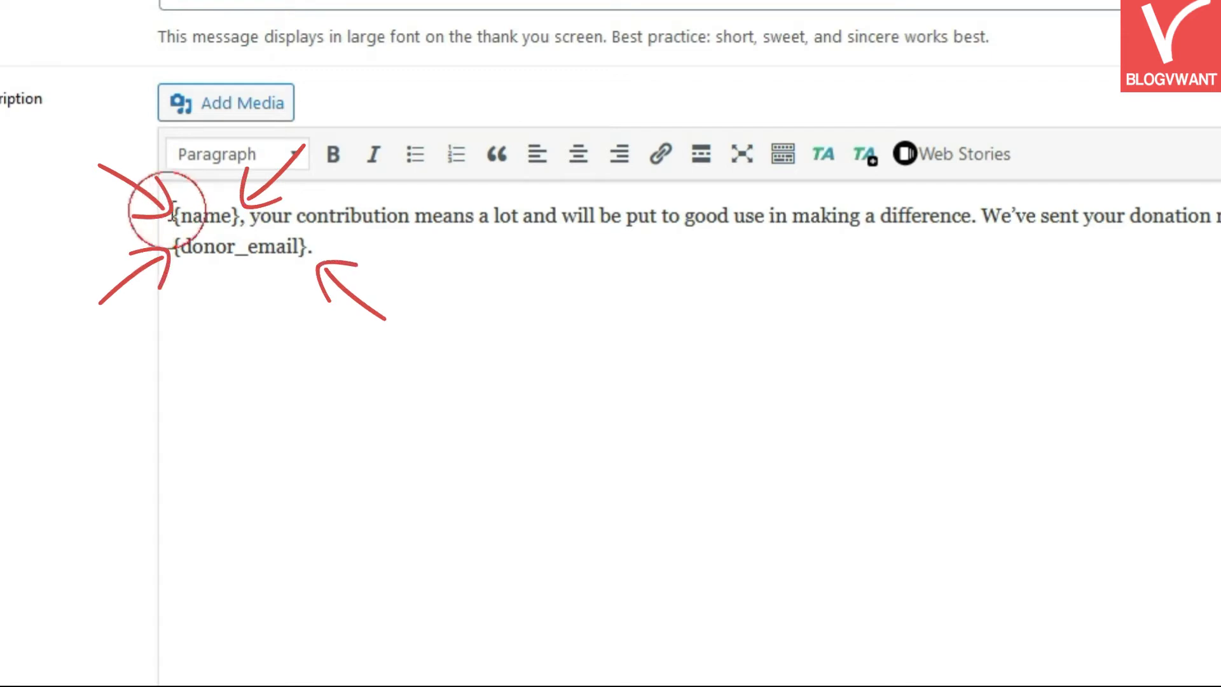
{"action": "left_click_drag", "start_coordinate": [173, 216], "coordinate": [241, 216]}
{"action": "left_click", "coordinate": [240, 216]}
{"action": "double_click", "coordinate": [241, 216]}
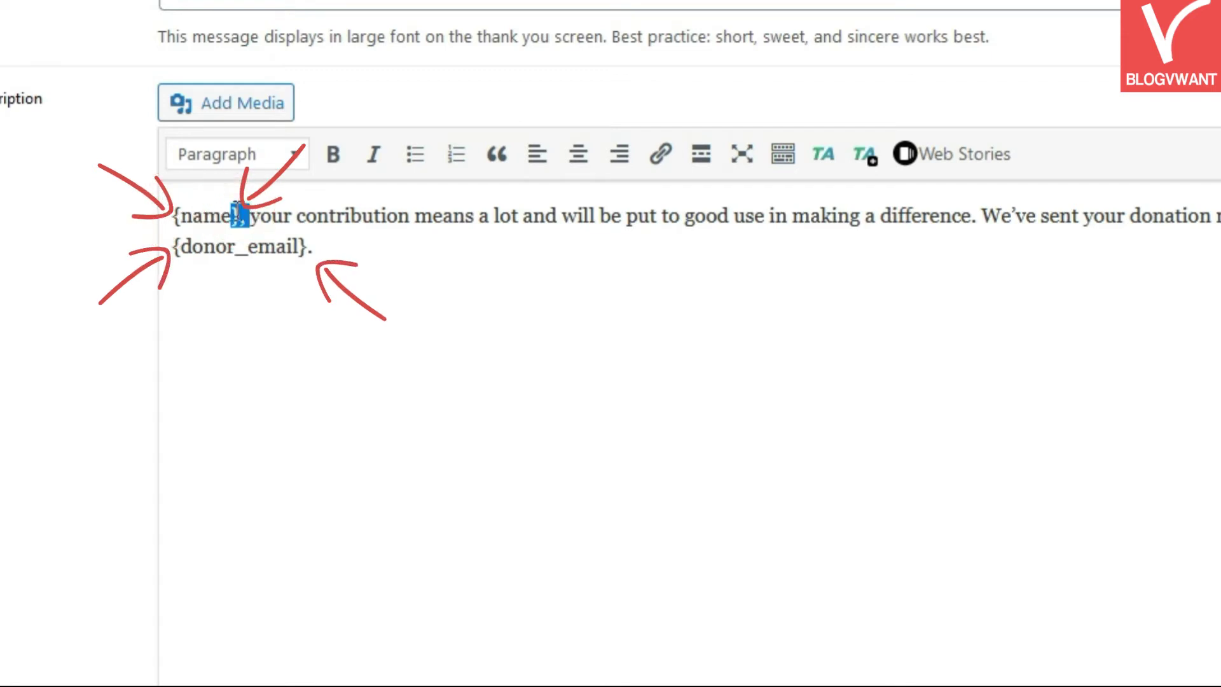
{"action": "left_click", "coordinate": [241, 216]}
{"action": "left_click_drag", "start_coordinate": [170, 218], "coordinate": [234, 216]}
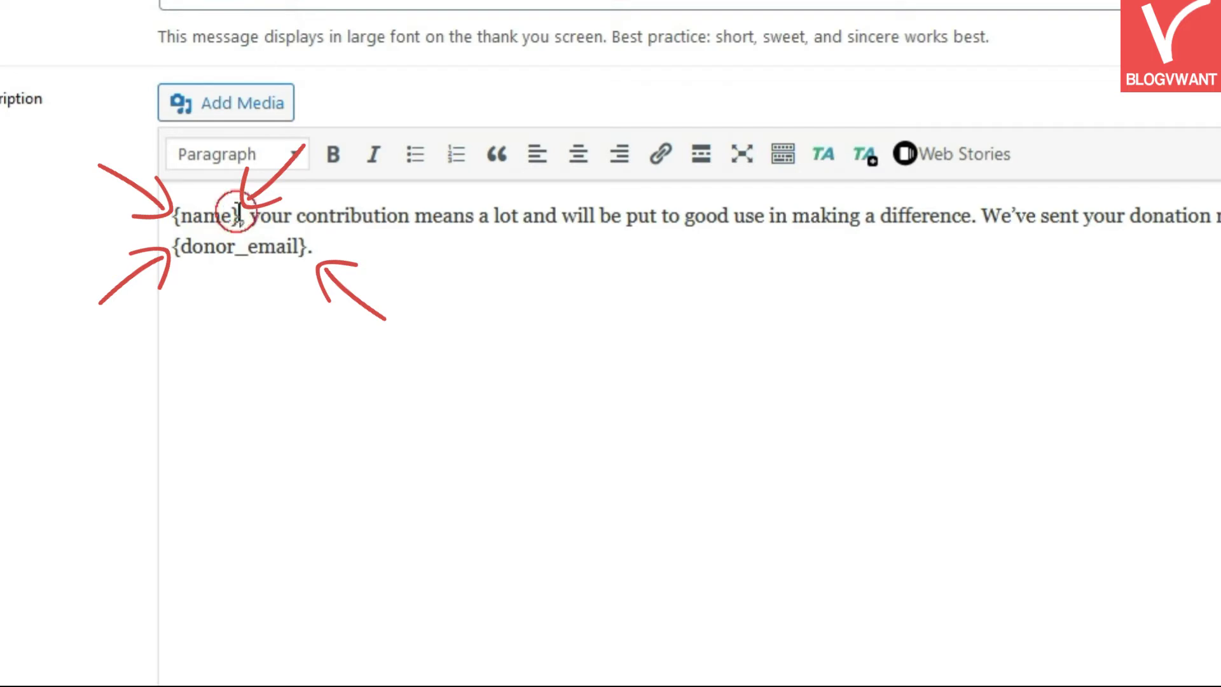
{"action": "left_click", "coordinate": [305, 247]}
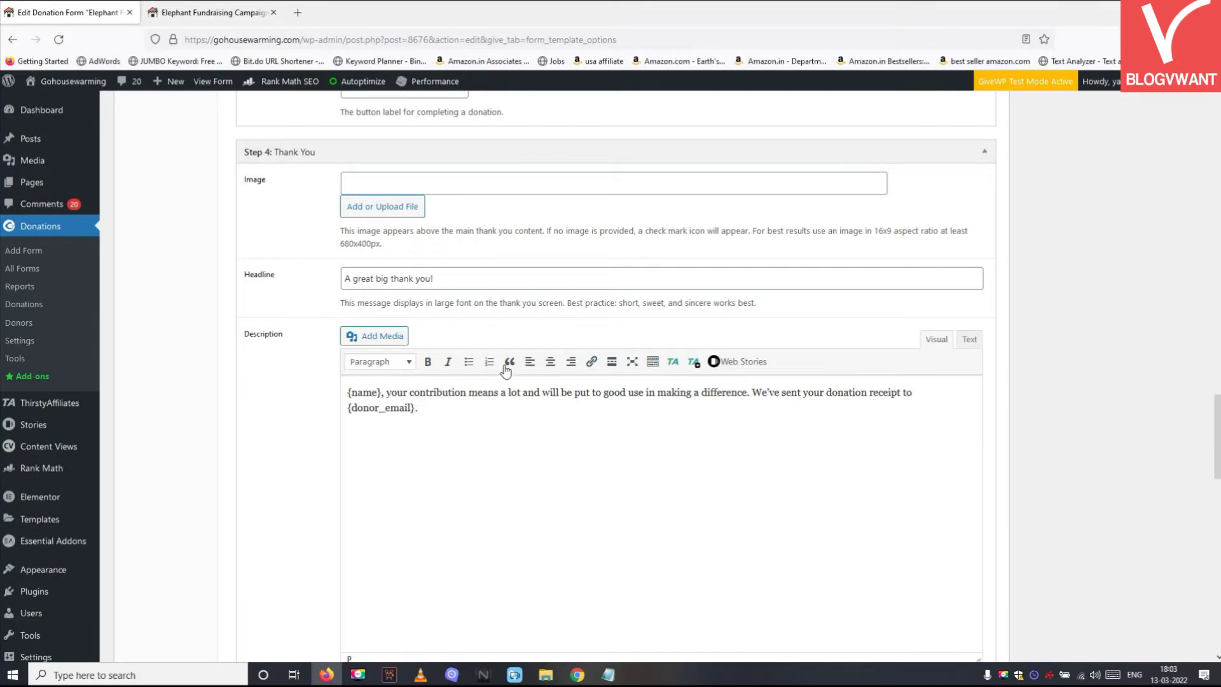
{"action": "scroll", "coordinate": [631, 346], "scroll_direction": "down", "scroll_amount": 1}
{"action": "scroll", "coordinate": [631, 346], "scroll_direction": "down", "scroll_amount": 4}
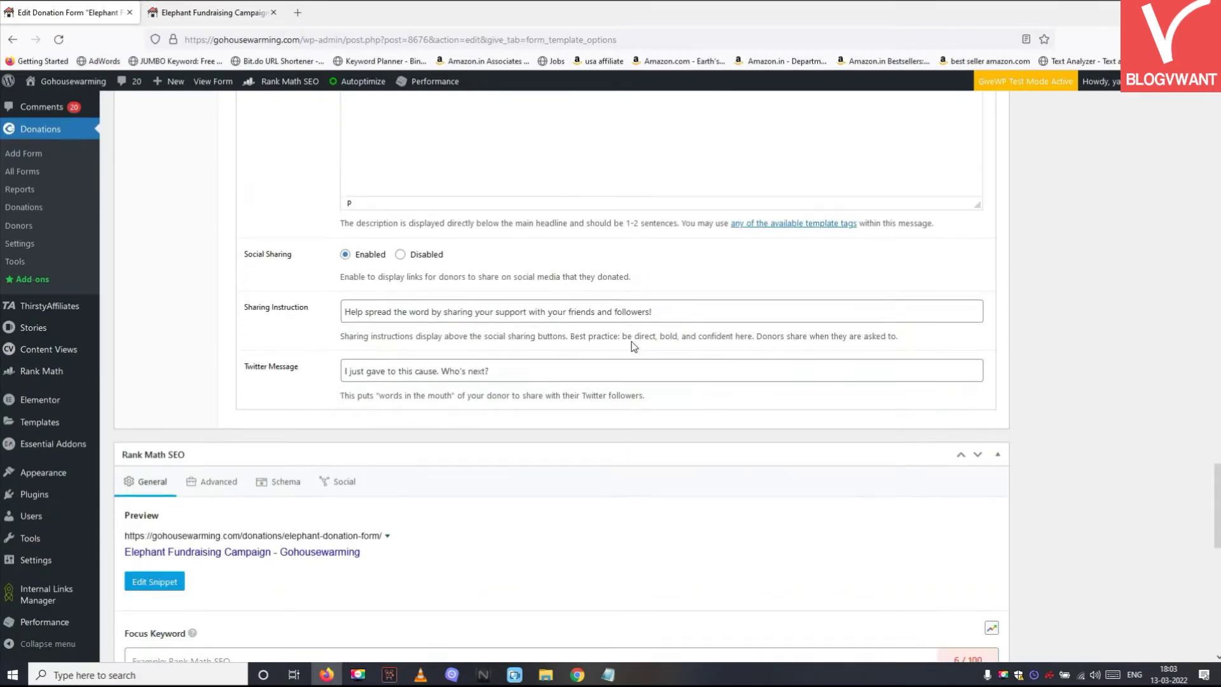
{"action": "double_click", "coordinate": [270, 255]}
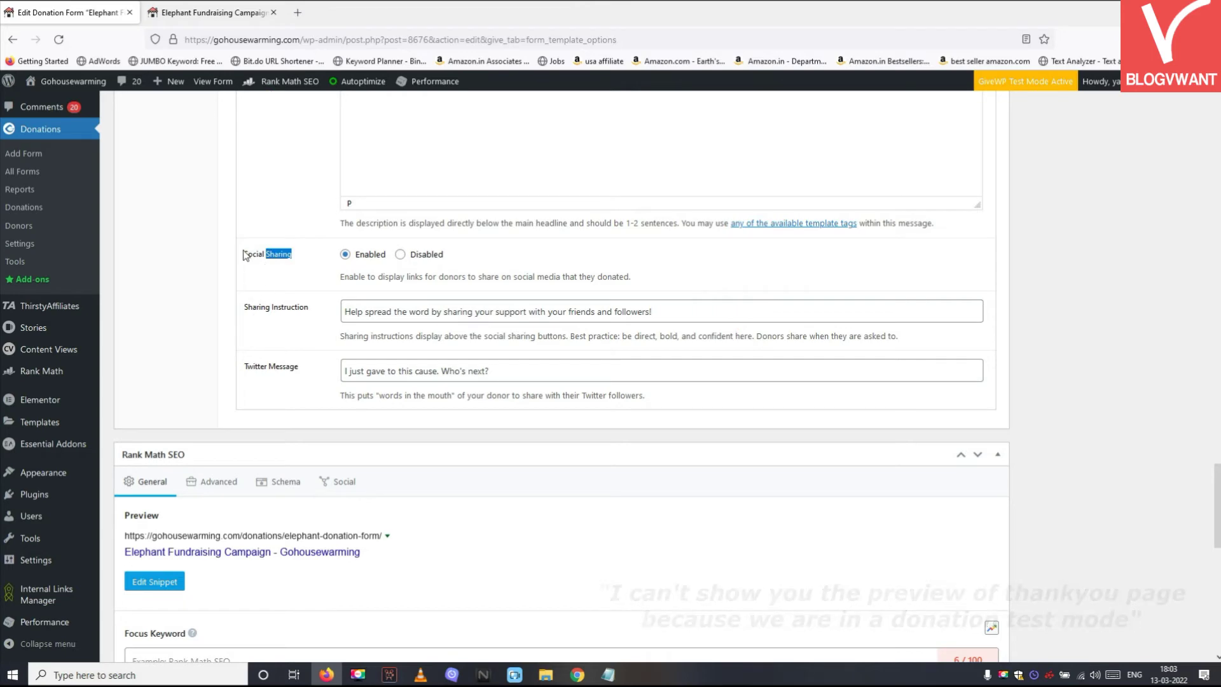
{"action": "left_click", "coordinate": [263, 289]}
{"action": "scroll", "coordinate": [1099, 342], "scroll_direction": "up", "scroll_amount": 10}
{"action": "scroll", "coordinate": [1100, 342], "scroll_direction": "up", "scroll_amount": 15}
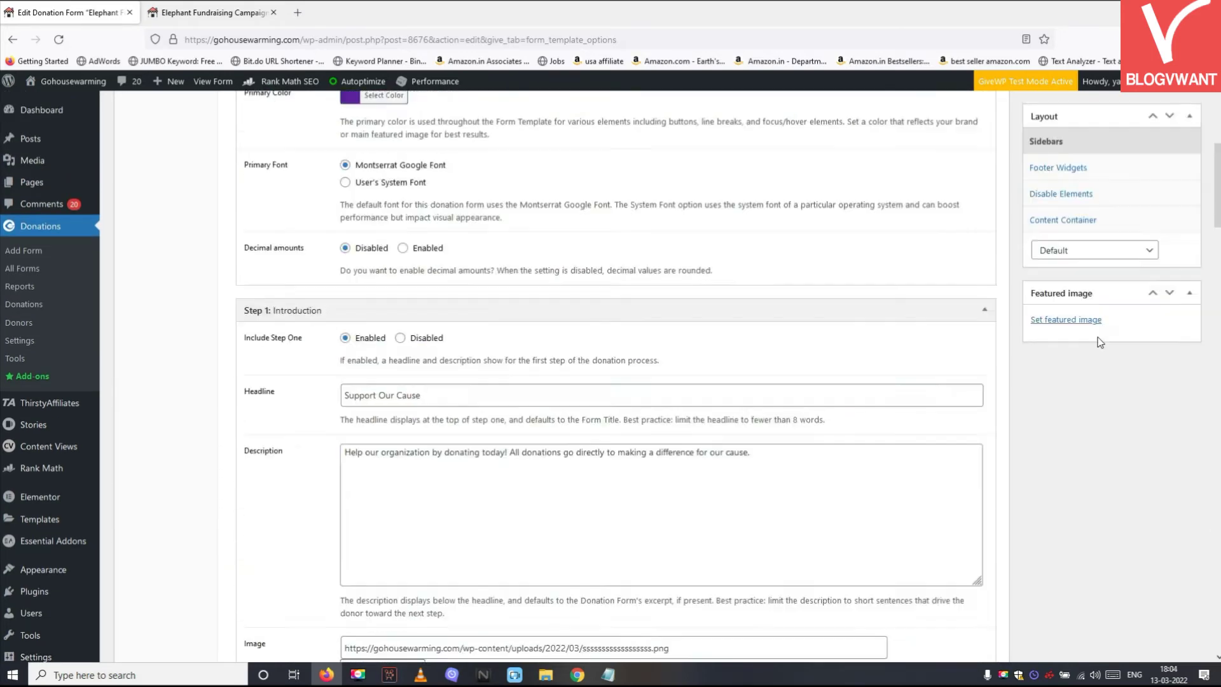
Save the form and compare its Multi-level Donation option with the live form
{"action": "left_click", "coordinate": [1172, 450]}
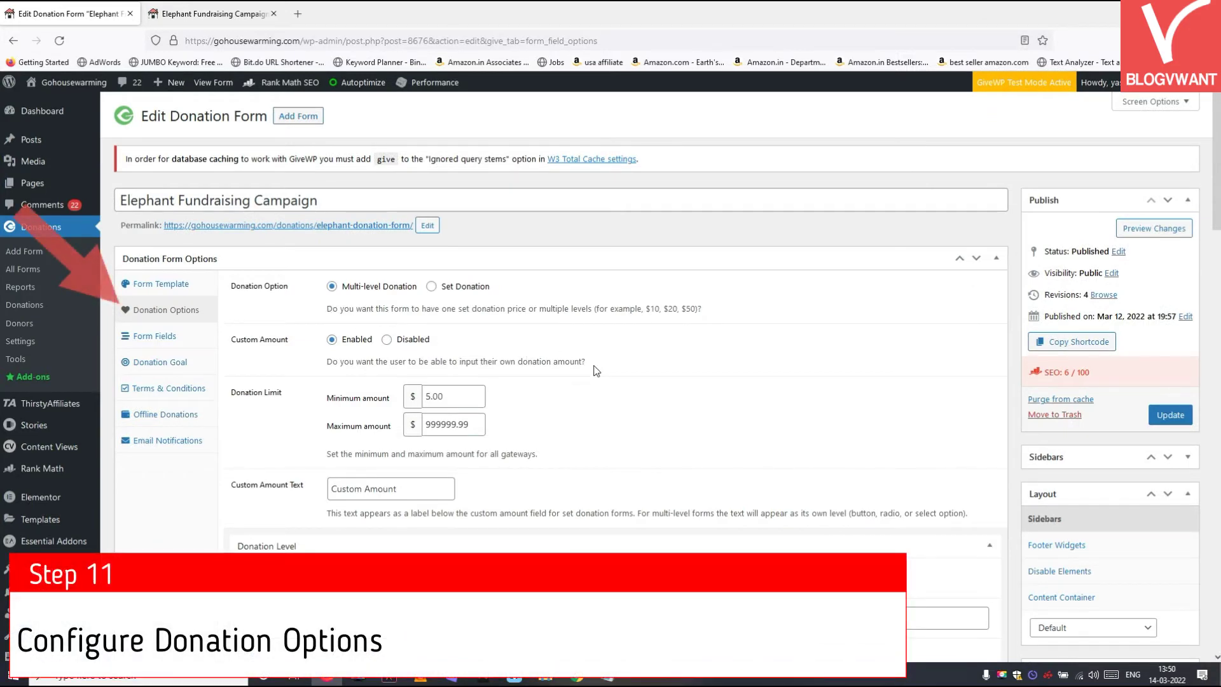
{"action": "scroll", "coordinate": [593, 371], "scroll_direction": "down", "scroll_amount": 3}
{"action": "scroll", "coordinate": [598, 370], "scroll_direction": "down", "scroll_amount": 2}
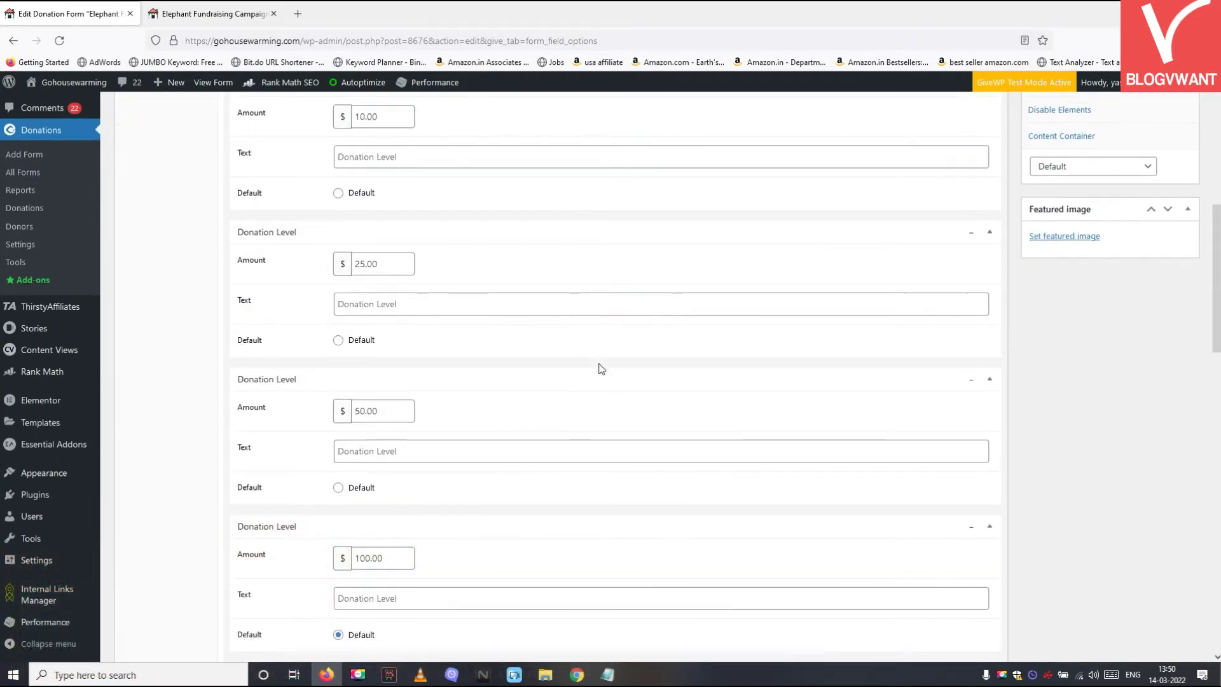
{"action": "scroll", "coordinate": [600, 368], "scroll_direction": "down", "scroll_amount": 2}
{"action": "scroll", "coordinate": [601, 363], "scroll_direction": "up", "scroll_amount": 5}
{"action": "scroll", "coordinate": [601, 363], "scroll_direction": "up", "scroll_amount": 3}
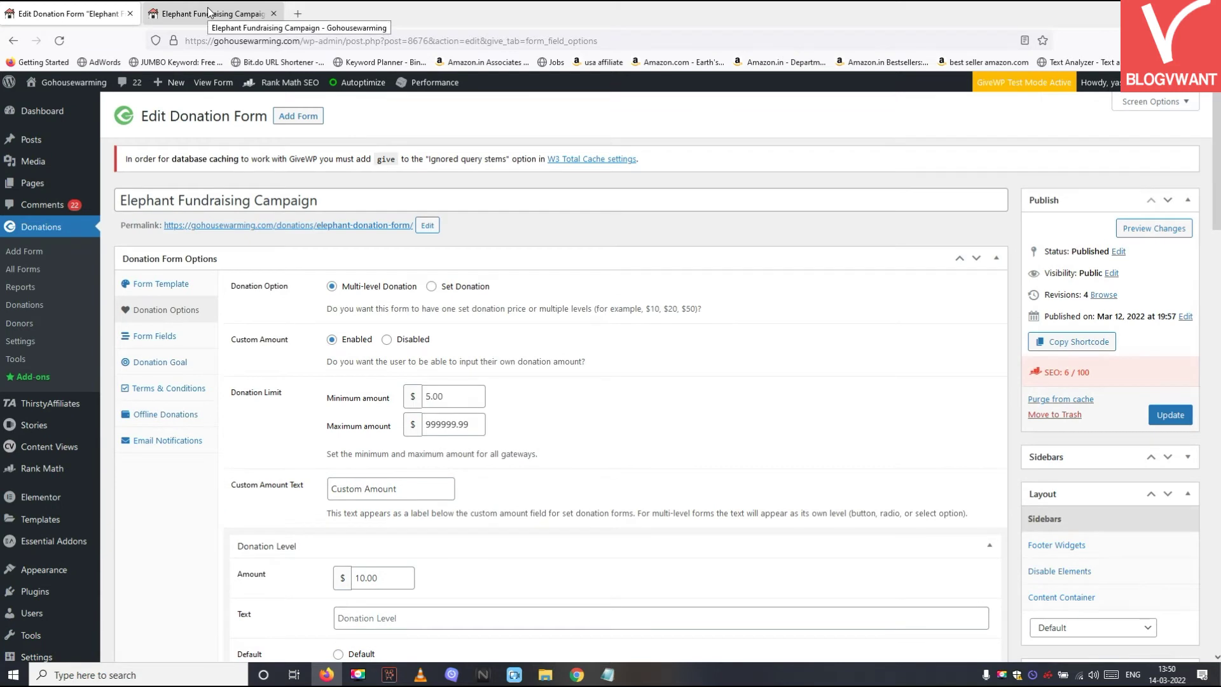
{"action": "left_click", "coordinate": [209, 12]}
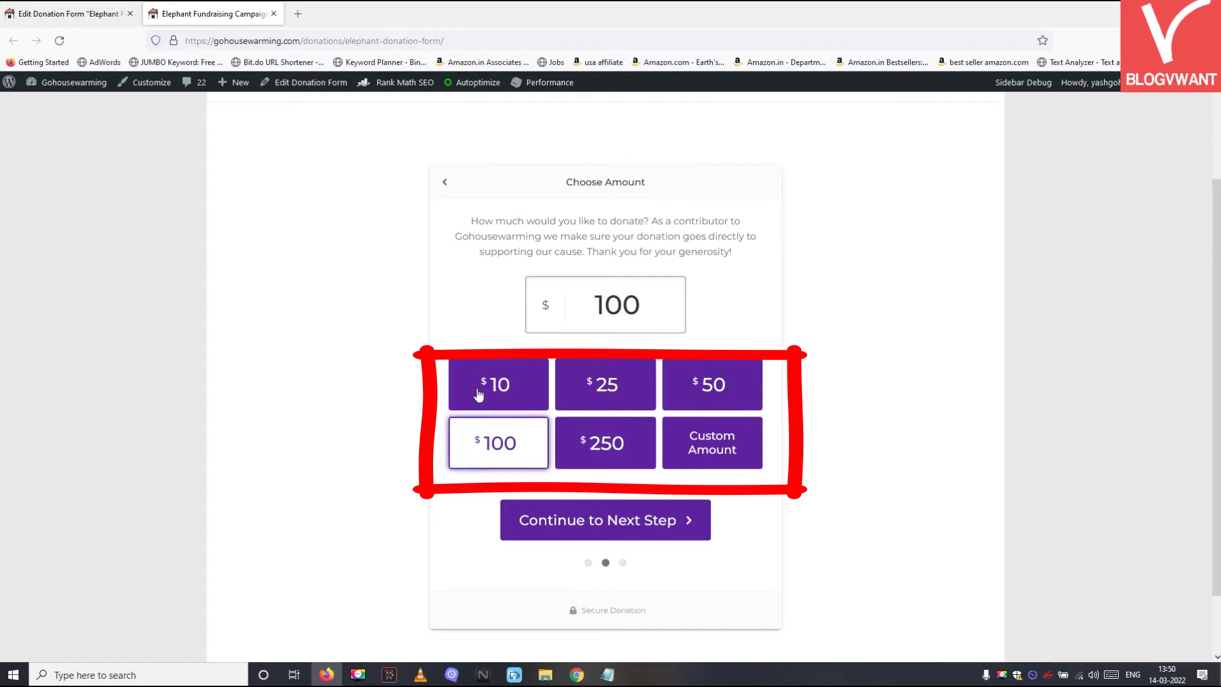
{"action": "left_click", "coordinate": [59, 15]}
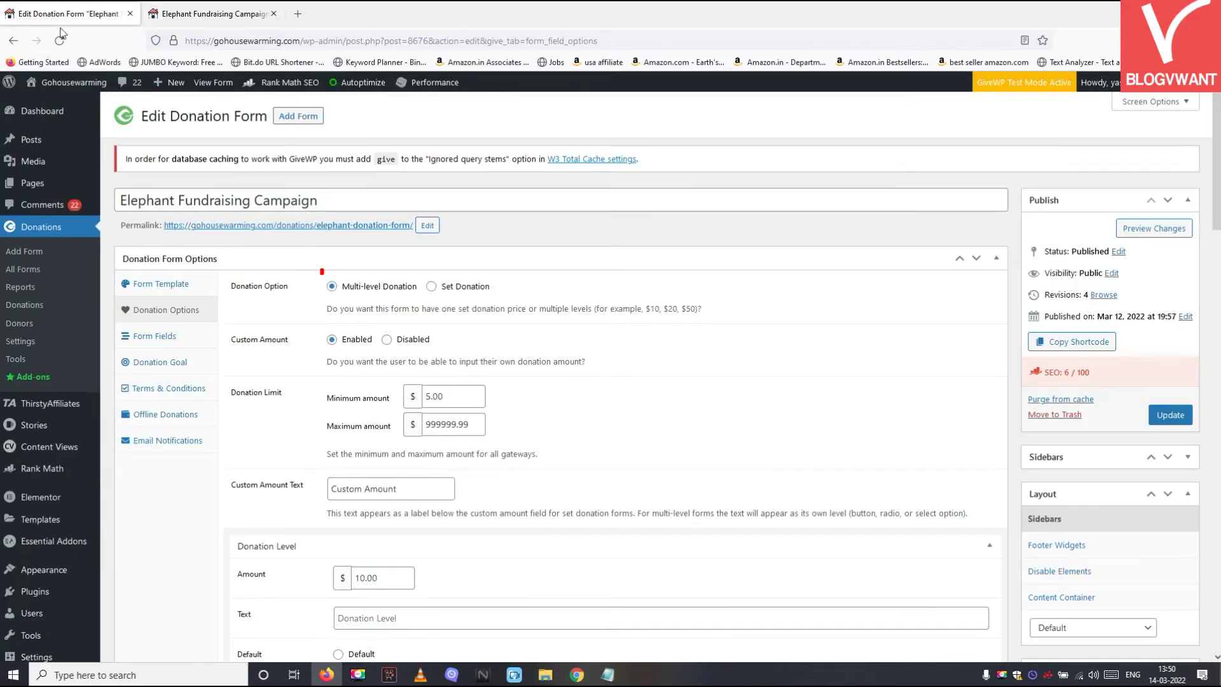
{"action": "triple_click", "coordinate": [334, 289]}
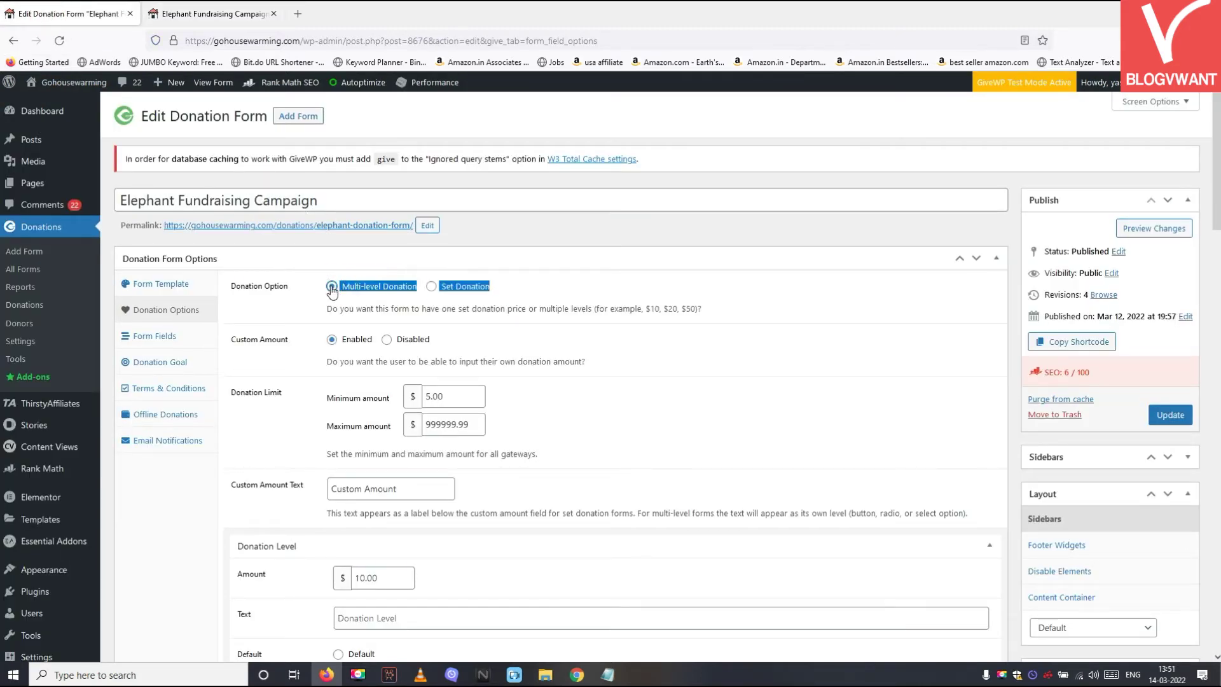
{"action": "left_click", "coordinate": [286, 331]}
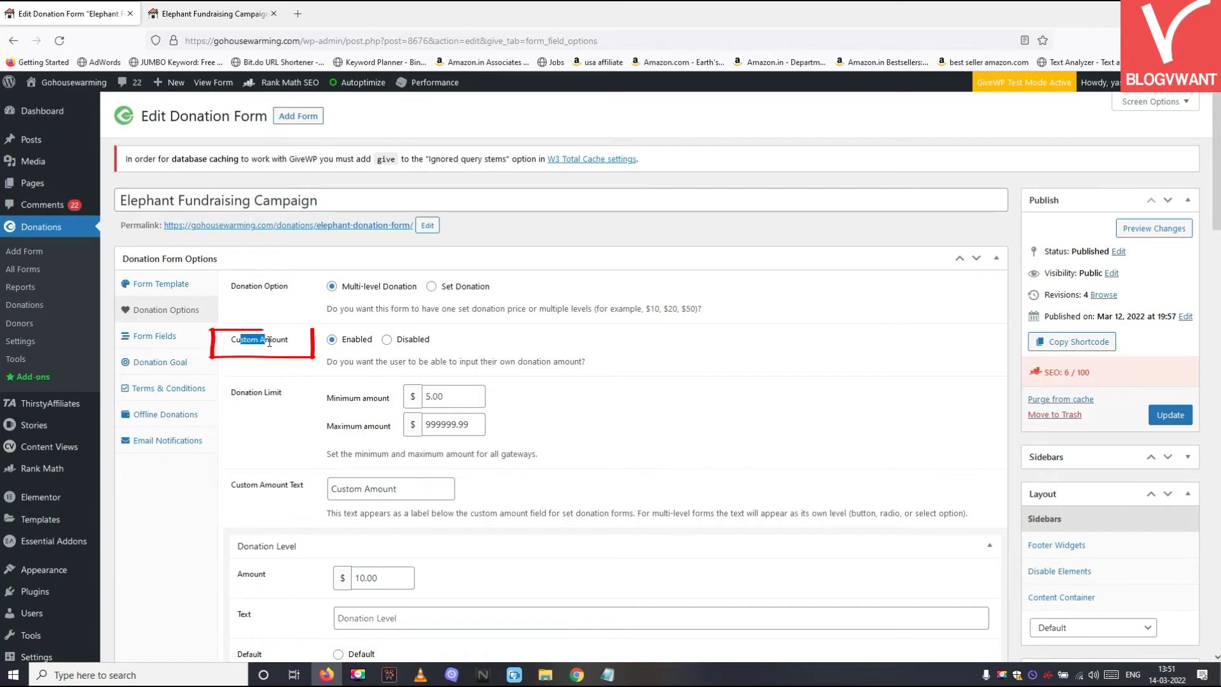
Try entering a custom amount on the live form, selecting the 100 value
{"action": "left_click", "coordinate": [221, 15]}
{"action": "left_click", "coordinate": [595, 303]}
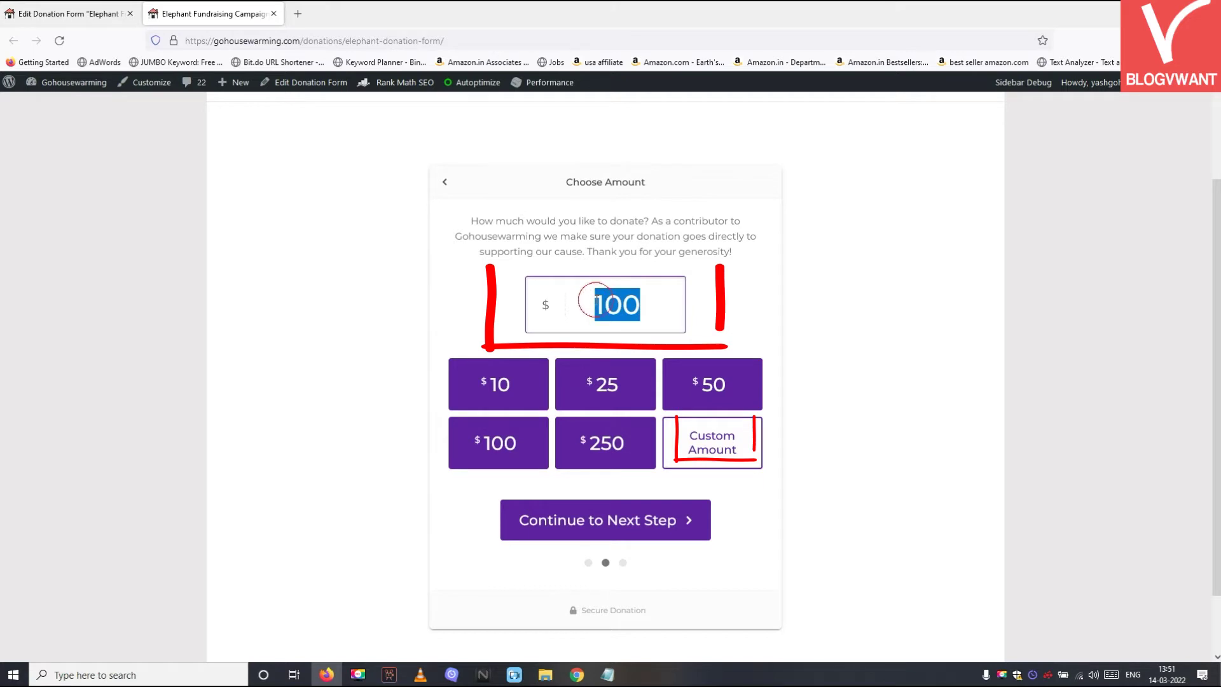
{"action": "left_click", "coordinate": [570, 298]}
{"action": "left_click_drag", "start_coordinate": [570, 299], "coordinate": [668, 299]}
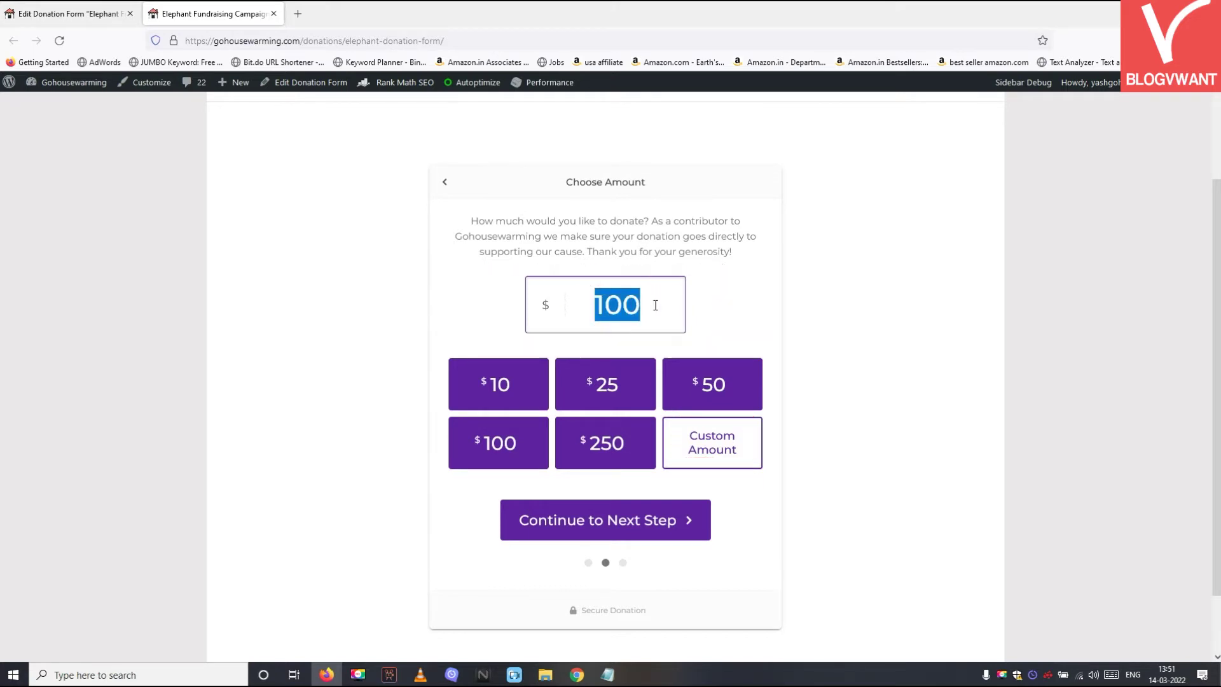
{"action": "type", "text": "2500"}
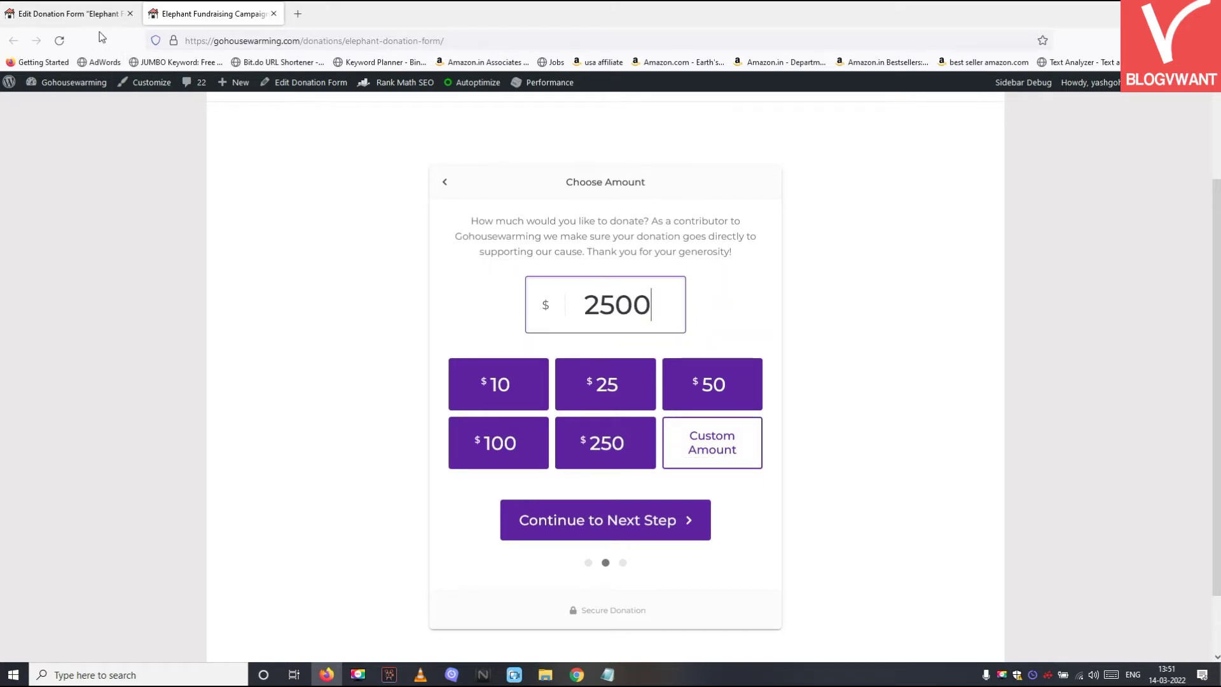
{"action": "left_click", "coordinate": [77, 14]}
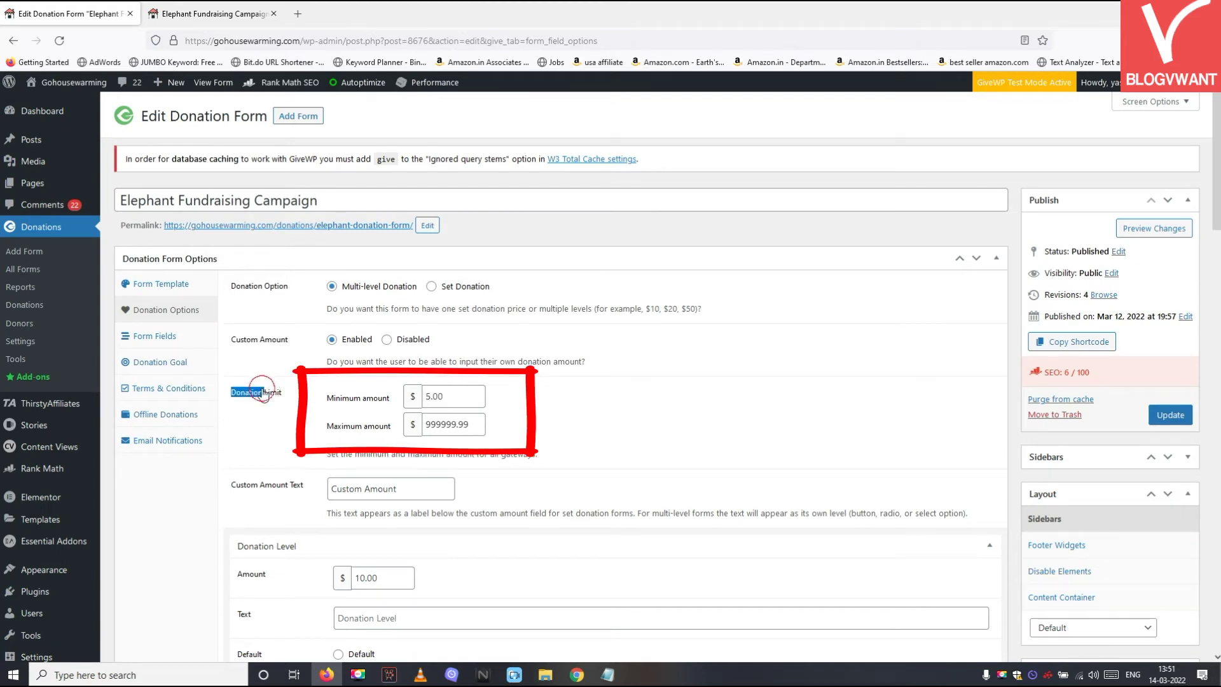
Check the Custom Amount Text label and clear the live form's custom amount
{"action": "left_click_drag", "start_coordinate": [304, 486], "coordinate": [233, 486]}
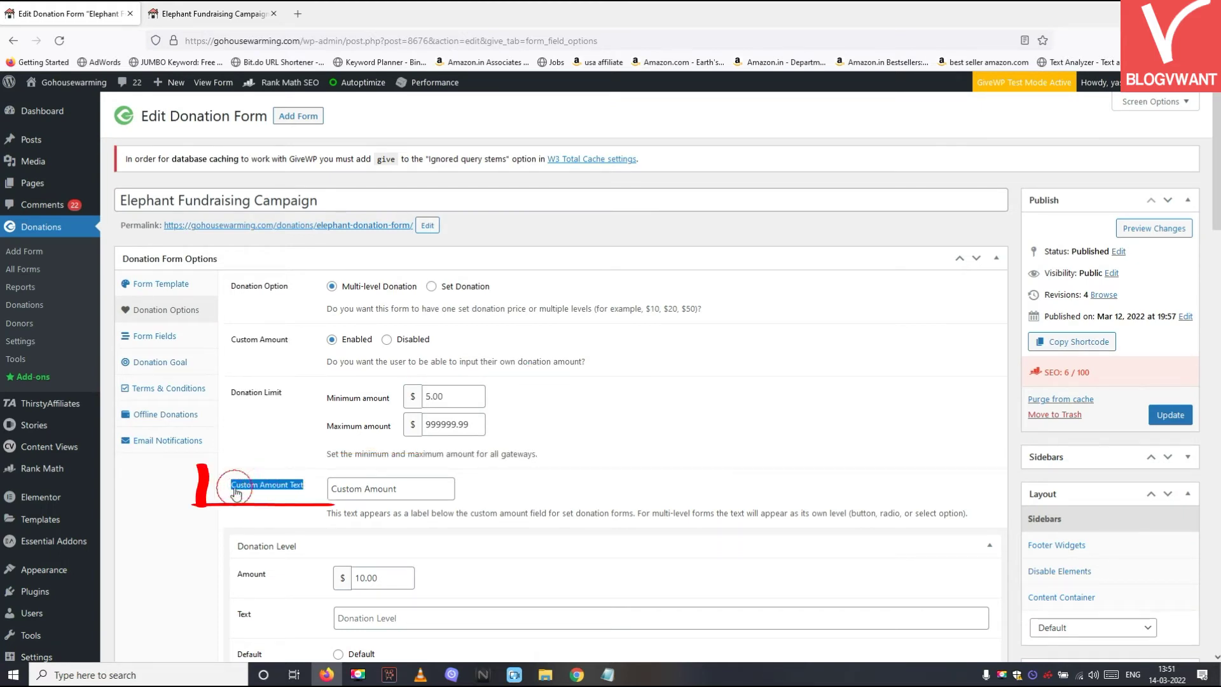
{"action": "left_click", "coordinate": [366, 492]}
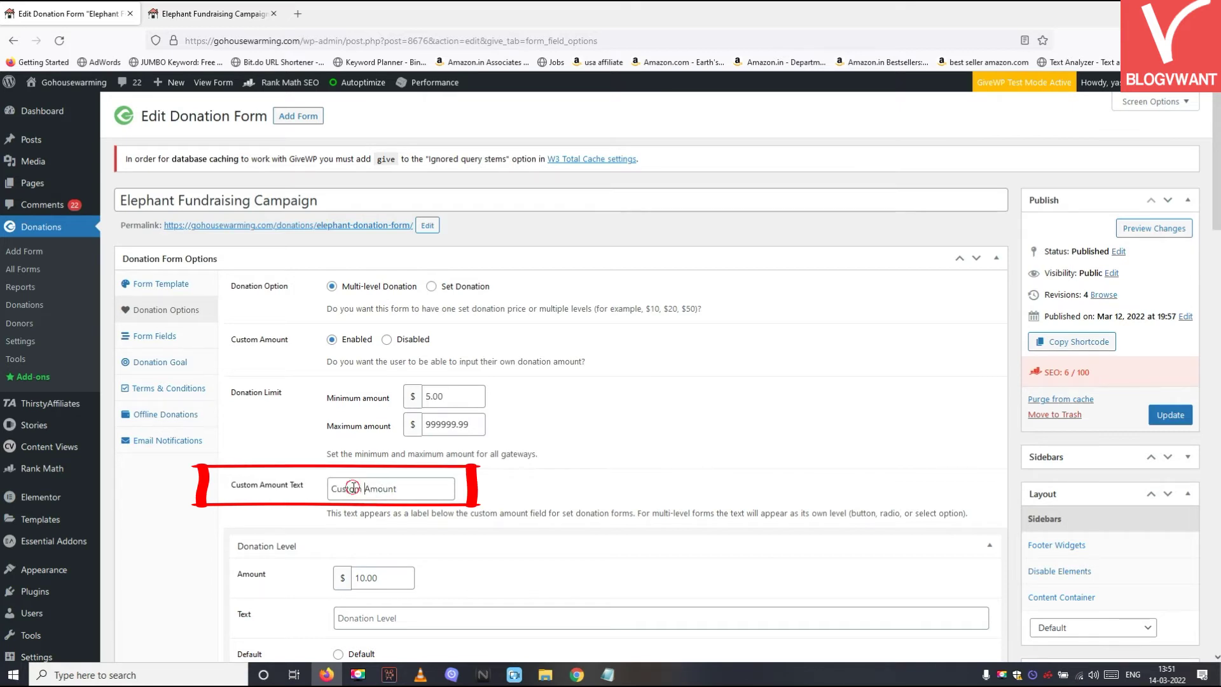
{"action": "triple_click", "coordinate": [352, 489]}
{"action": "left_click", "coordinate": [182, 19]}
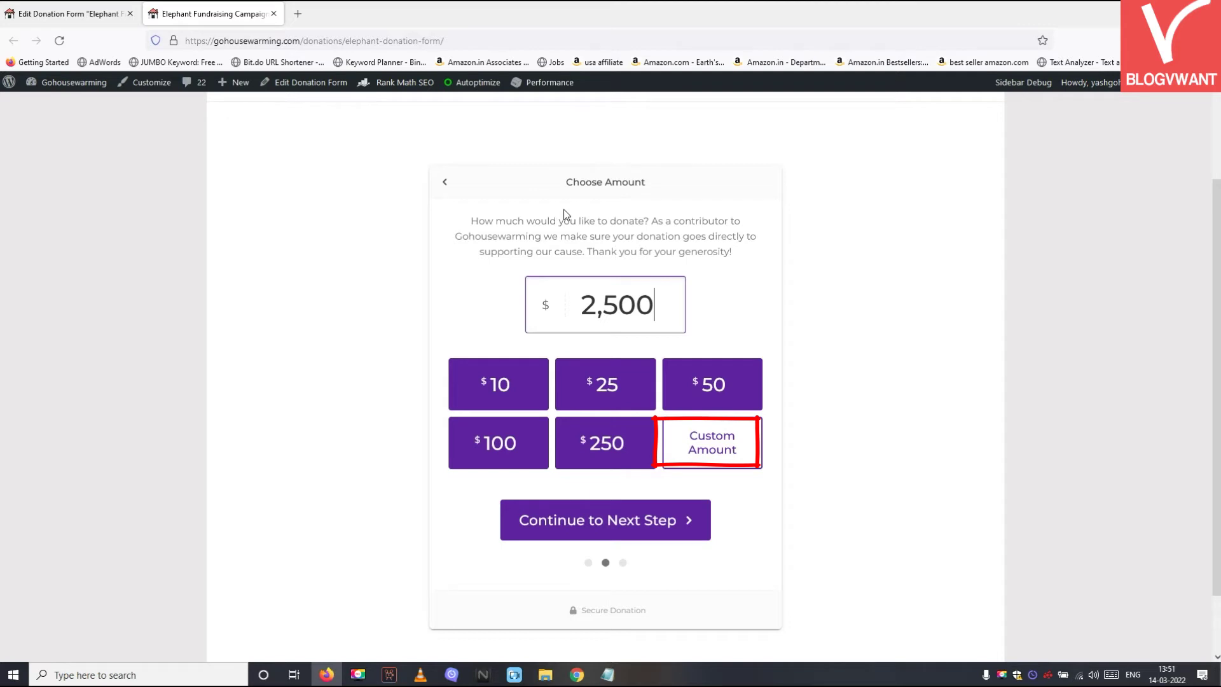
{"action": "key", "text": "BackSpace"}
{"action": "key", "text": "BackSpace"}
{"action": "key", "text": "BackSpace"}
{"action": "left_click", "coordinate": [67, 14]}
{"action": "scroll", "coordinate": [551, 363], "scroll_direction": "down", "scroll_amount": 2}
{"action": "scroll", "coordinate": [551, 362], "scroll_direction": "down", "scroll_amount": 3}
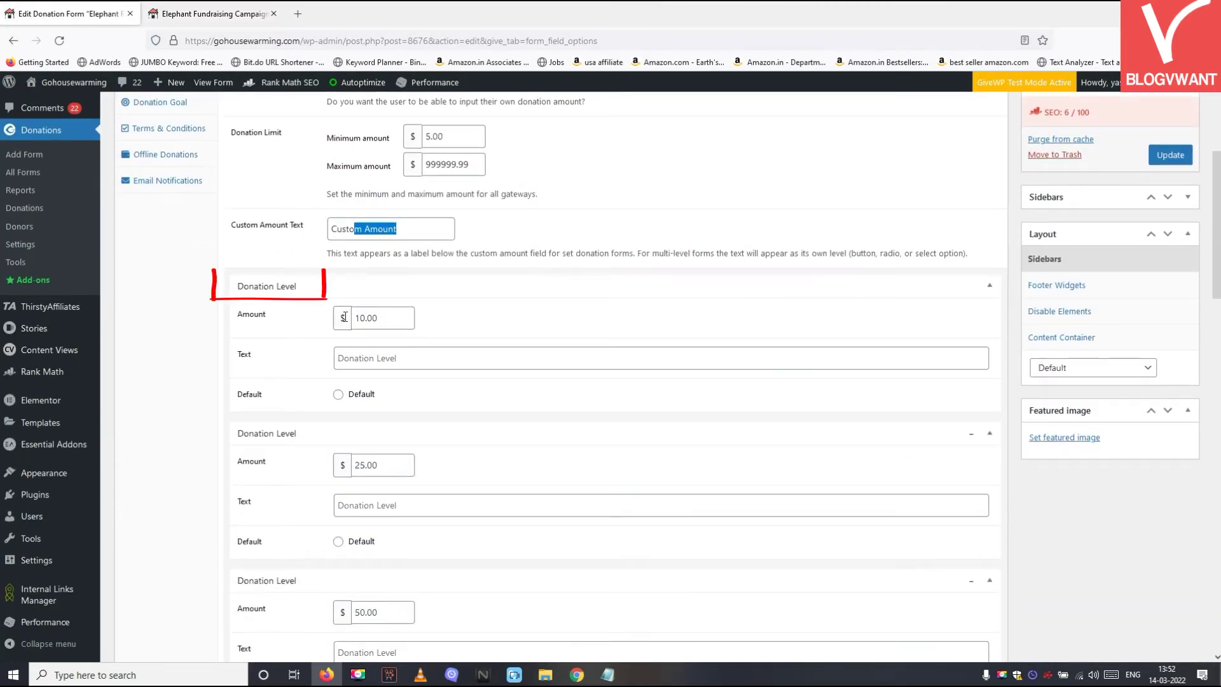
Compare the first donation level's amount with the live form's amount buttons
{"action": "left_click_drag", "start_coordinate": [343, 317], "coordinate": [389, 318]}
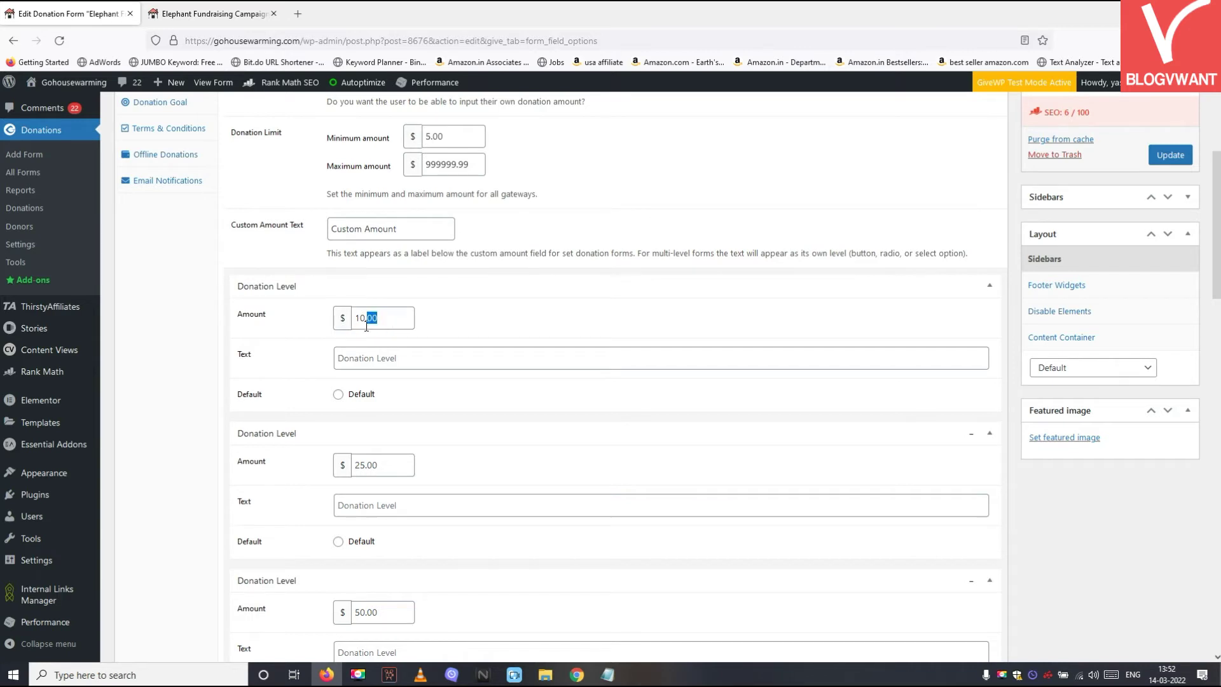
{"action": "scroll", "coordinate": [401, 278], "scroll_direction": "up", "scroll_amount": 2}
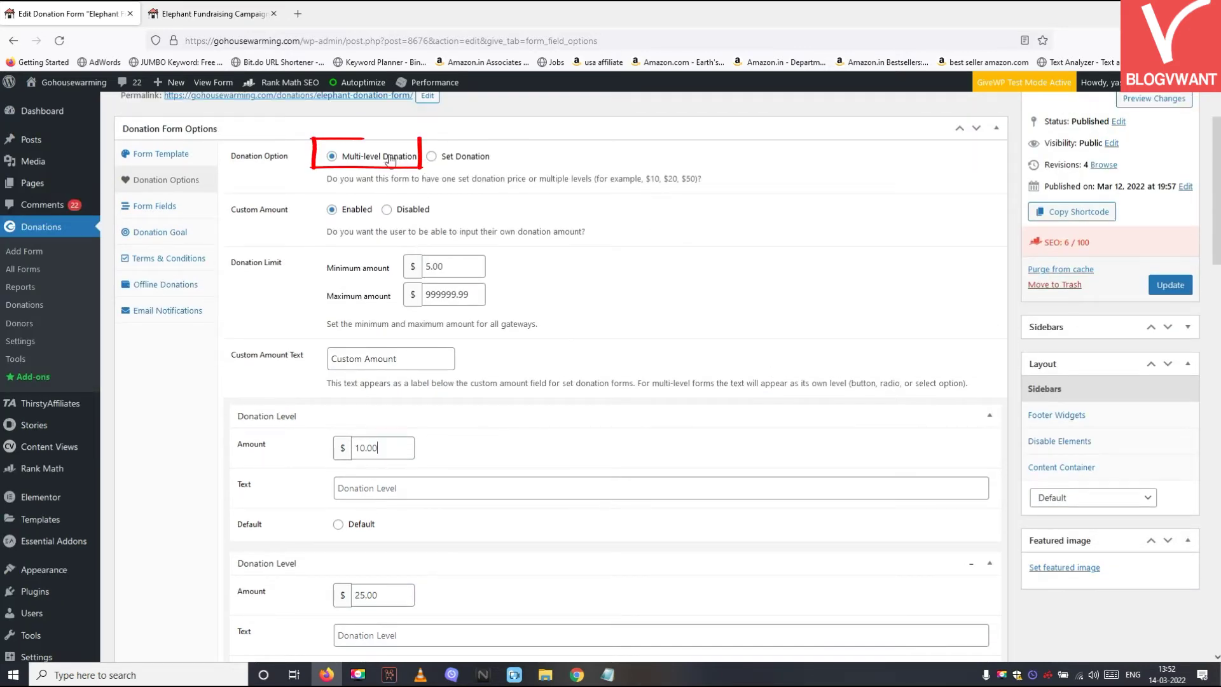
{"action": "left_click", "coordinate": [214, 14]}
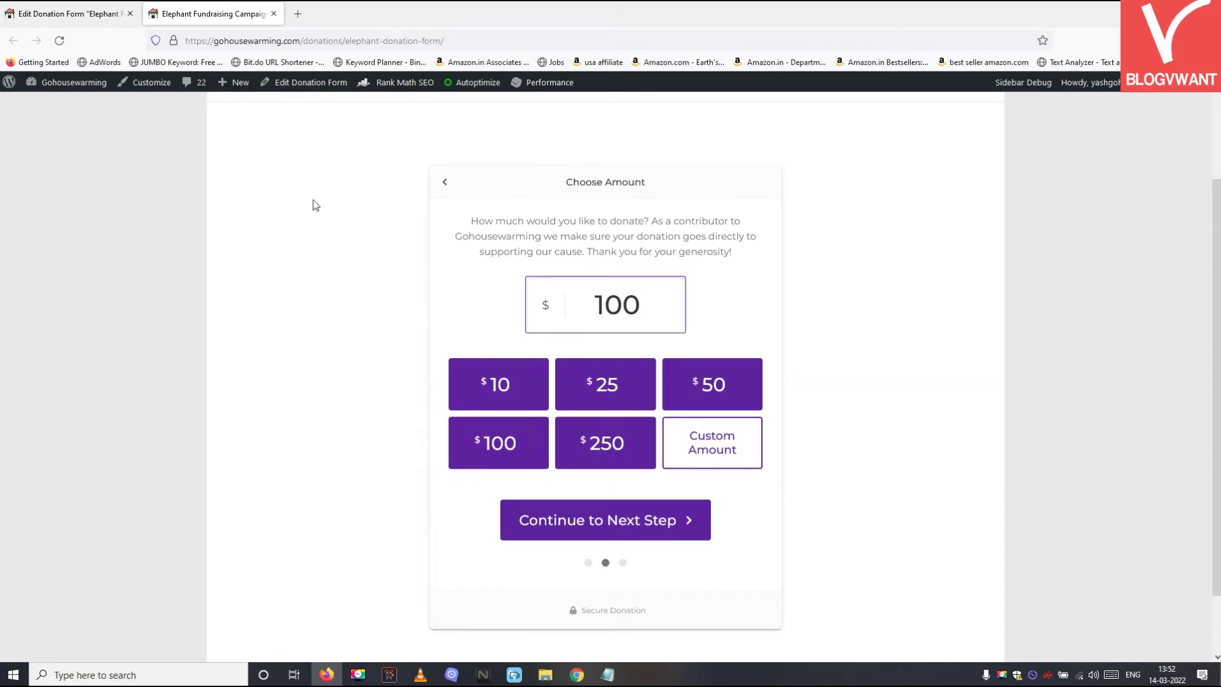
{"action": "left_click", "coordinate": [68, 13]}
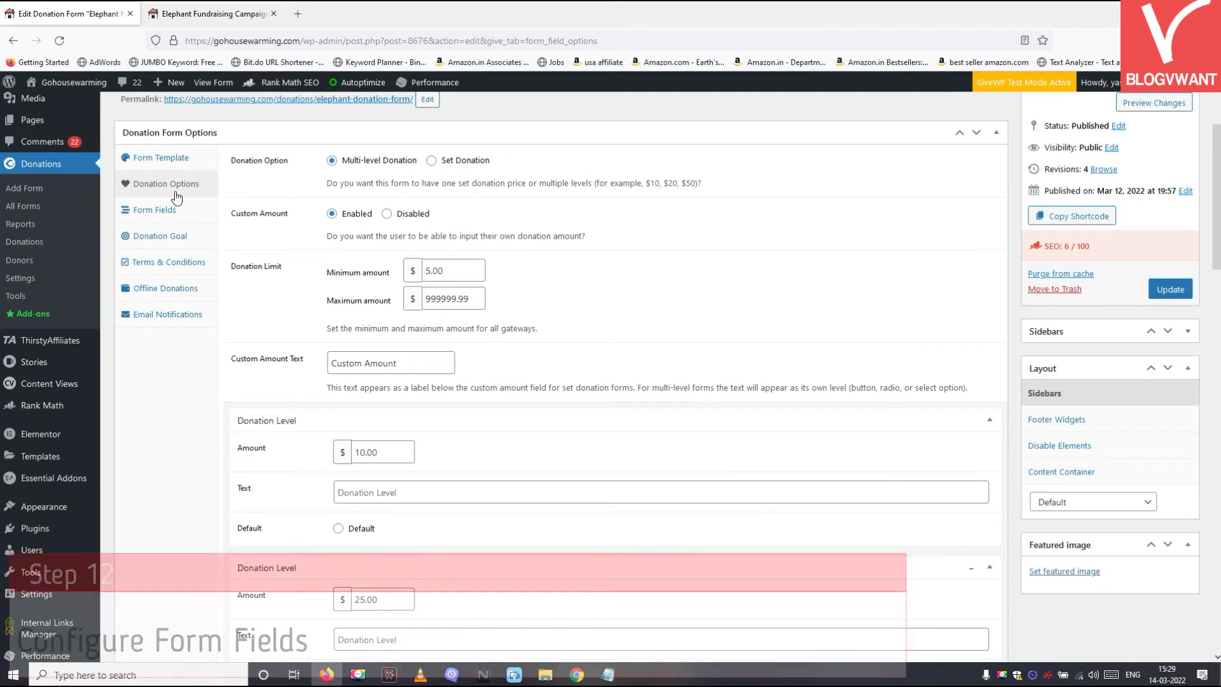
On the Form Fields tab, review Guest Donations and set Anonymous Donations to Enabled
{"action": "left_click", "coordinate": [153, 209]}
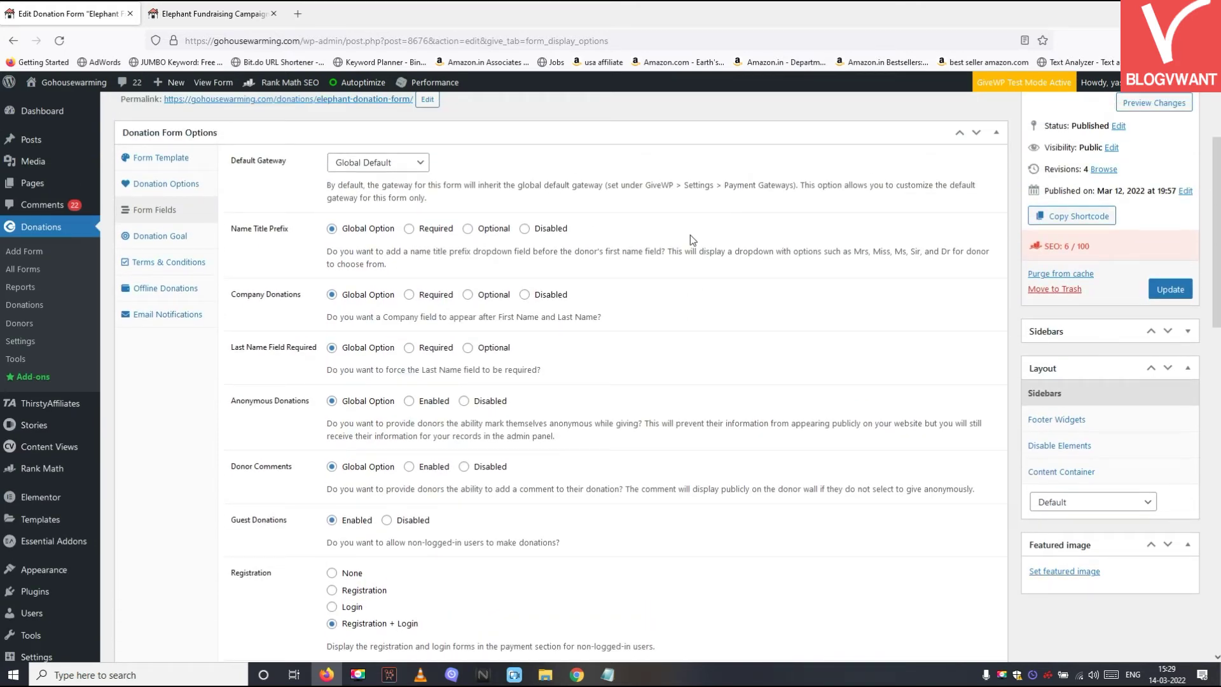
{"action": "double_click", "coordinate": [238, 401]}
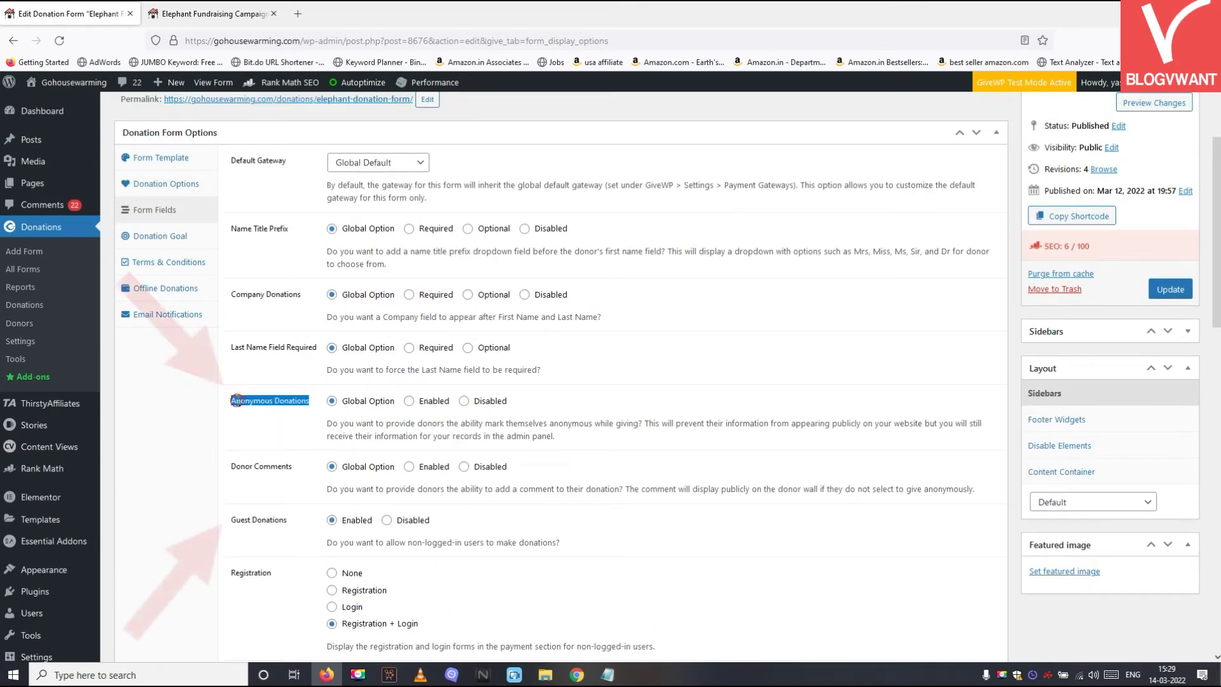
{"action": "left_click", "coordinate": [244, 520]}
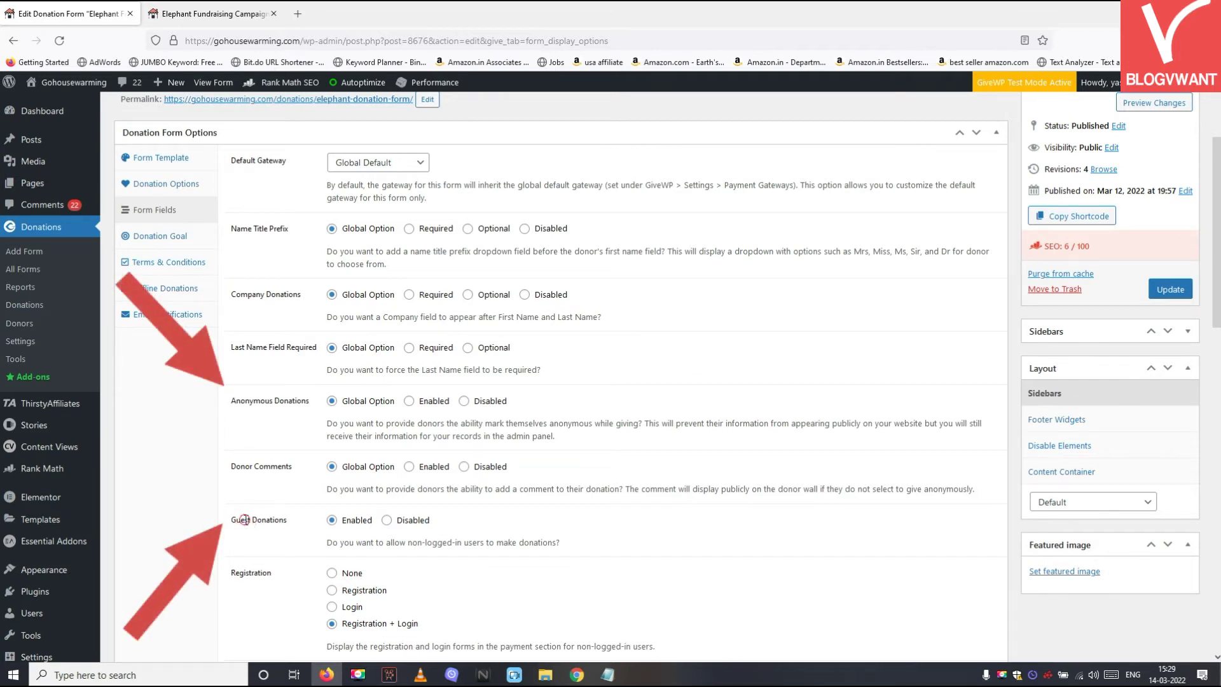
{"action": "left_click_drag", "start_coordinate": [244, 519], "coordinate": [287, 520]}
{"action": "left_click", "coordinate": [411, 402]}
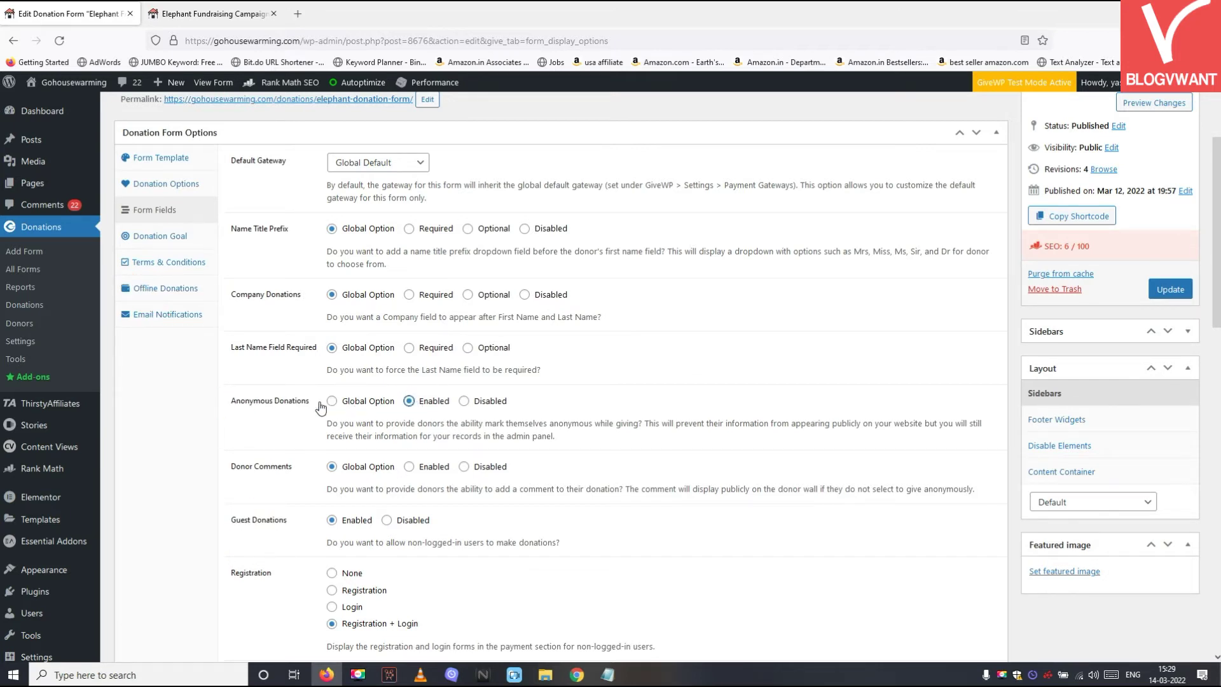
{"action": "left_click", "coordinate": [188, 238]}
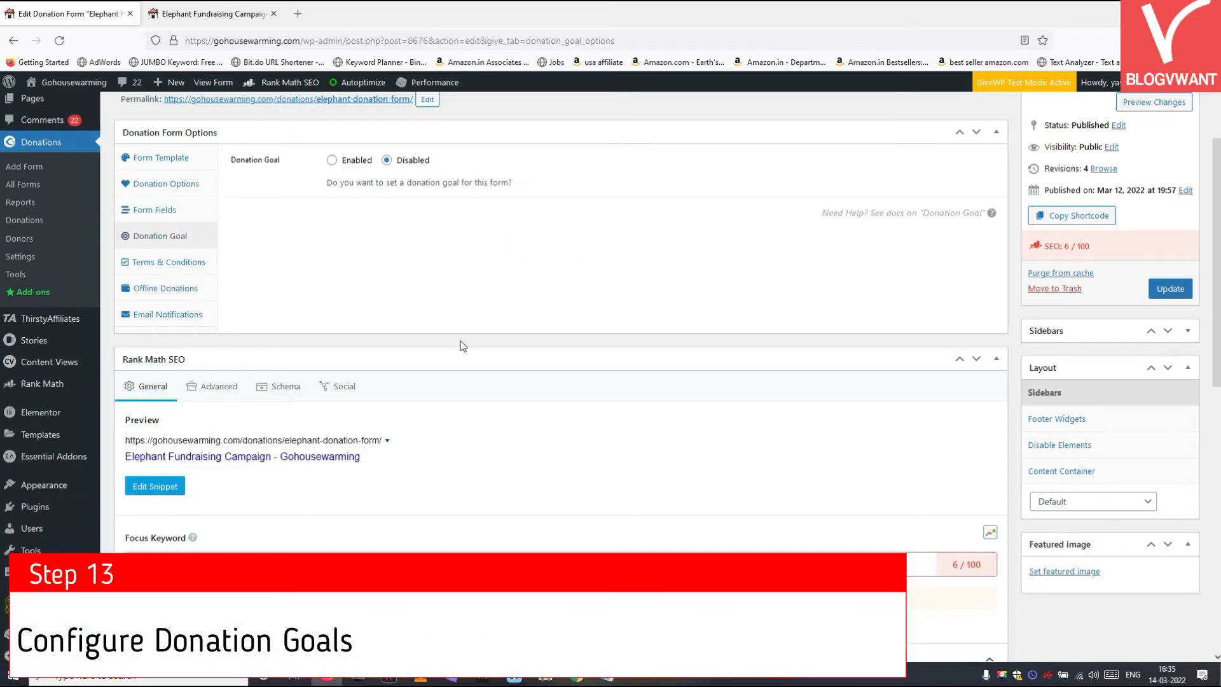
{"action": "scroll", "coordinate": [460, 346], "scroll_direction": "up", "scroll_amount": 2}
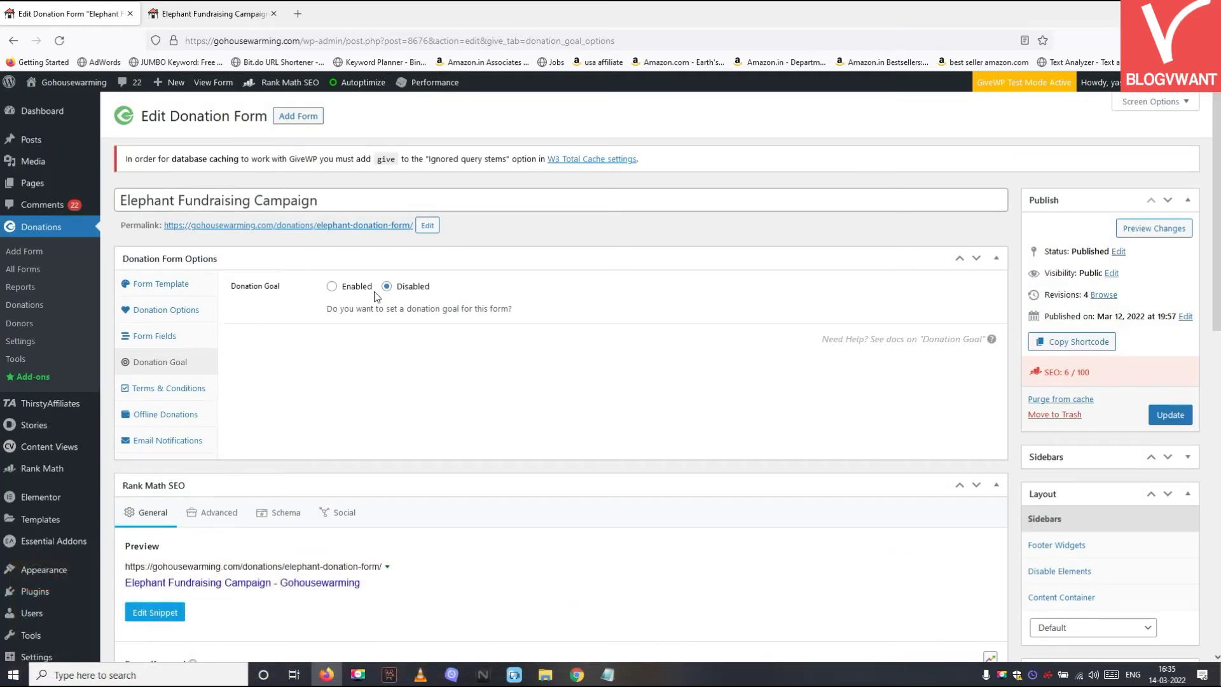
Enable a $10,000 donation goal and save the form
{"action": "left_click", "coordinate": [171, 10]}
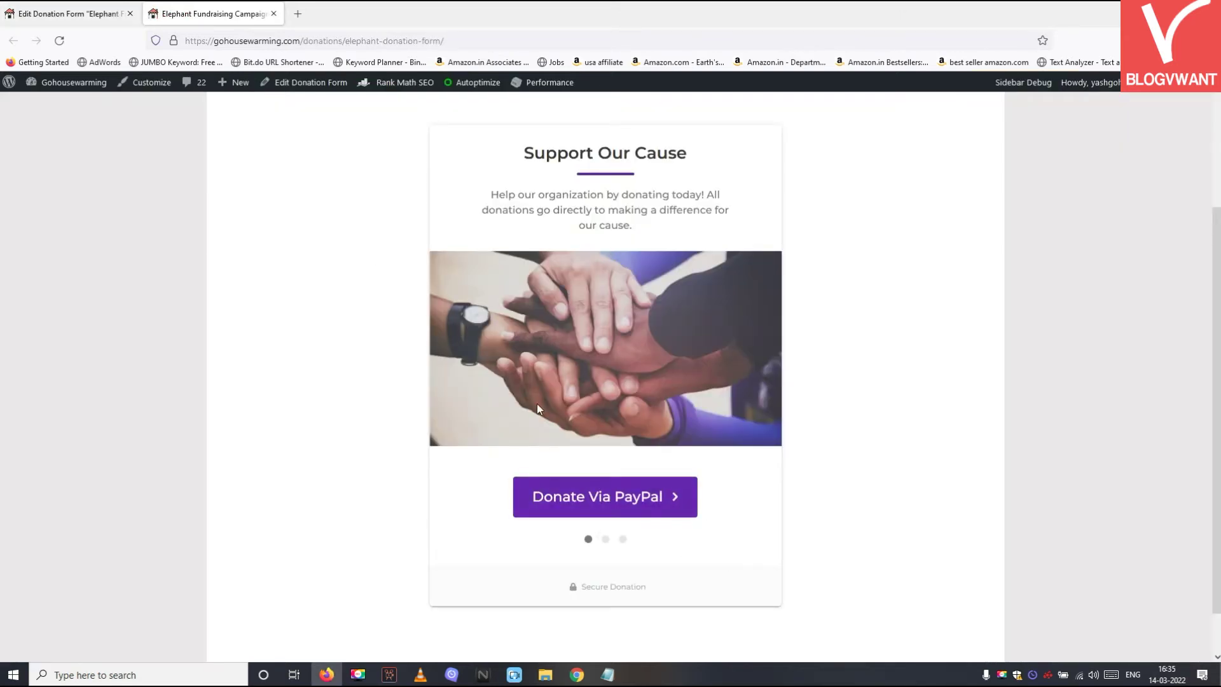
{"action": "left_click", "coordinate": [109, 19]}
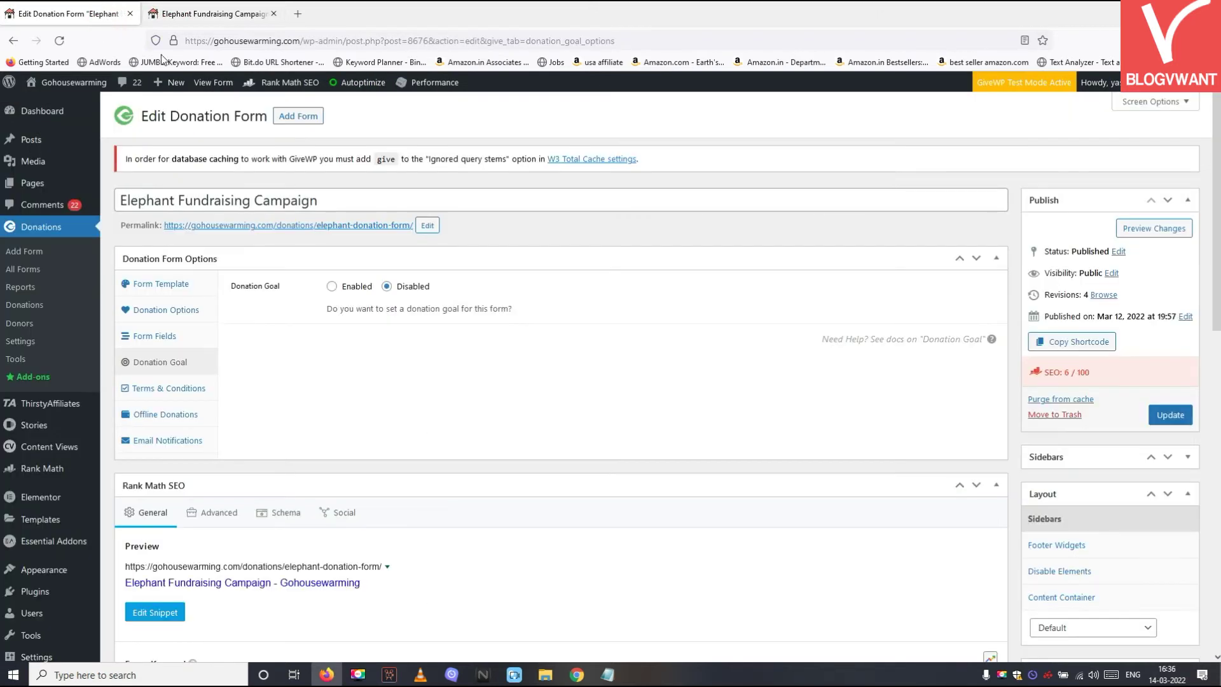
{"action": "left_click", "coordinate": [359, 296]}
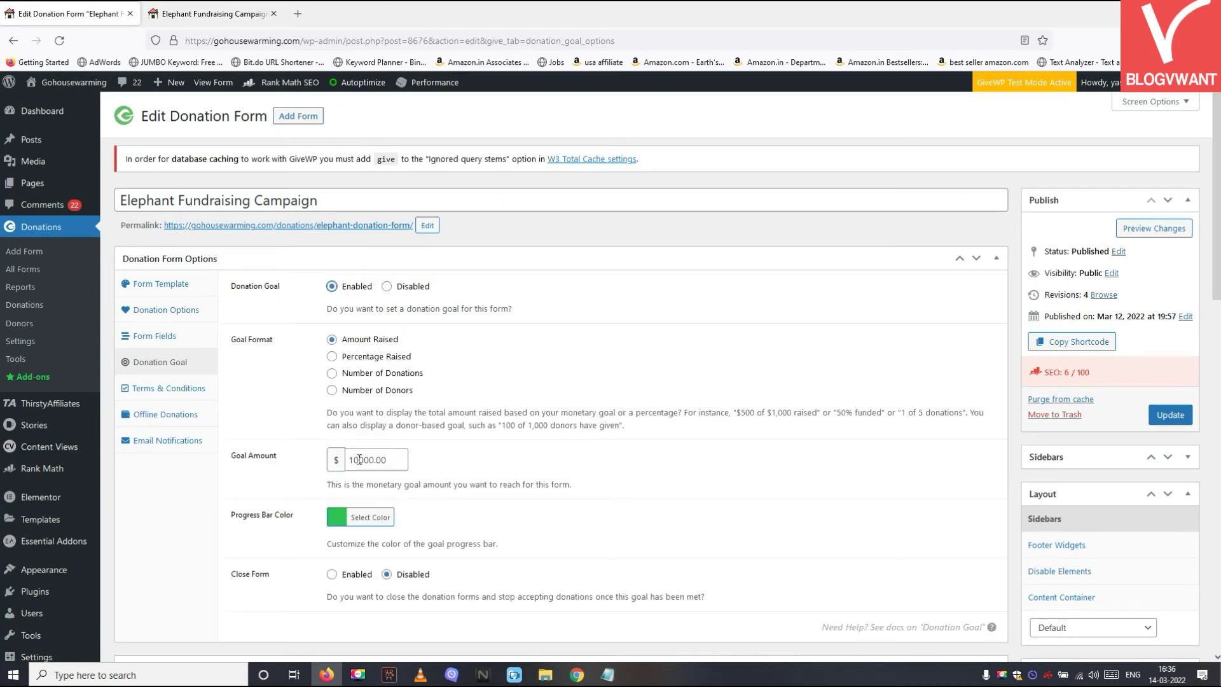
{"action": "left_click_drag", "start_coordinate": [350, 460], "coordinate": [407, 461]}
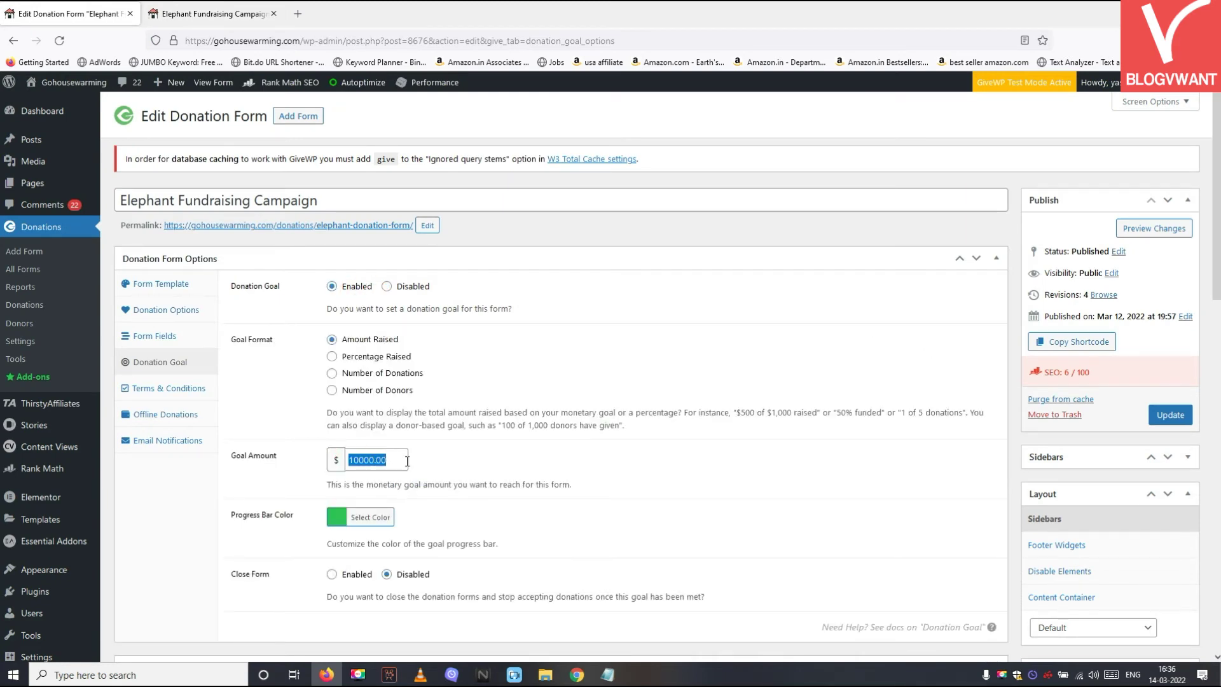
{"action": "left_click", "coordinate": [1170, 415]}
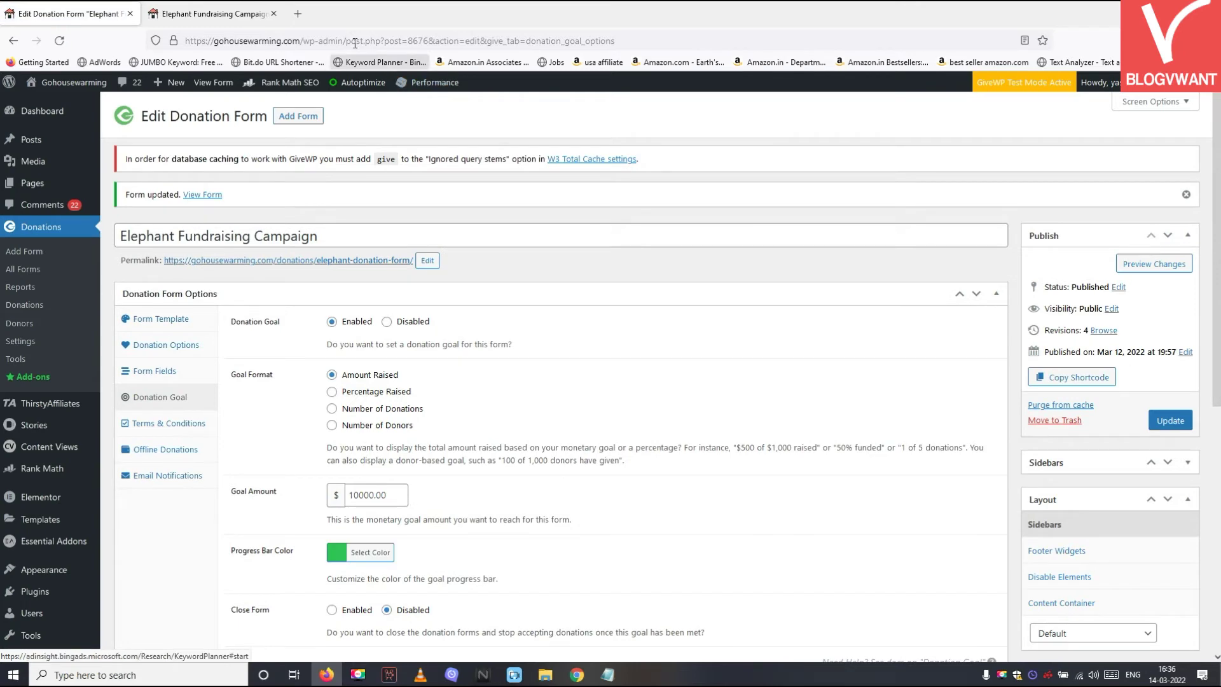
Reload the live form and highlight its $210 raised, 3 donations and goal stats
{"action": "left_click", "coordinate": [210, 14]}
{"action": "key", "text": "F5"}
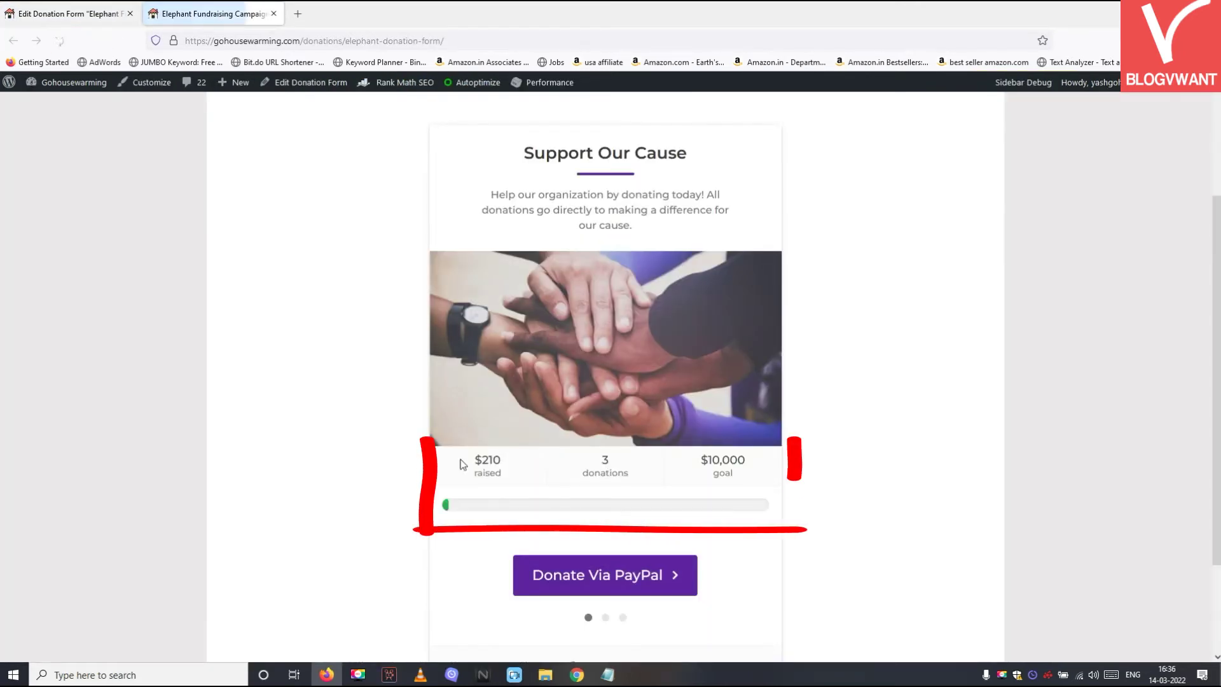
{"action": "left_click_drag", "start_coordinate": [475, 472], "coordinate": [713, 472]}
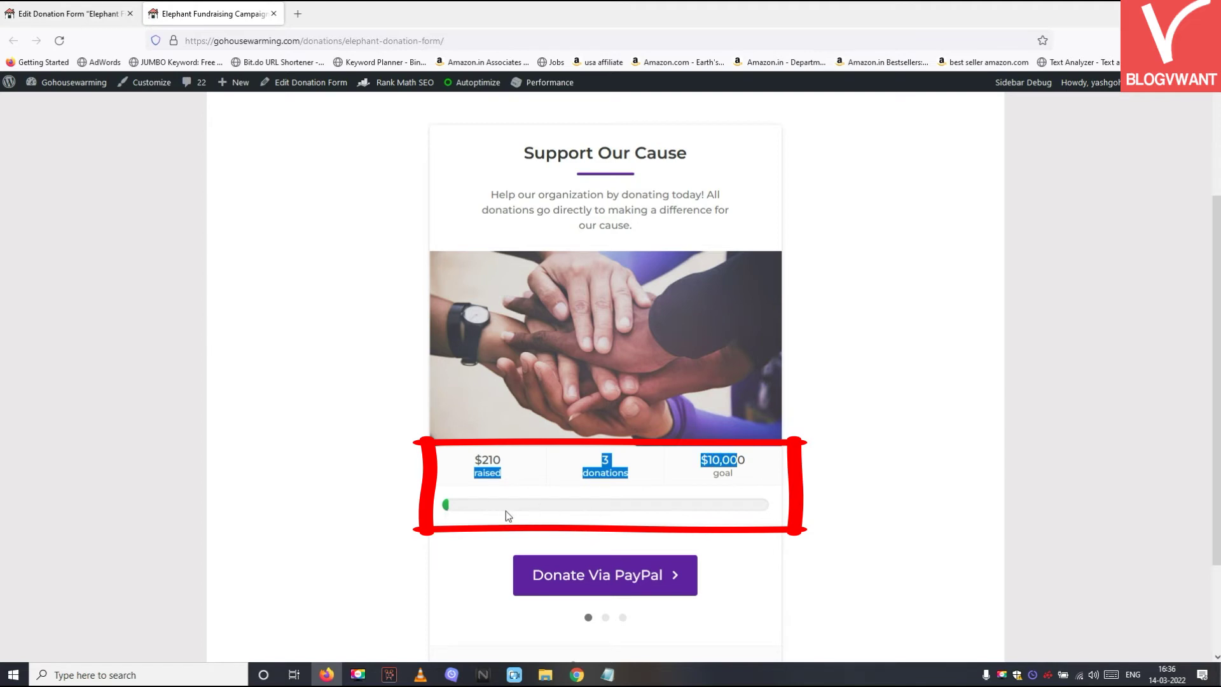
{"action": "left_click", "coordinate": [725, 466]}
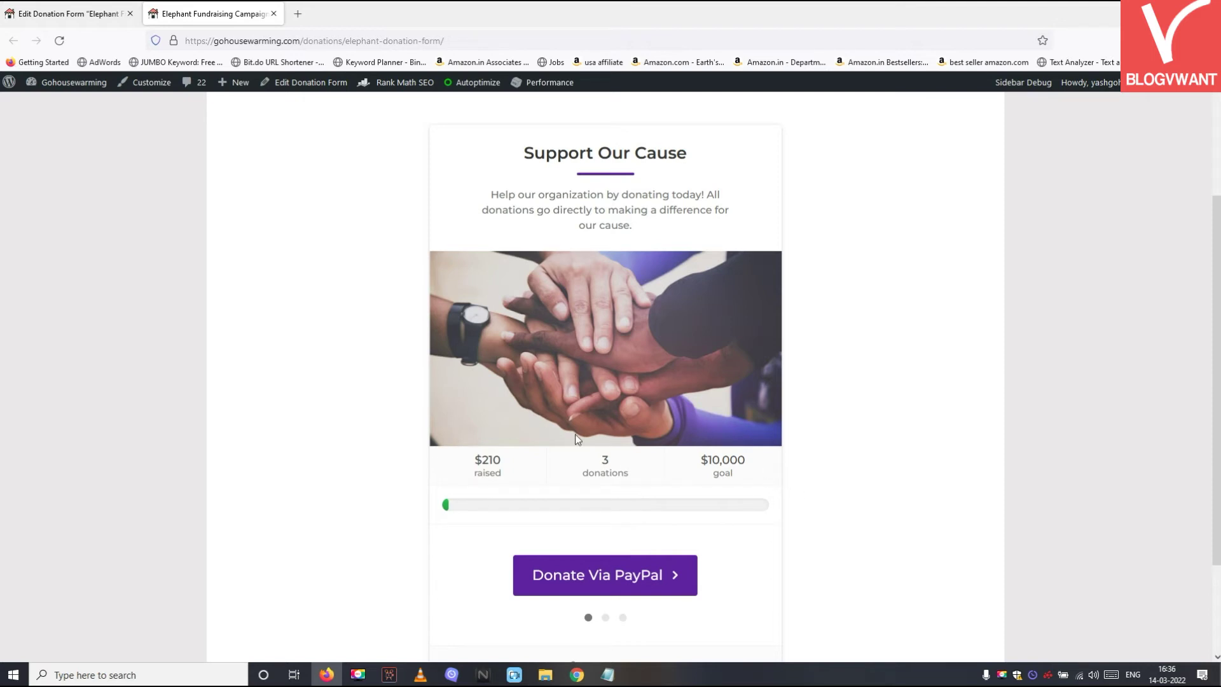
Try the Number of Donors goal format, revert to Amount Raised, and review Close Form
{"action": "left_click", "coordinate": [66, 14]}
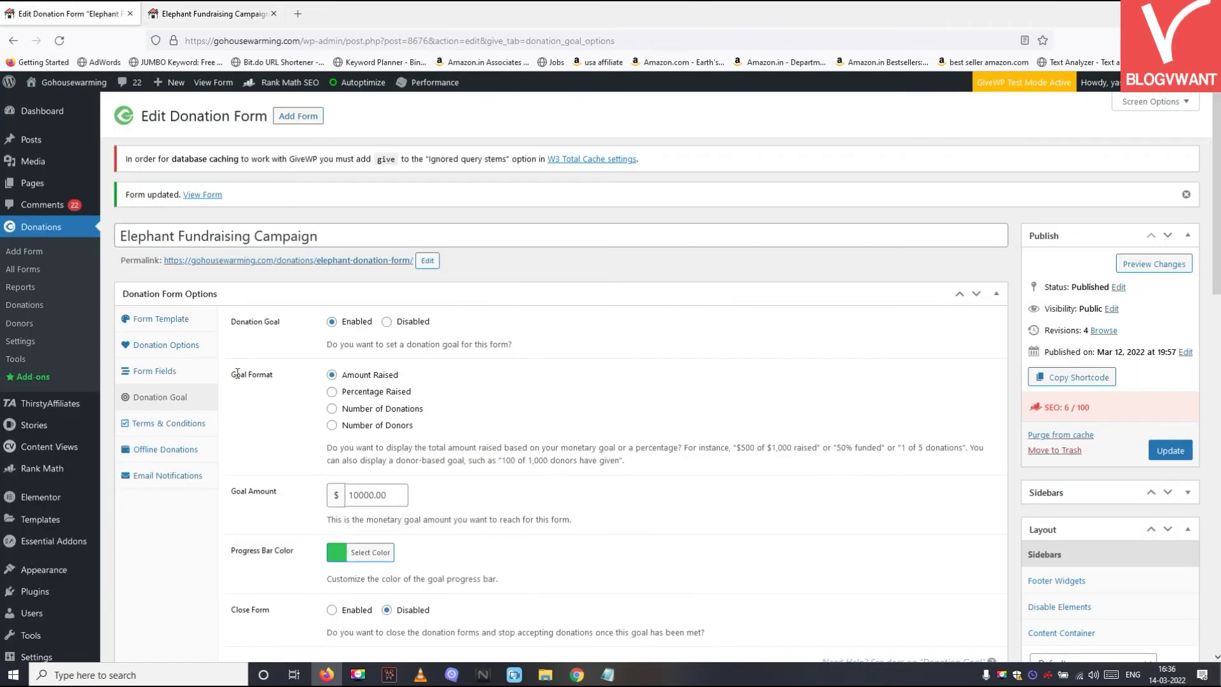
{"action": "left_click", "coordinate": [340, 392]}
{"action": "left_click", "coordinate": [348, 425]}
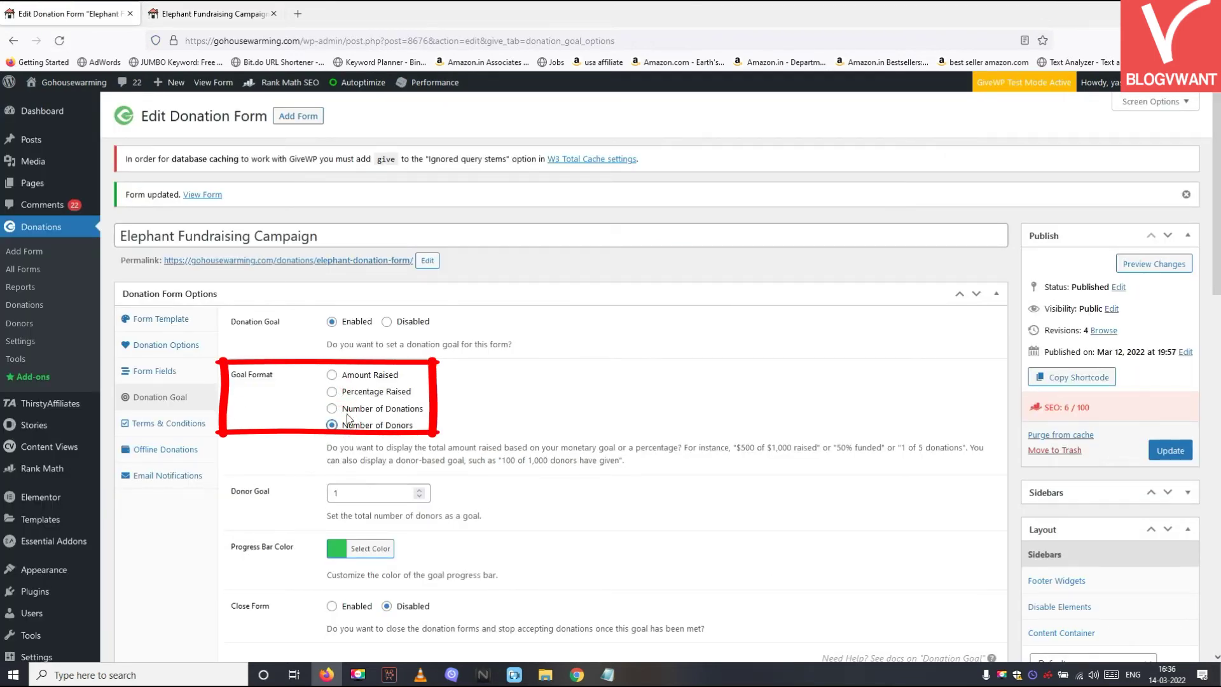
{"action": "left_click", "coordinate": [361, 378]}
{"action": "double_click", "coordinate": [238, 610]}
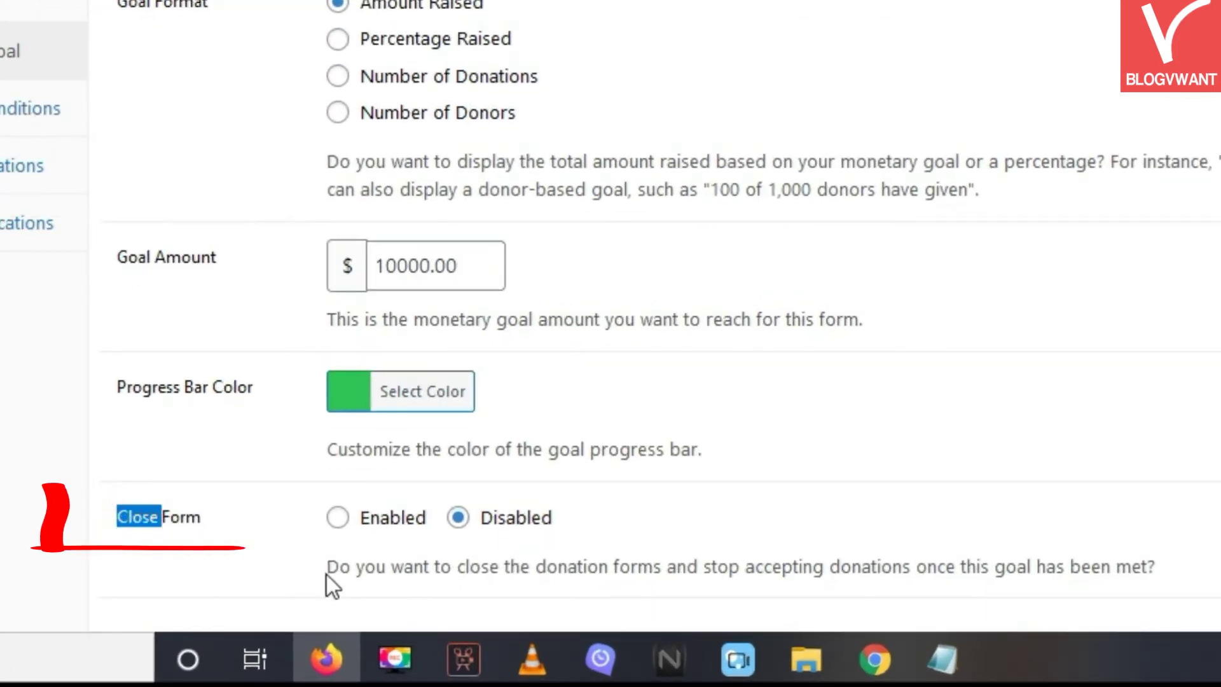
{"action": "left_click_drag", "start_coordinate": [306, 571], "coordinate": [1186, 577]}
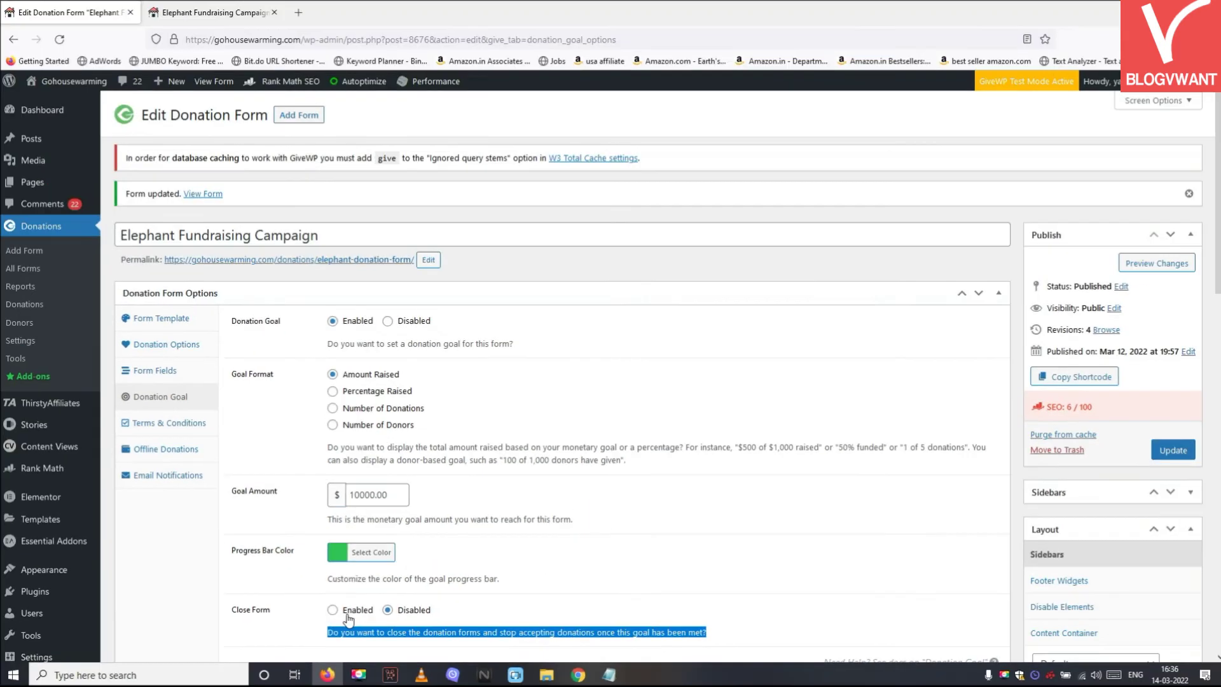
{"action": "left_click", "coordinate": [183, 422]}
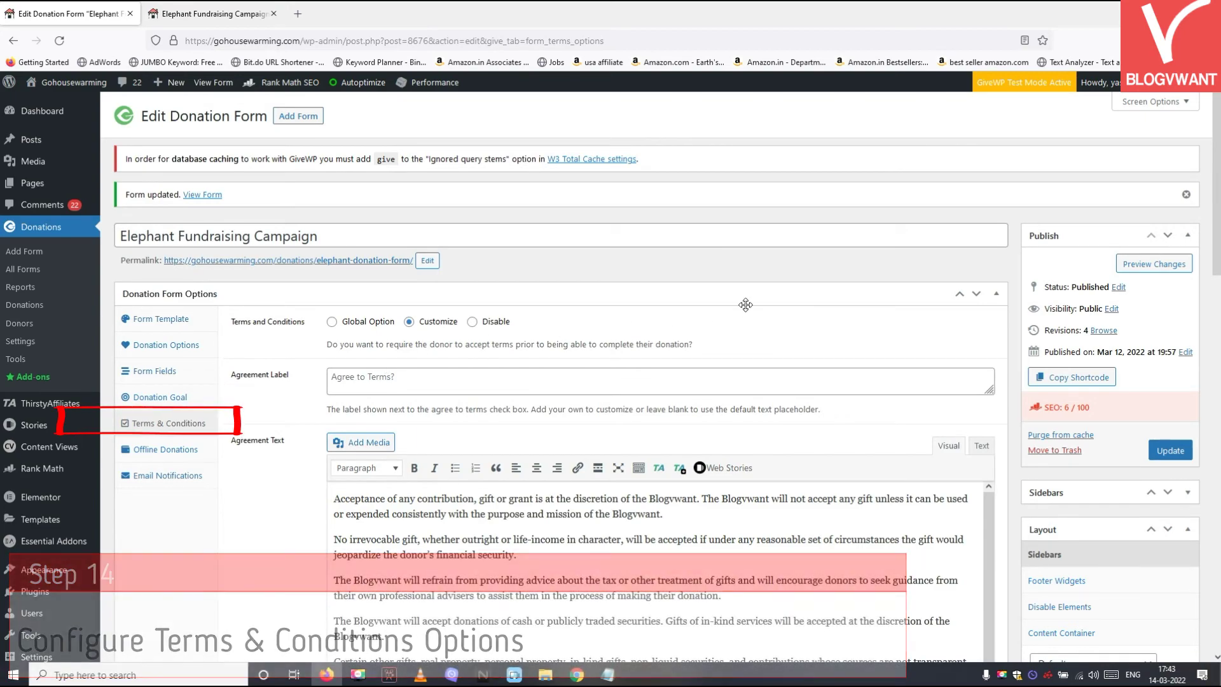
{"action": "scroll", "coordinate": [747, 304], "scroll_direction": "down", "scroll_amount": 1}
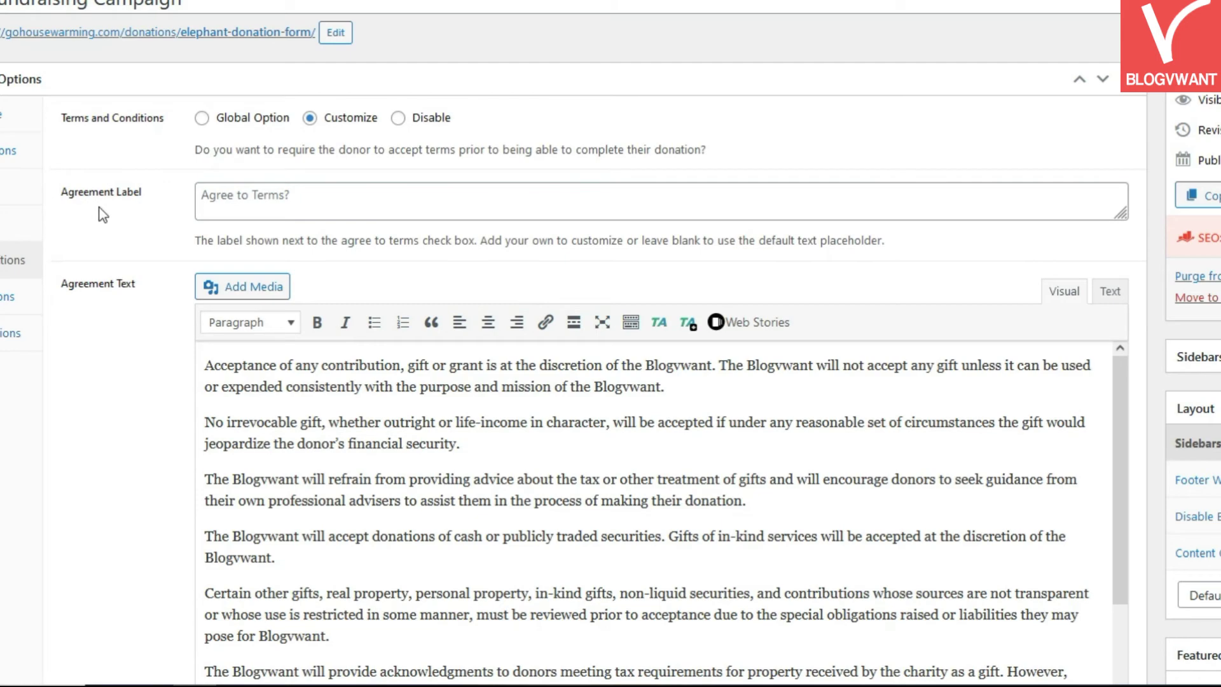
Review the Agreement Label and Text, then advance the live form to donor information
{"action": "double_click", "coordinate": [90, 208]}
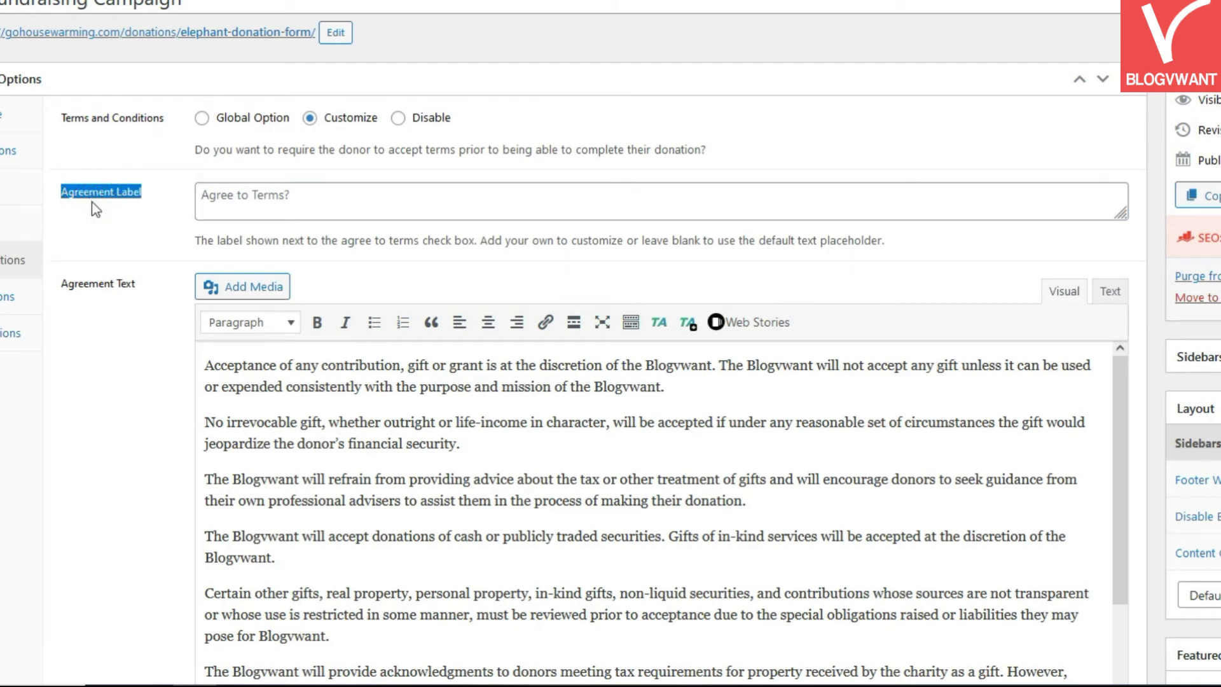
{"action": "triple_click", "coordinate": [97, 286]}
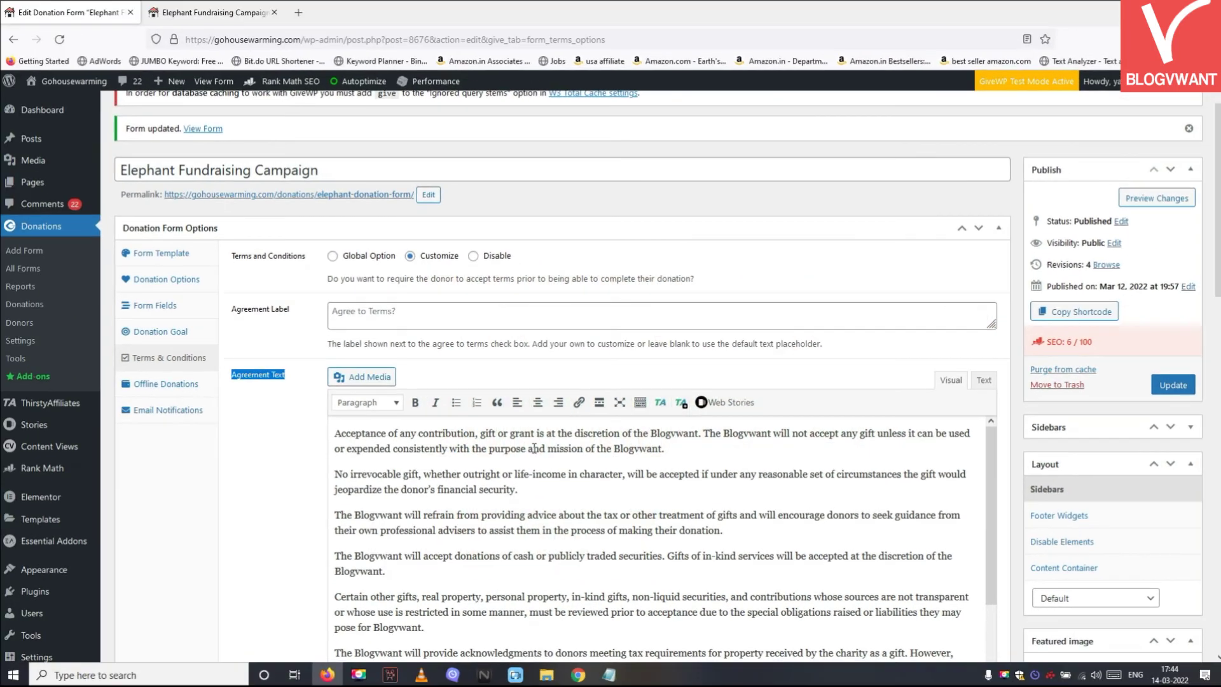
{"action": "left_click", "coordinate": [212, 13]}
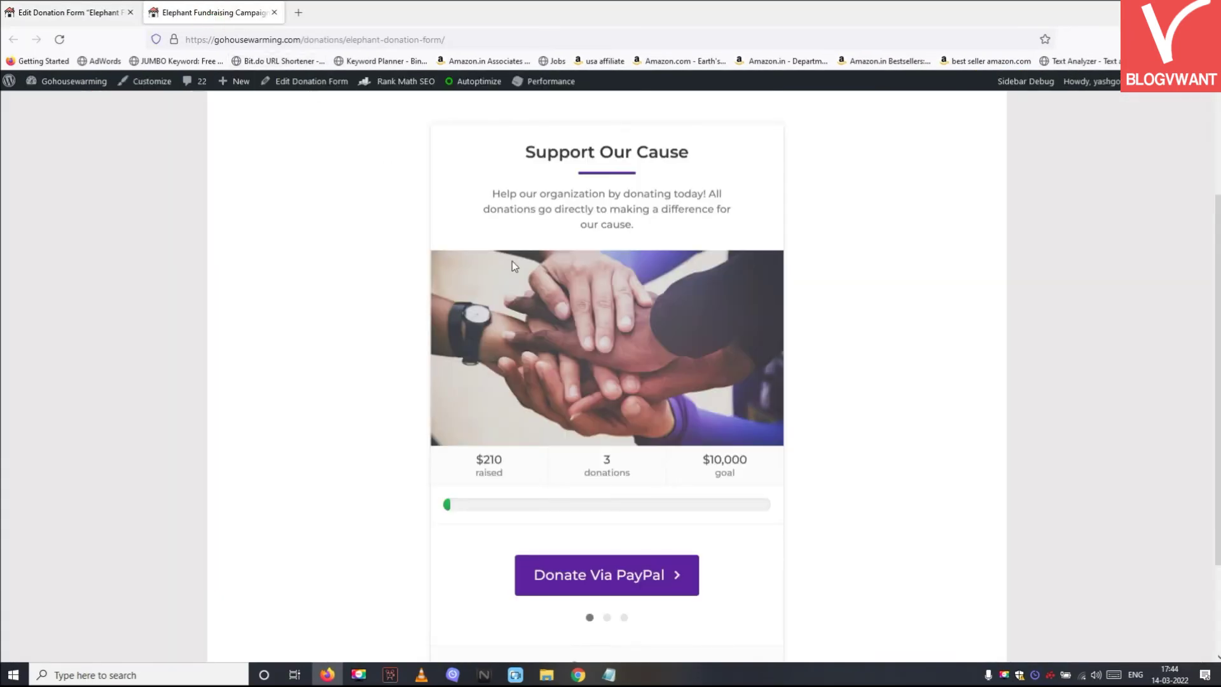
{"action": "left_click", "coordinate": [606, 618]}
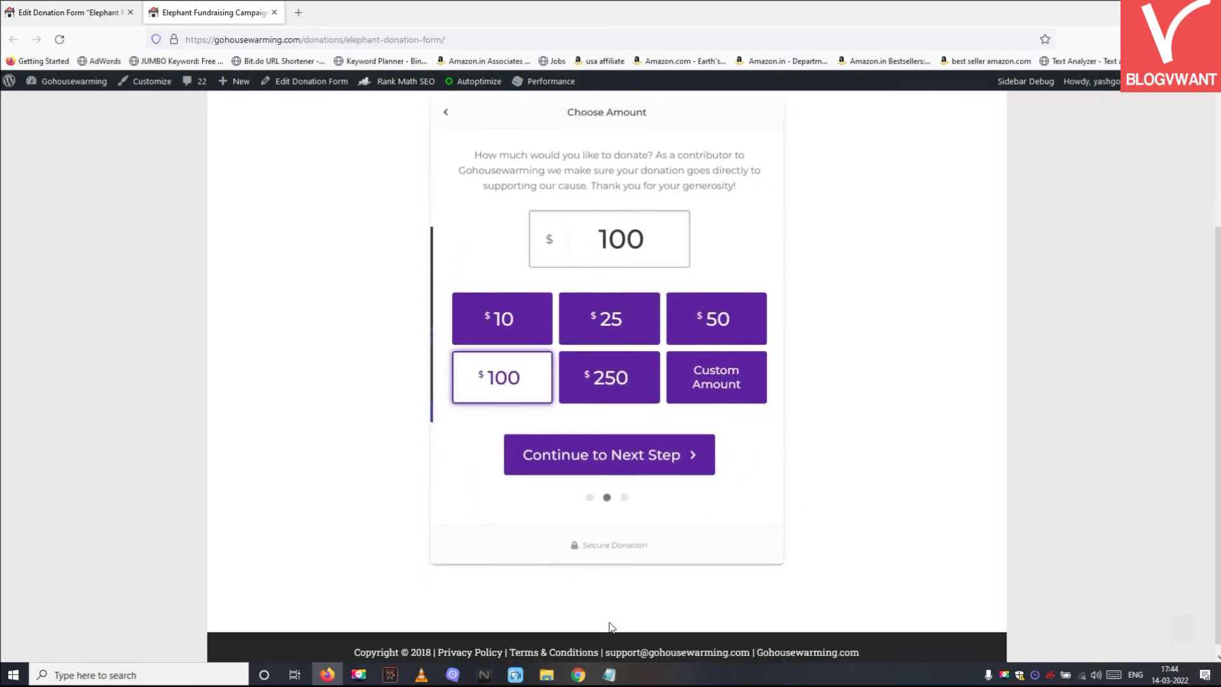
{"action": "left_click", "coordinate": [625, 496]}
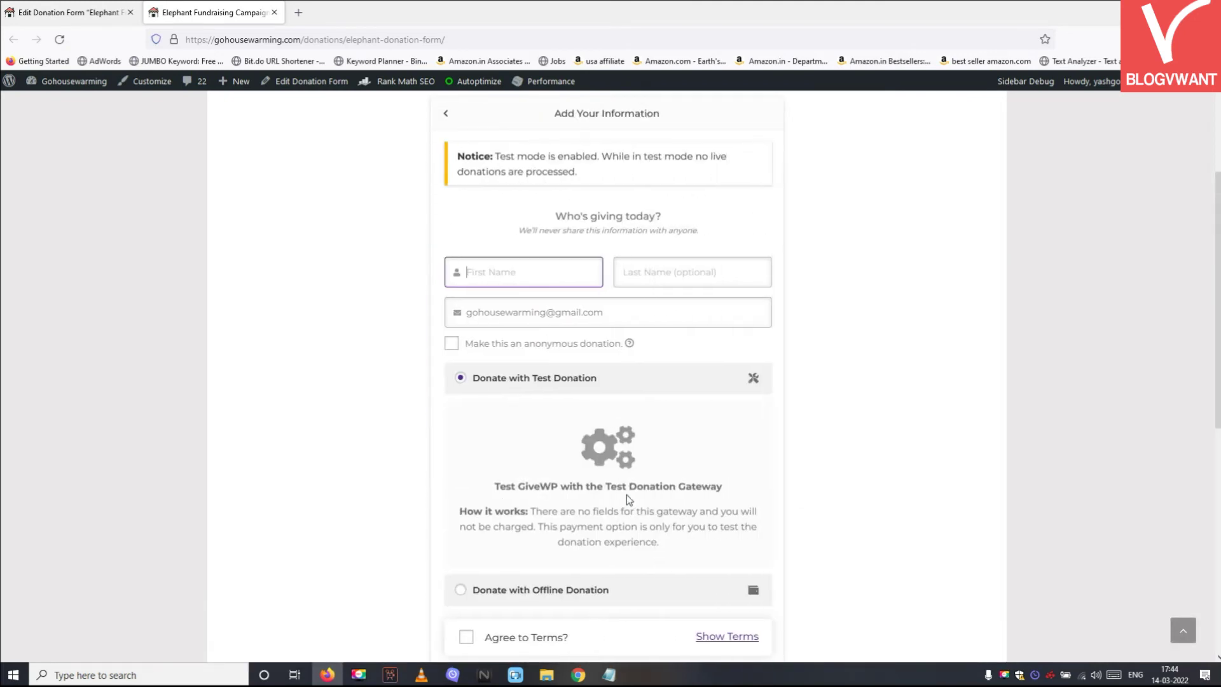
{"action": "scroll", "coordinate": [831, 376], "scroll_direction": "down", "scroll_amount": 3}
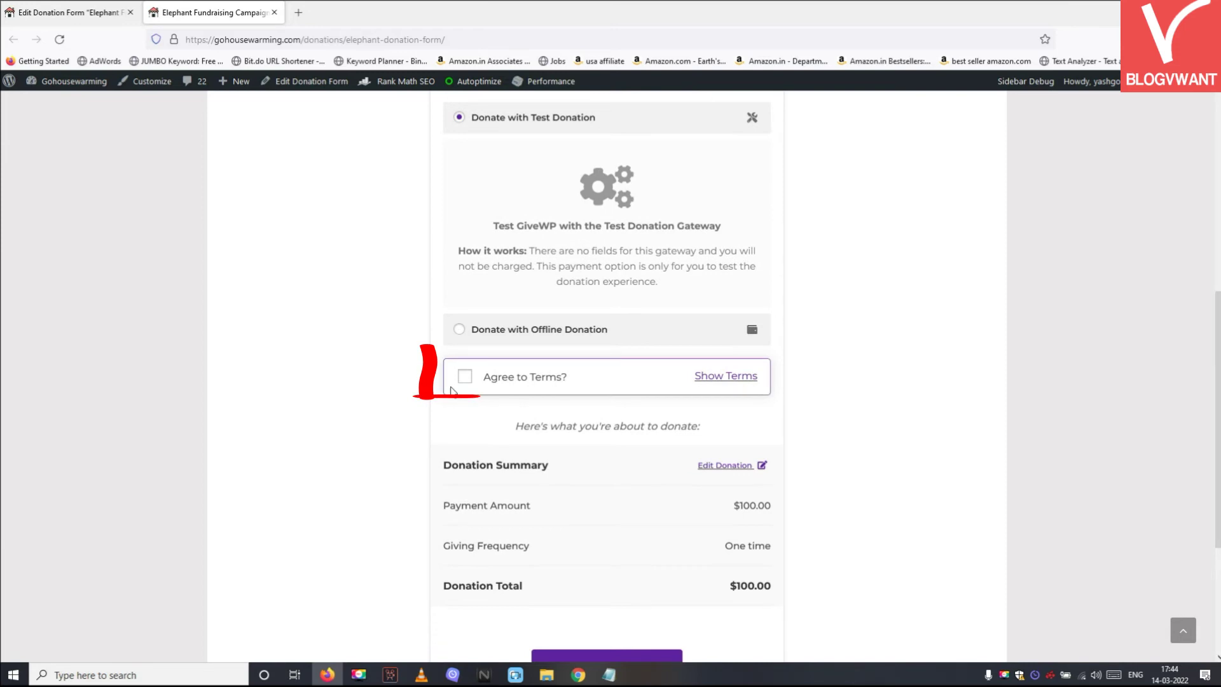
Tick Agree to Terms on the live form and expand the full terms text
{"action": "left_click", "coordinate": [464, 376]}
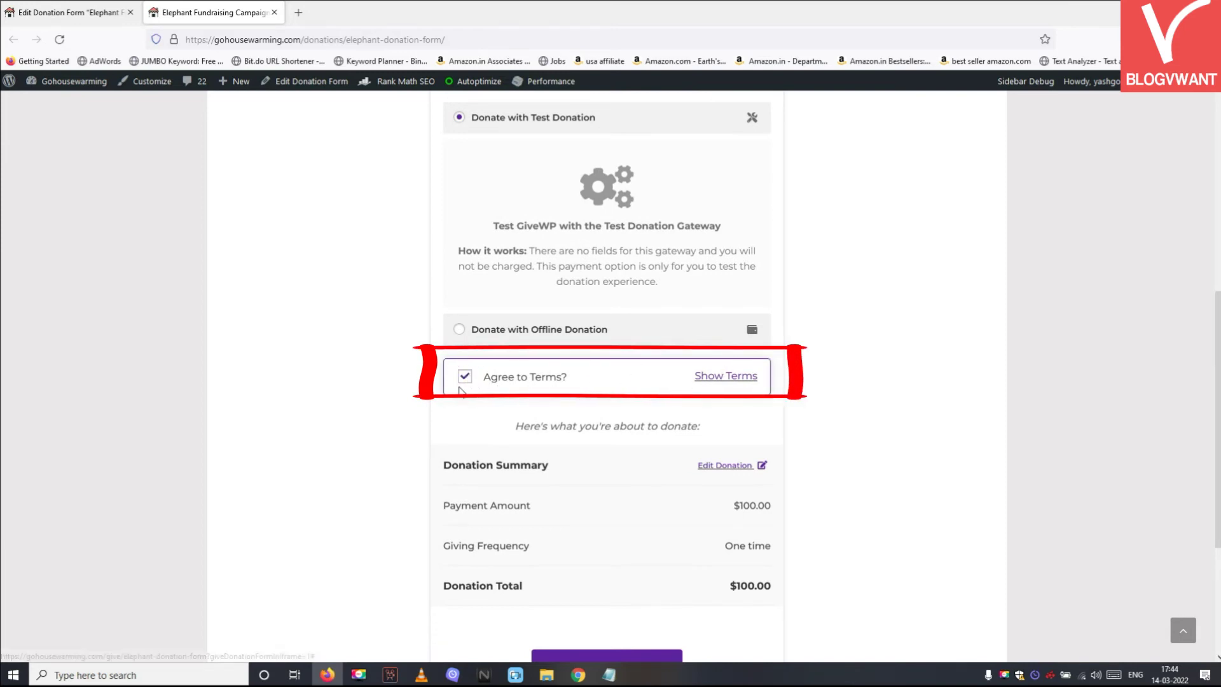
{"action": "left_click", "coordinate": [725, 375]}
{"action": "scroll", "coordinate": [713, 373], "scroll_direction": "down", "scroll_amount": 3}
{"action": "scroll", "coordinate": [713, 373], "scroll_direction": "up", "scroll_amount": 3}
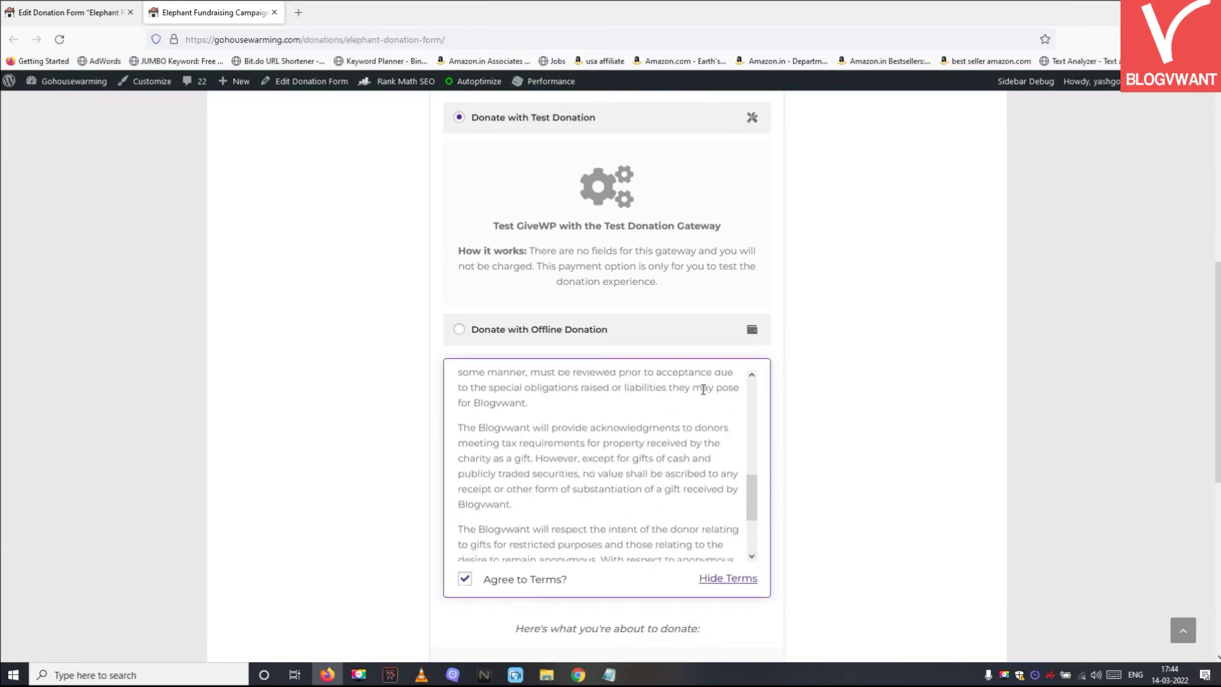
{"action": "left_click", "coordinate": [29, 13]}
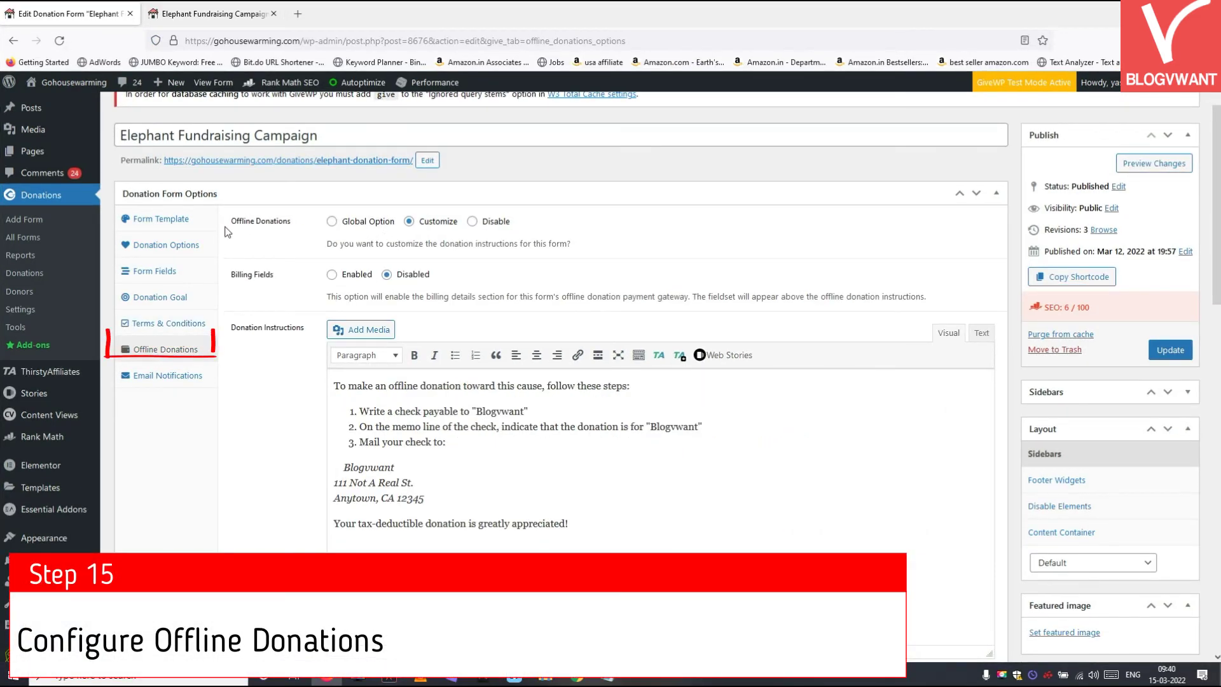
{"action": "triple_click", "coordinate": [259, 224]}
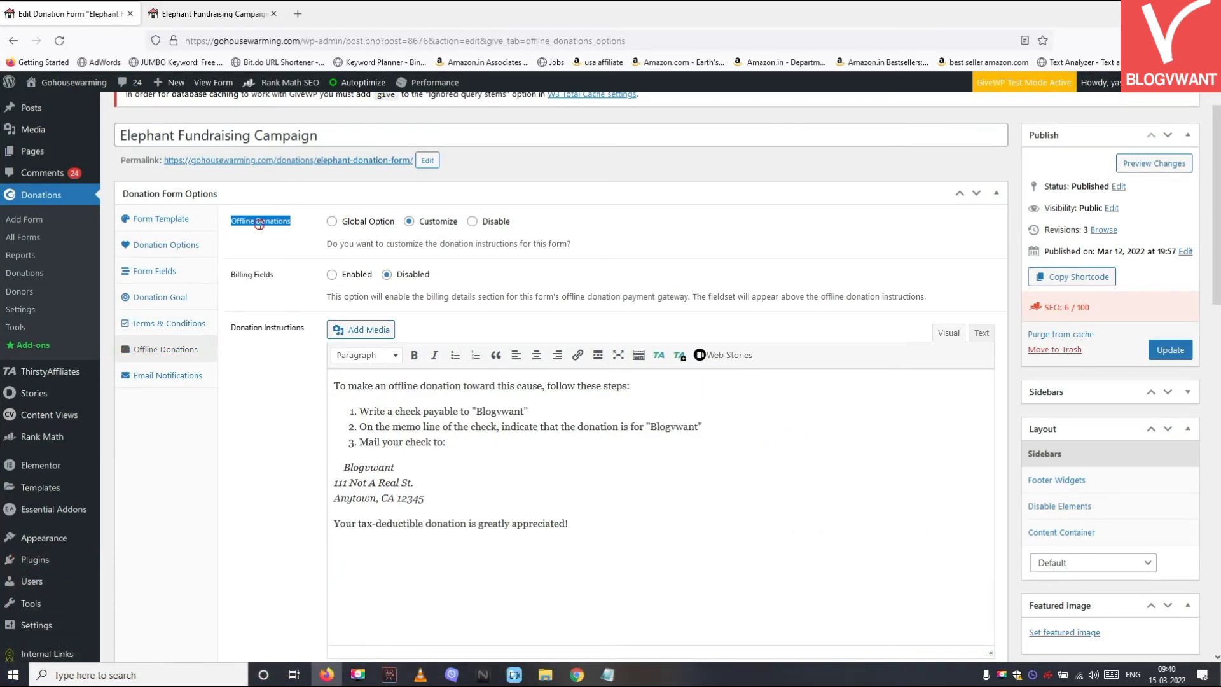
{"action": "left_click", "coordinate": [497, 222]}
{"action": "left_click", "coordinate": [410, 223]}
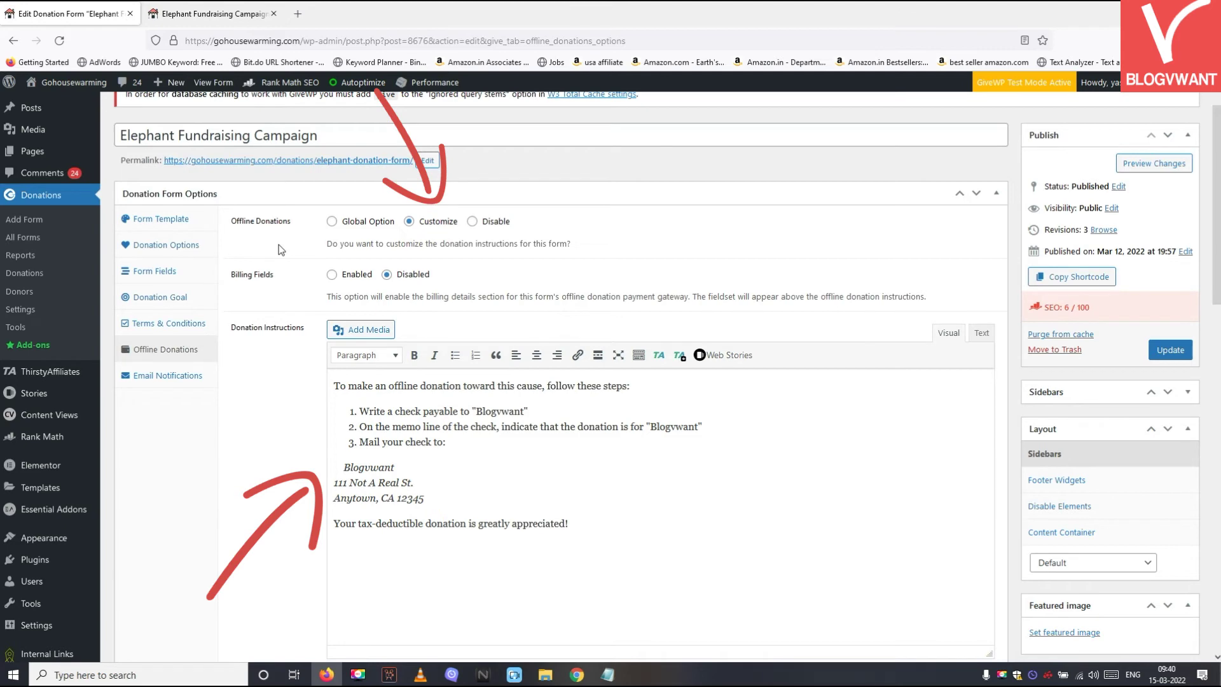
{"action": "left_click_drag", "start_coordinate": [360, 411], "coordinate": [676, 550]}
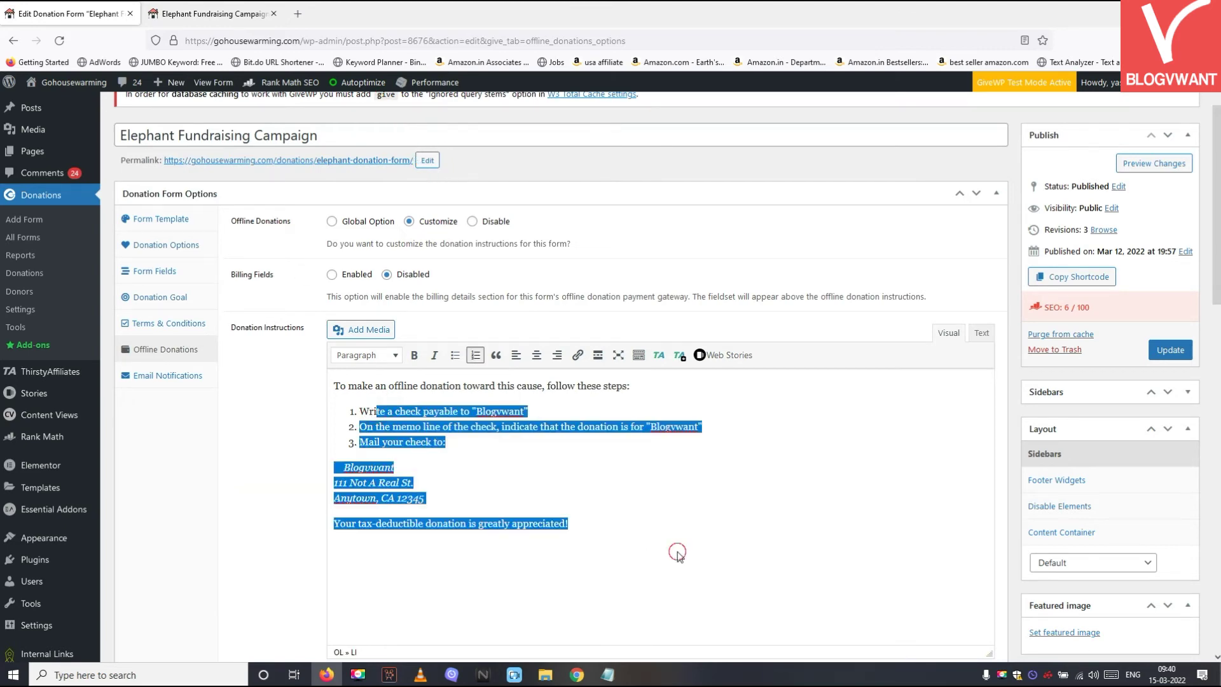
{"action": "left_click", "coordinate": [226, 17]}
{"action": "scroll", "coordinate": [559, 486], "scroll_direction": "down", "scroll_amount": 2}
{"action": "scroll", "coordinate": [624, 496], "scroll_direction": "down", "scroll_amount": 1}
{"action": "left_click", "coordinate": [597, 449]}
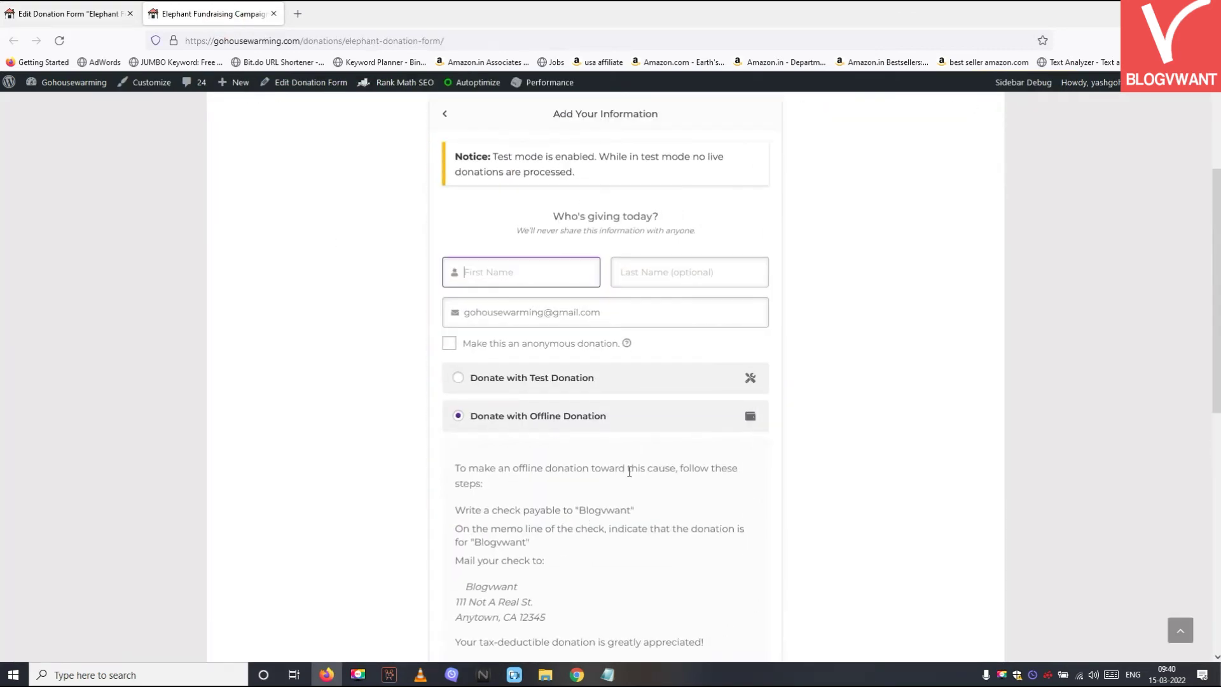
{"action": "scroll", "coordinate": [496, 243], "scroll_direction": "down", "scroll_amount": 2}
{"action": "left_click_drag", "start_coordinate": [469, 222], "coordinate": [607, 222]}
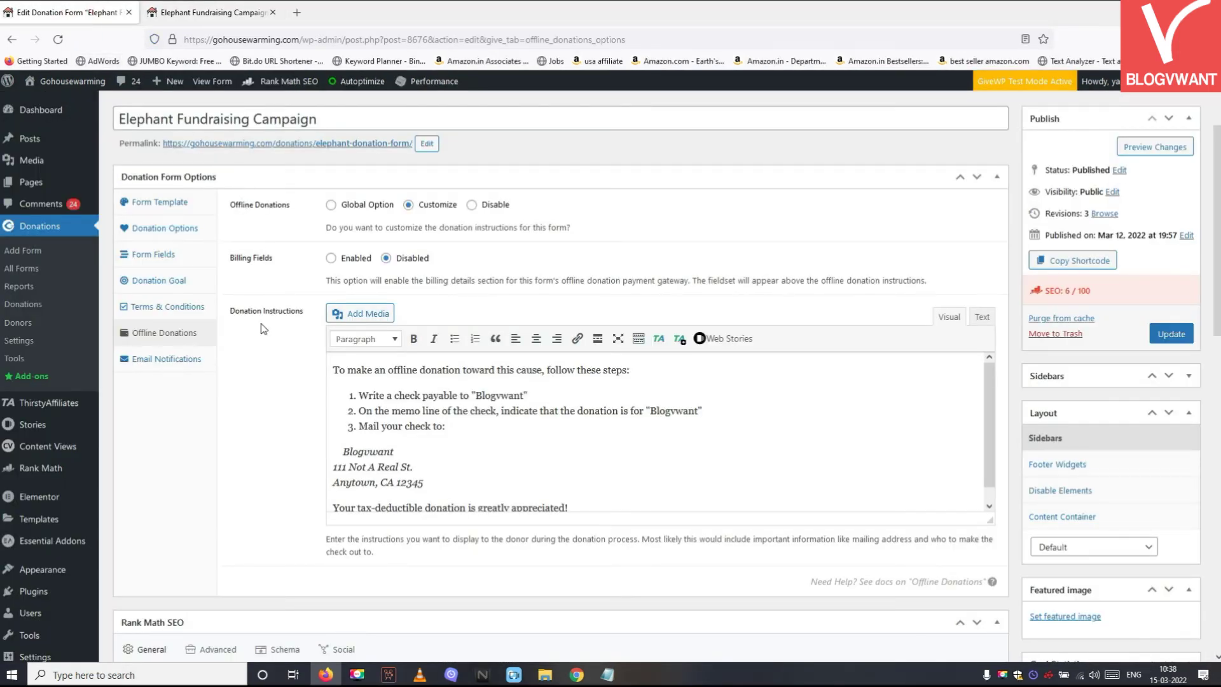
Turn on customized email settings and review the From Name and From Email fields
{"action": "left_click", "coordinate": [196, 355]}
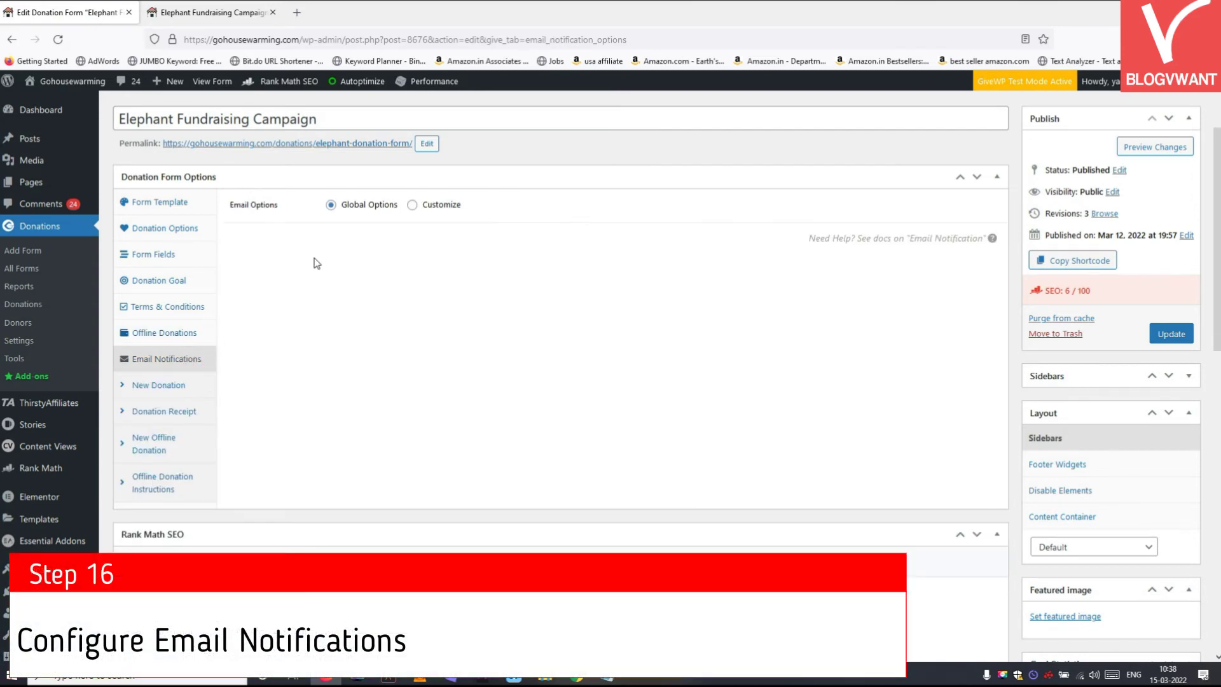
{"action": "left_click", "coordinate": [412, 205]}
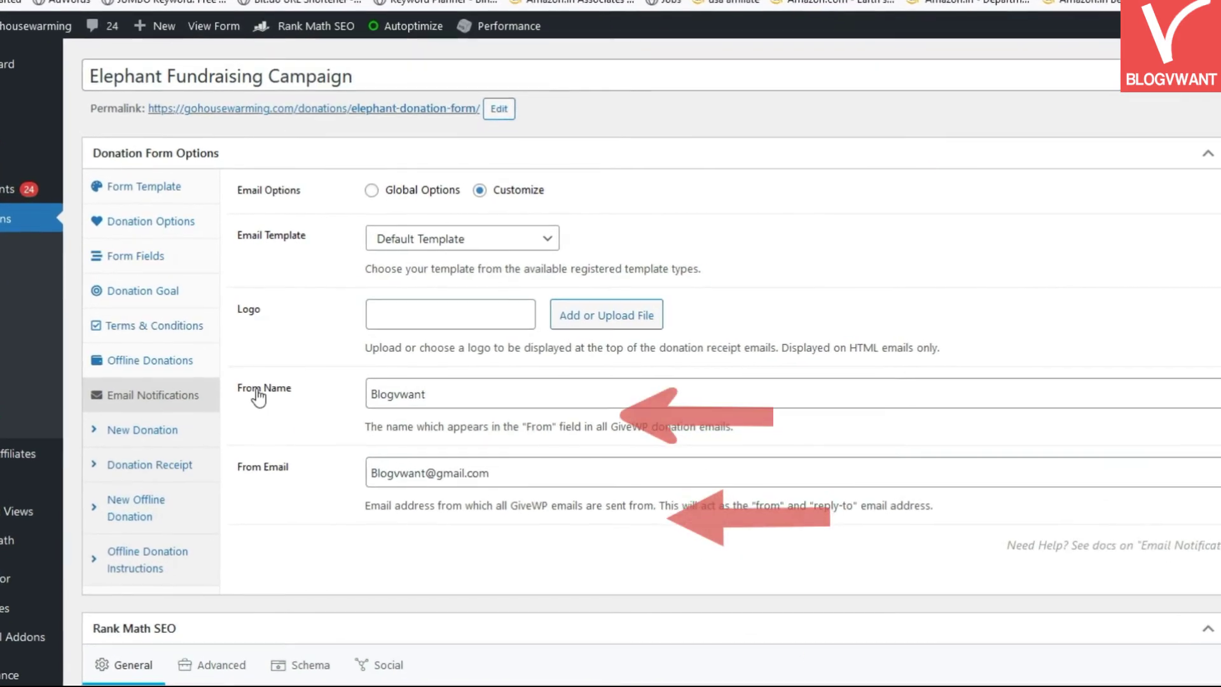
{"action": "left_click_drag", "start_coordinate": [292, 389], "coordinate": [238, 389]}
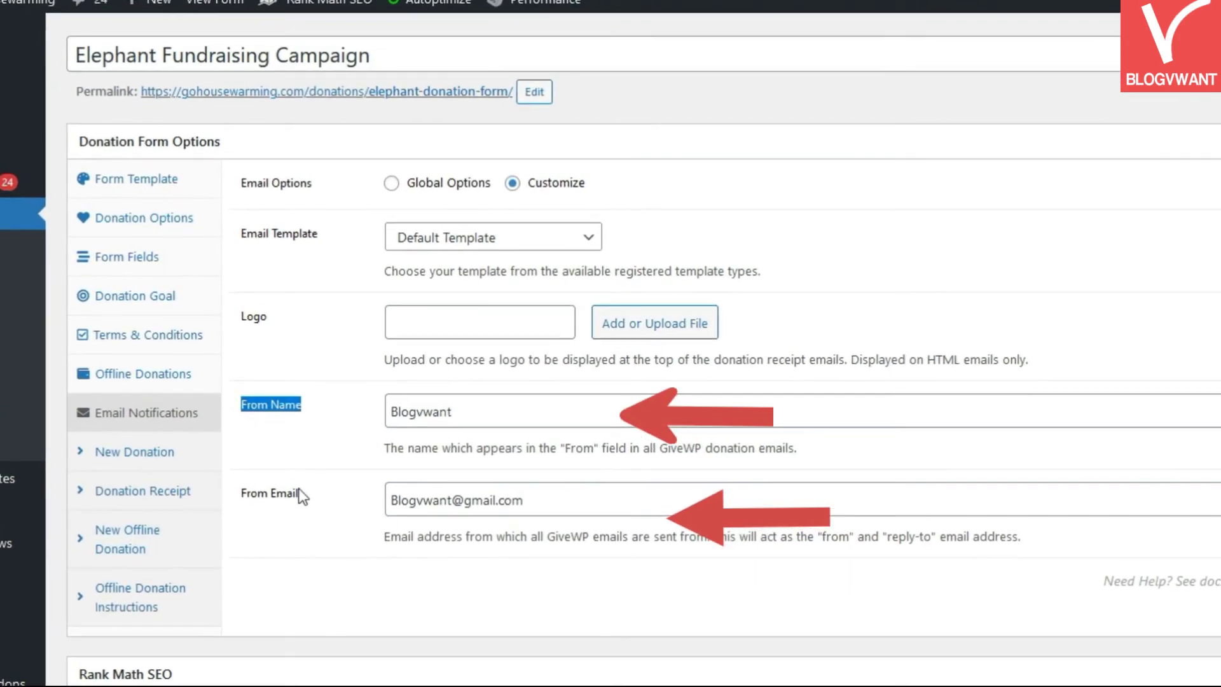
{"action": "left_click_drag", "start_coordinate": [302, 495], "coordinate": [239, 494]}
{"action": "left_click", "coordinate": [322, 497]}
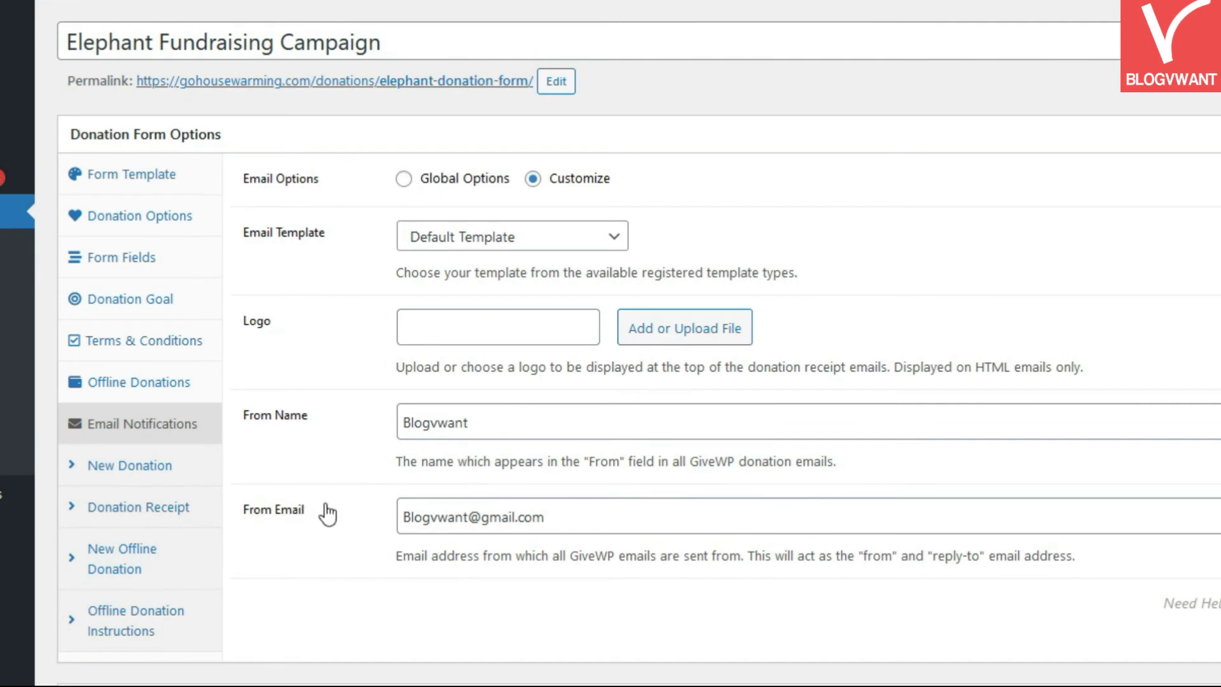
Review the New Donation, Donation Receipt and New Offline Donation email templates
{"action": "left_click", "coordinate": [165, 462]}
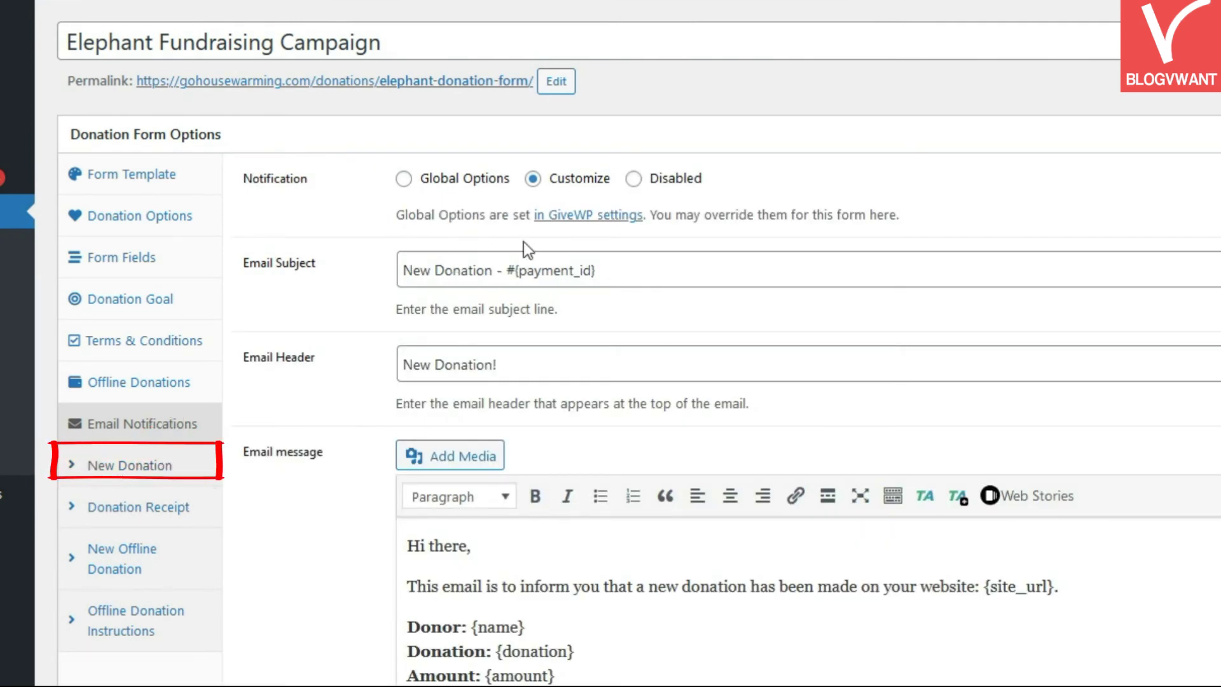
{"action": "triple_click", "coordinate": [489, 267]}
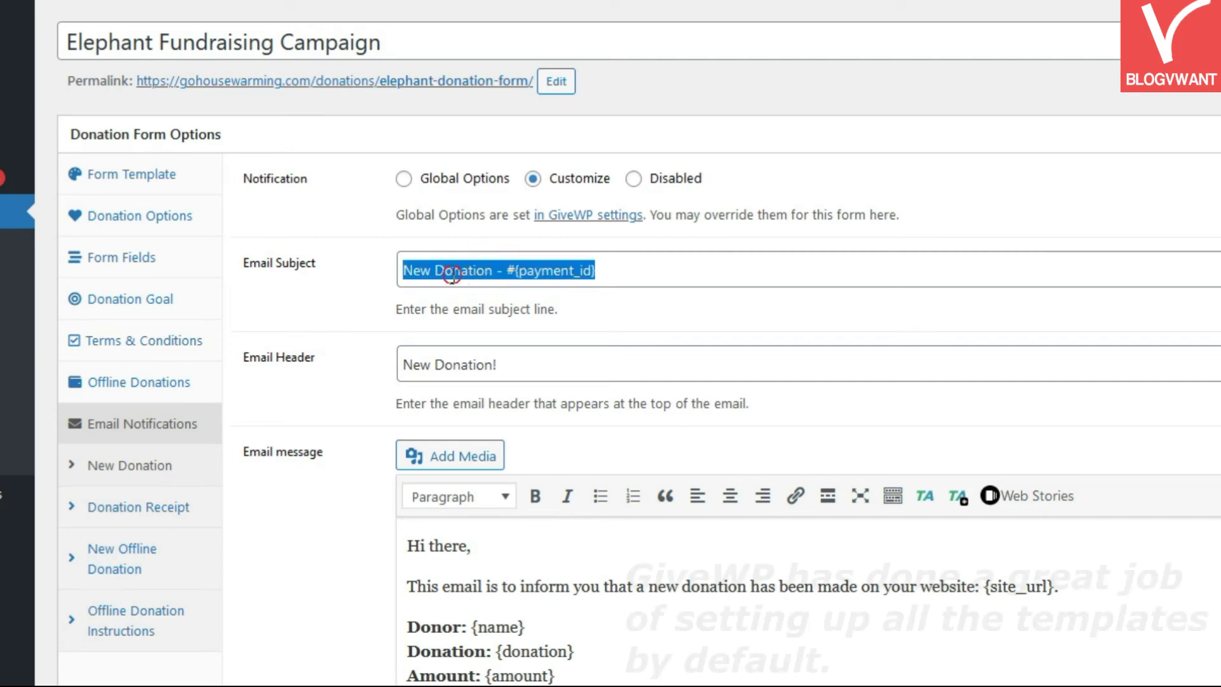
{"action": "left_click", "coordinate": [409, 363]}
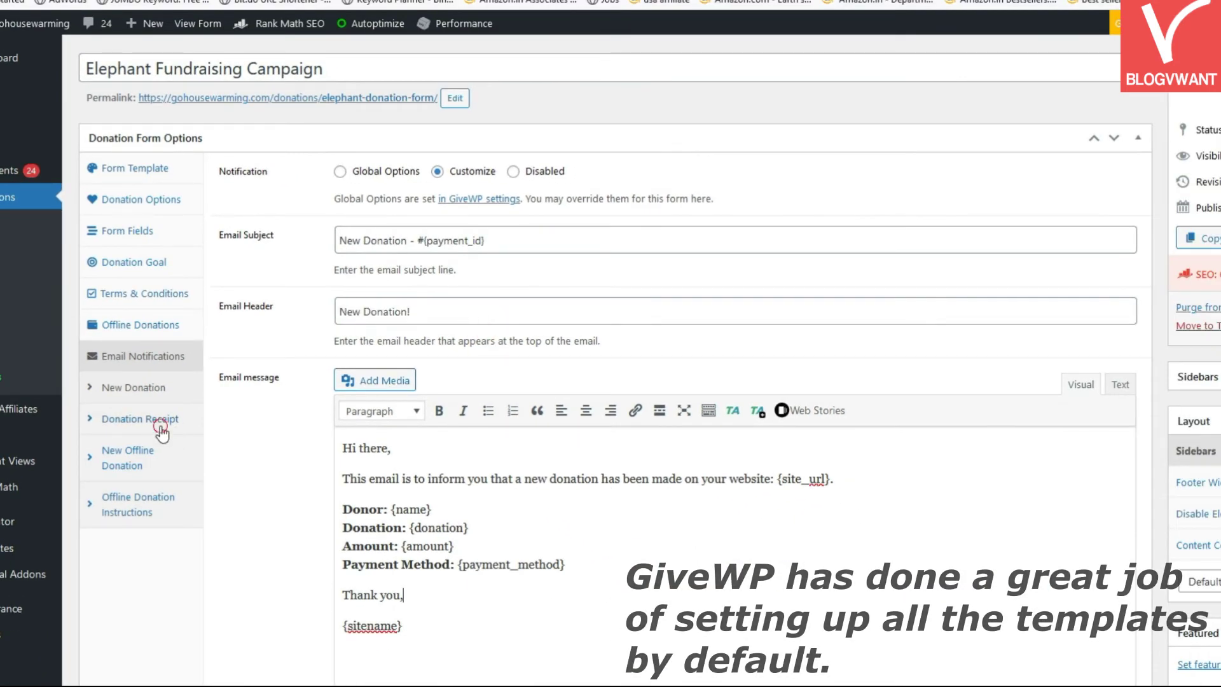
{"action": "left_click", "coordinate": [164, 425]}
{"action": "left_click", "coordinate": [120, 458]}
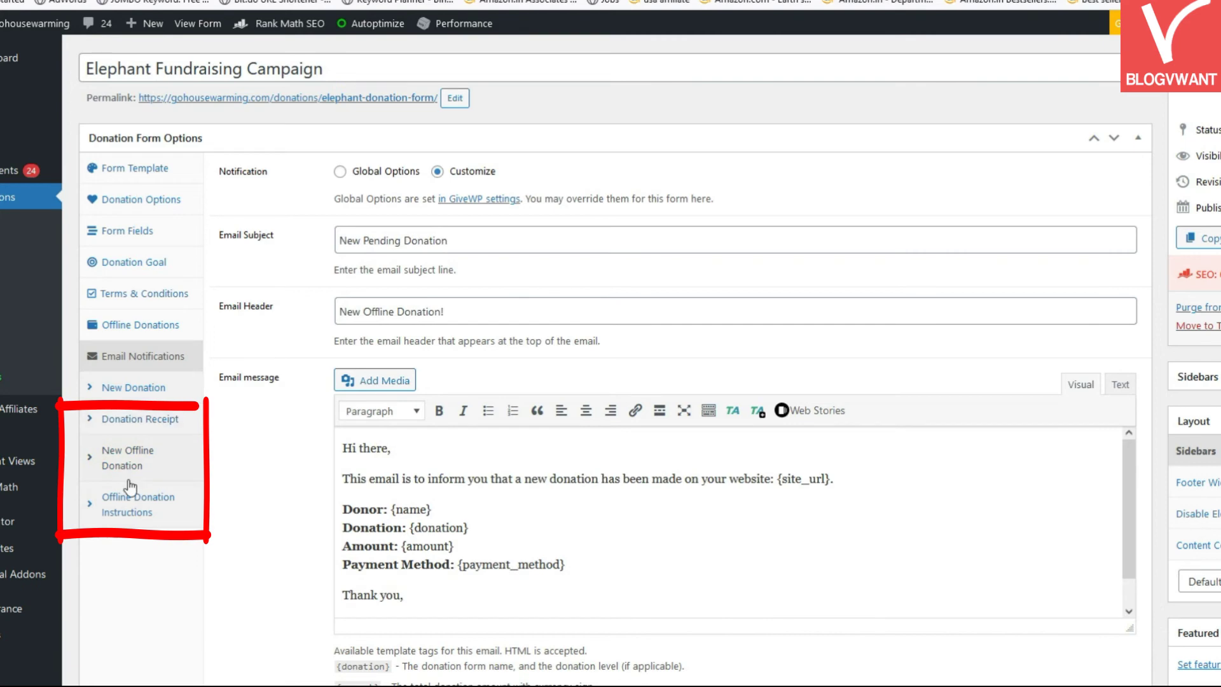
{"action": "left_click", "coordinate": [133, 507]}
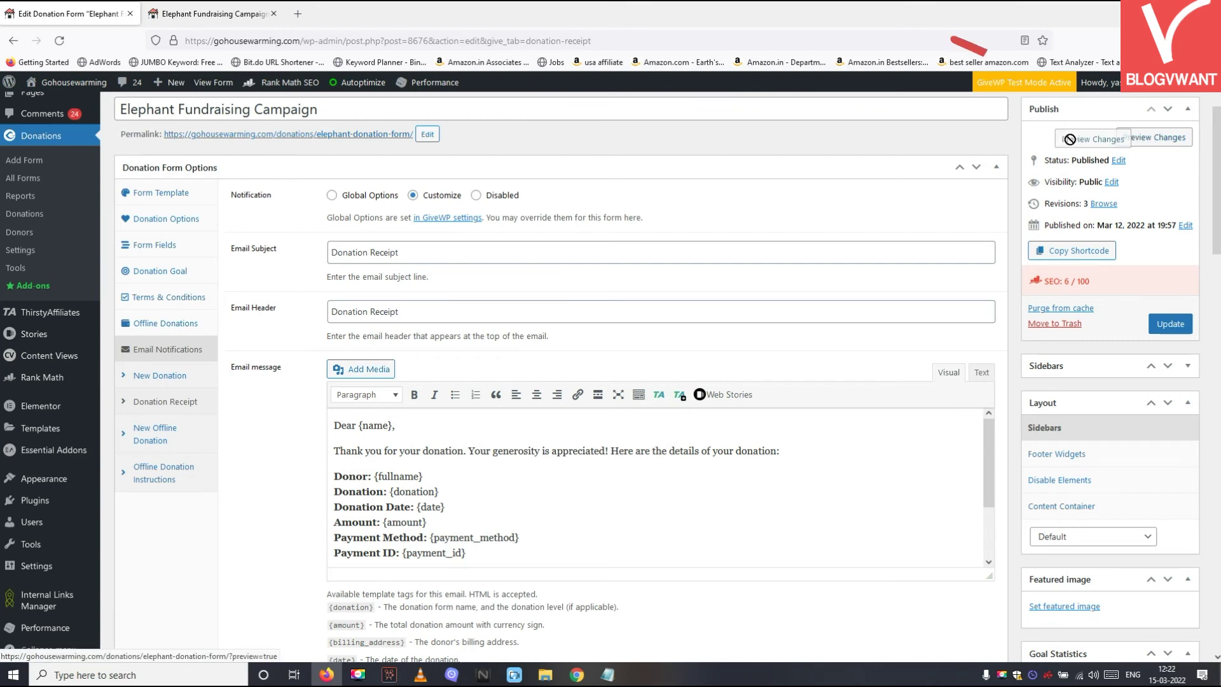
Open the Preview Changes link for the form in a new browser tab
{"action": "right_click", "coordinate": [1143, 142]}
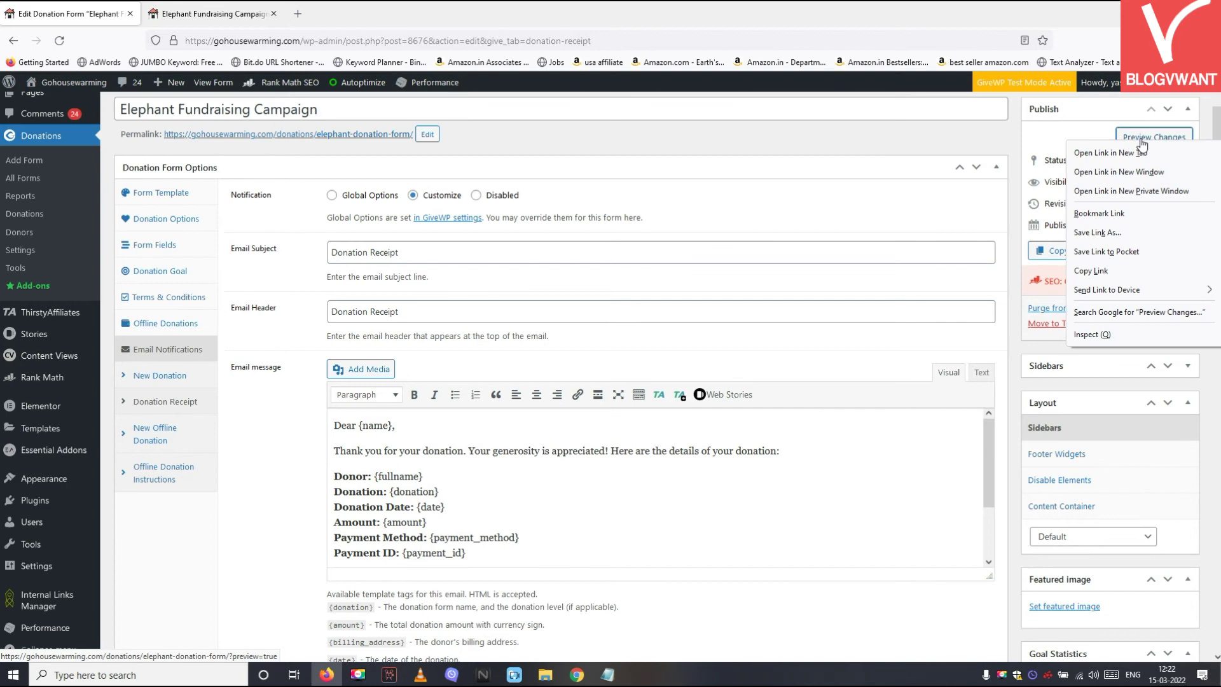
{"action": "left_click", "coordinate": [1091, 136]}
{"action": "right_click", "coordinate": [1160, 143]}
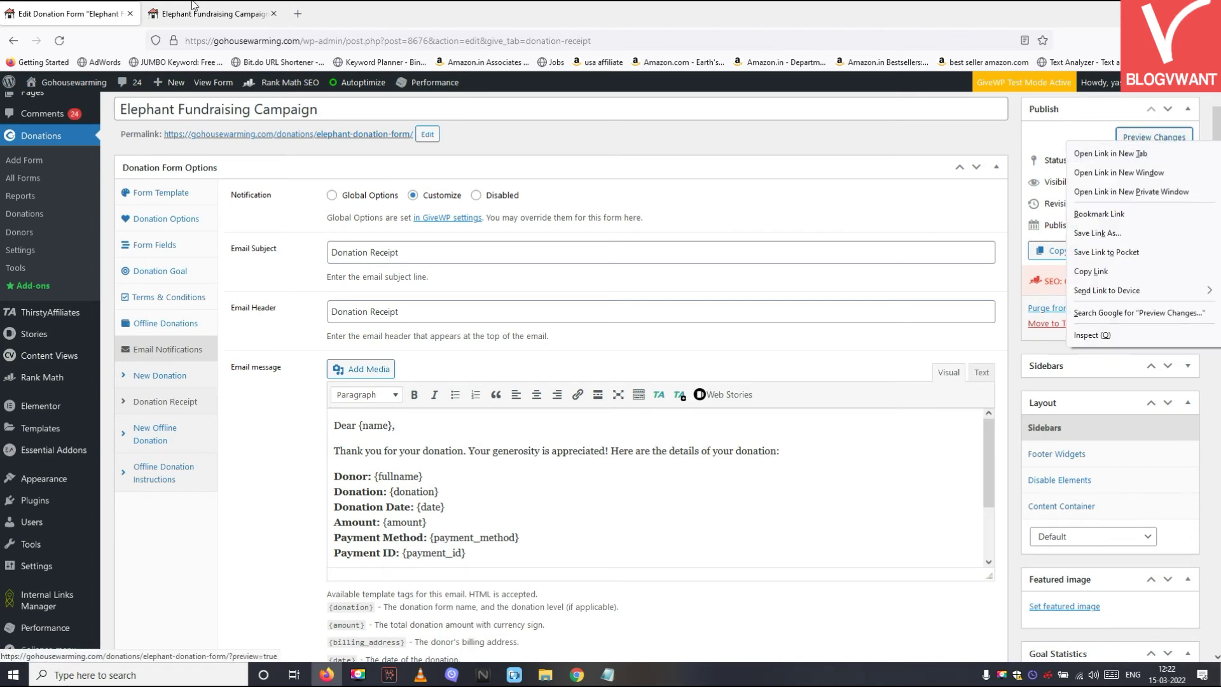
{"action": "left_click", "coordinate": [603, 531]}
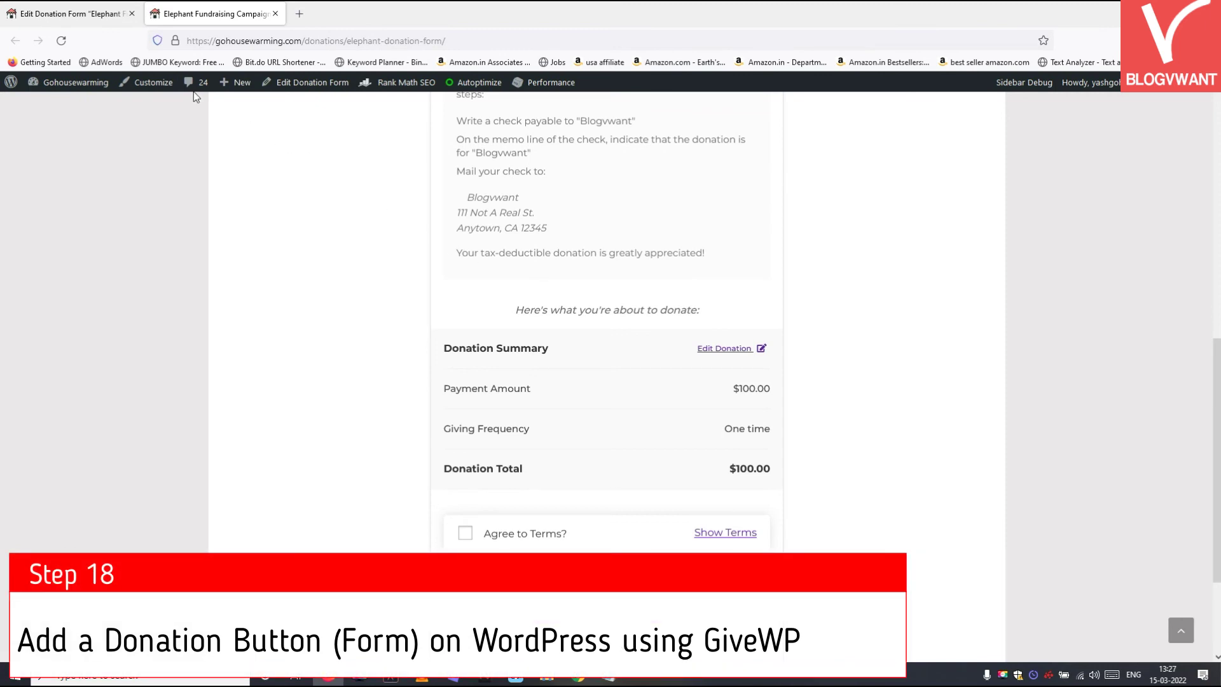
Copy the shortcode [give_form id="8676"] from the Donation Forms list
{"action": "left_click", "coordinate": [91, 20]}
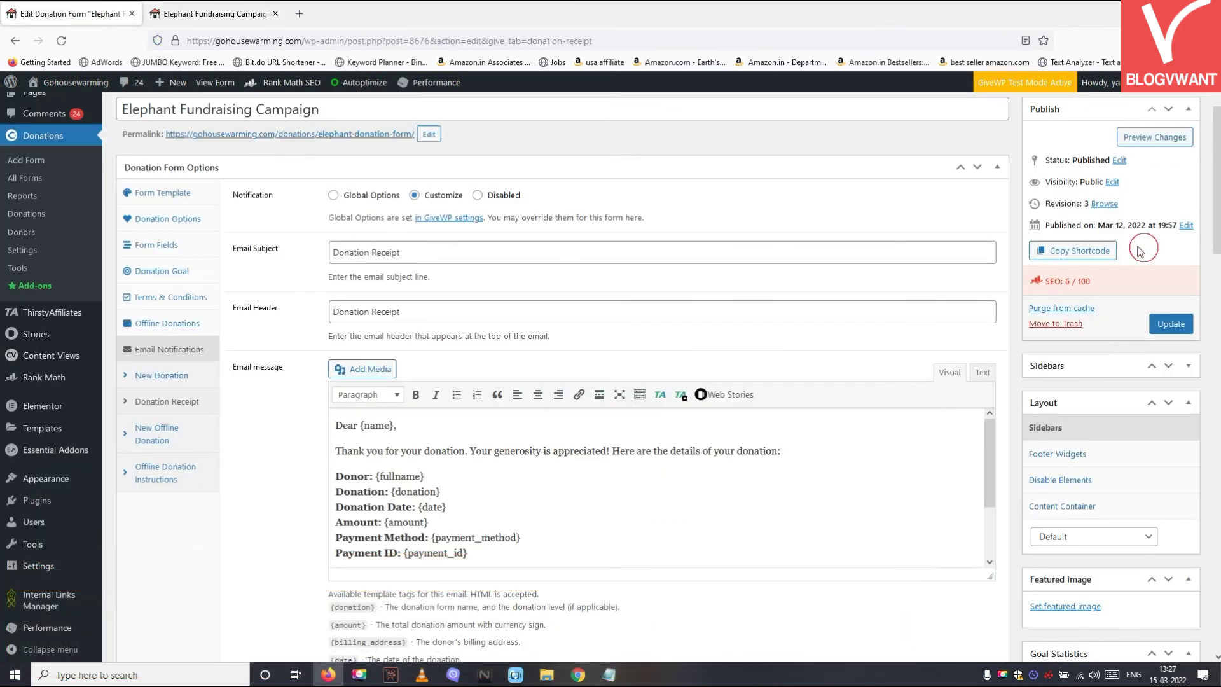
{"action": "left_click", "coordinate": [1043, 251]}
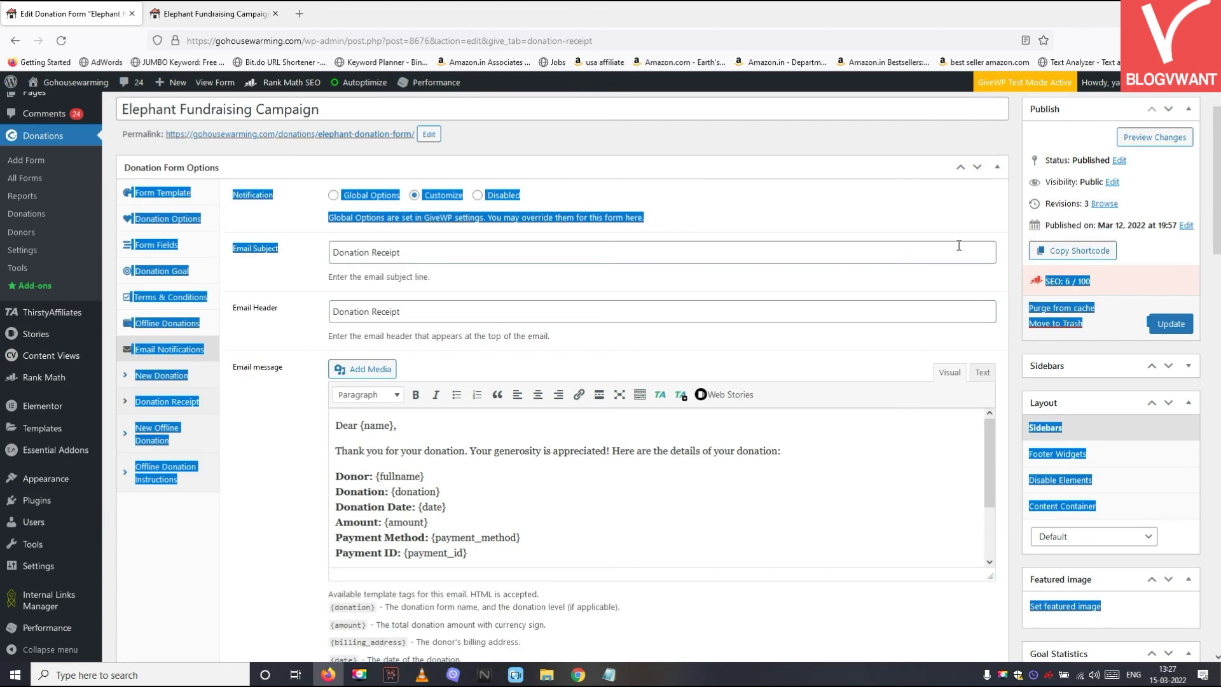
{"action": "left_click", "coordinate": [1150, 251]}
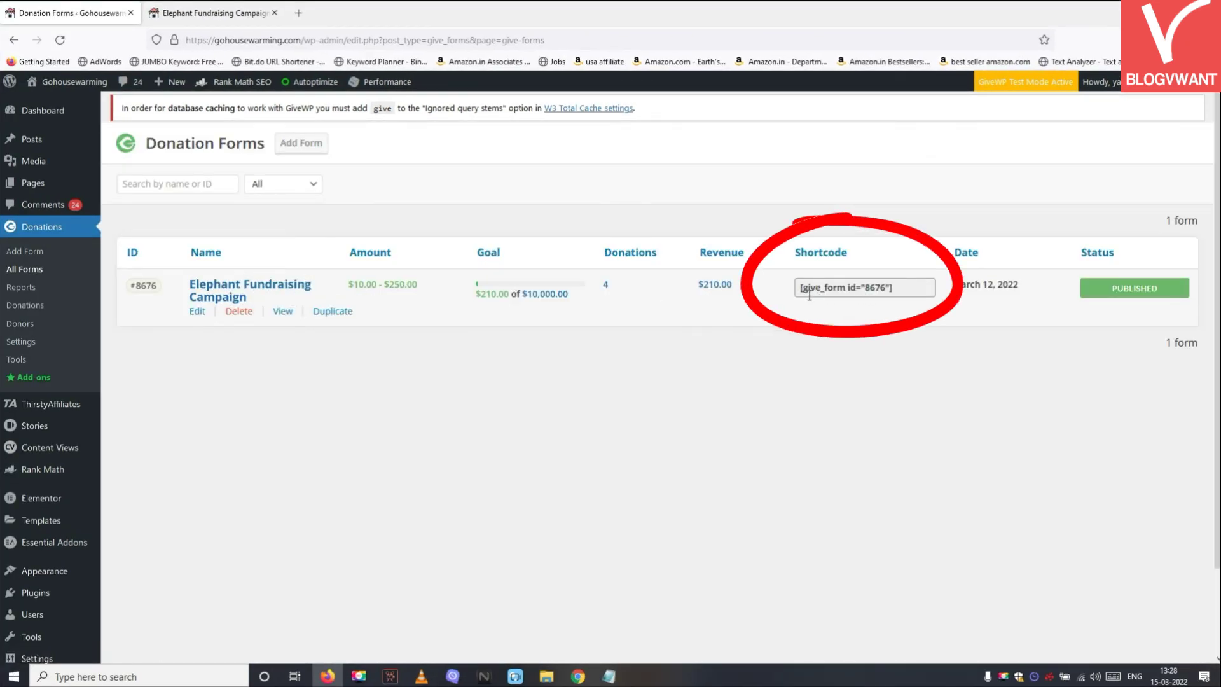
{"action": "right_click", "coordinate": [849, 292]}
{"action": "left_click", "coordinate": [871, 364]}
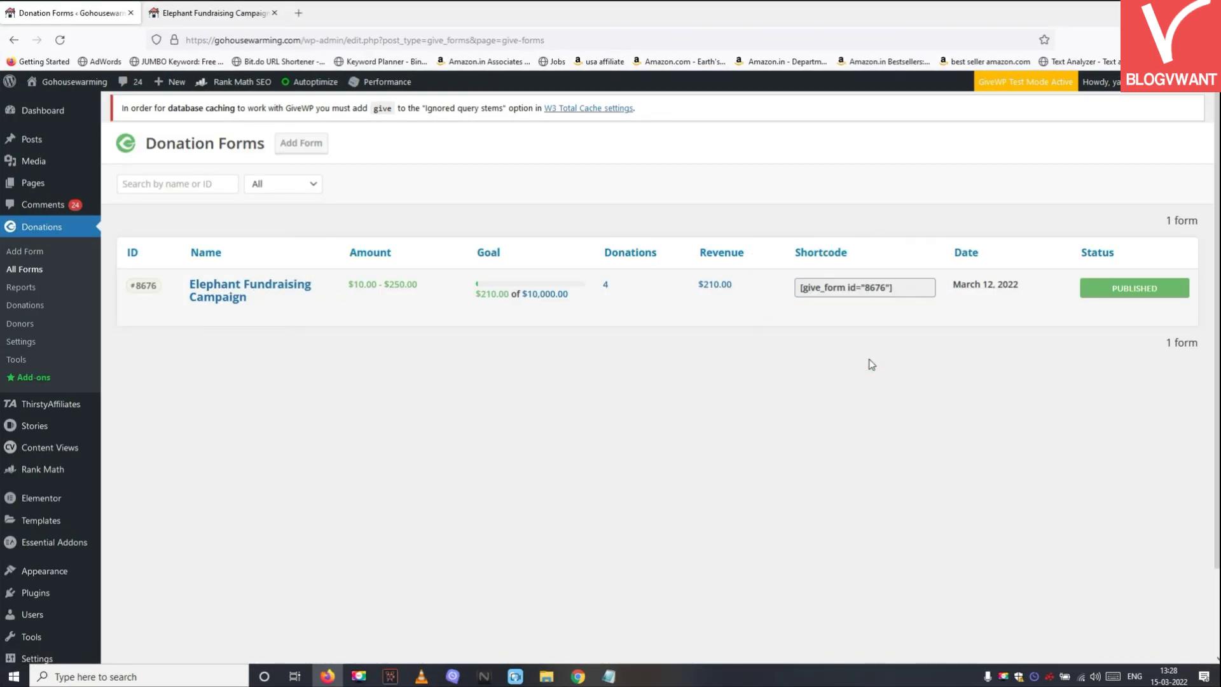
{"action": "mouse_move", "coordinate": [31, 139]}
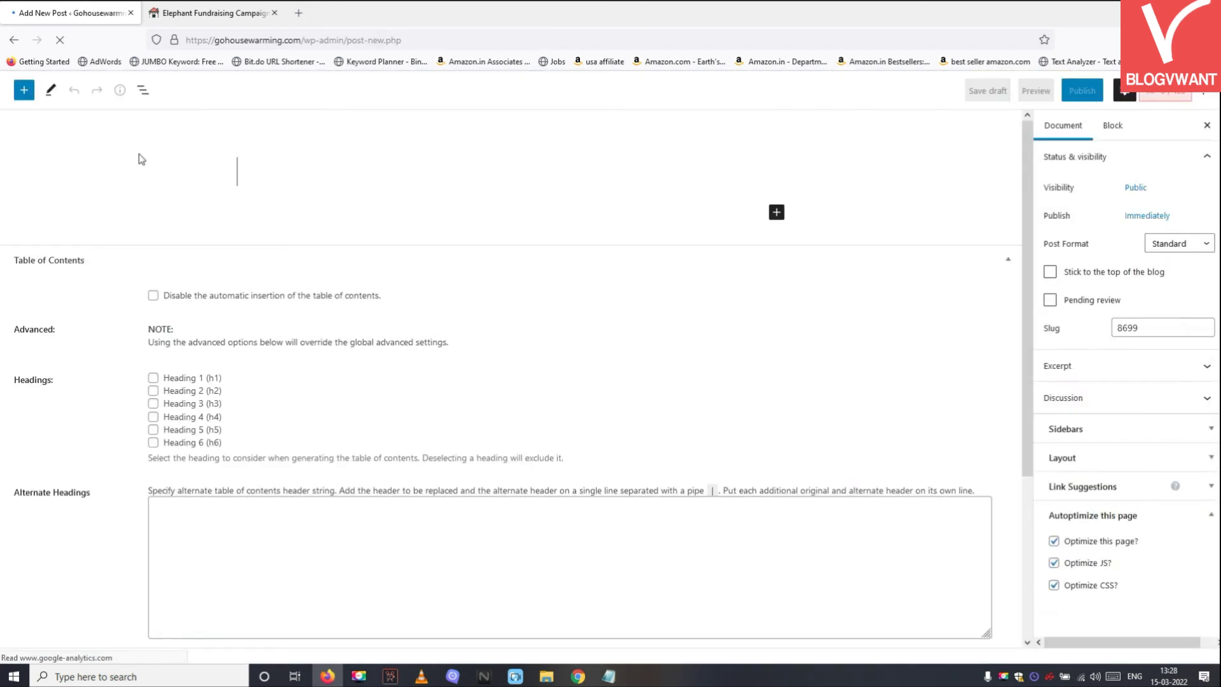
Create a new post titled 'GiveWP Donation Button' and add a Shortcode block with the form shortcode
{"action": "left_click", "coordinate": [271, 175]}
{"action": "type", "text": "GiveWP Donation Bu"}
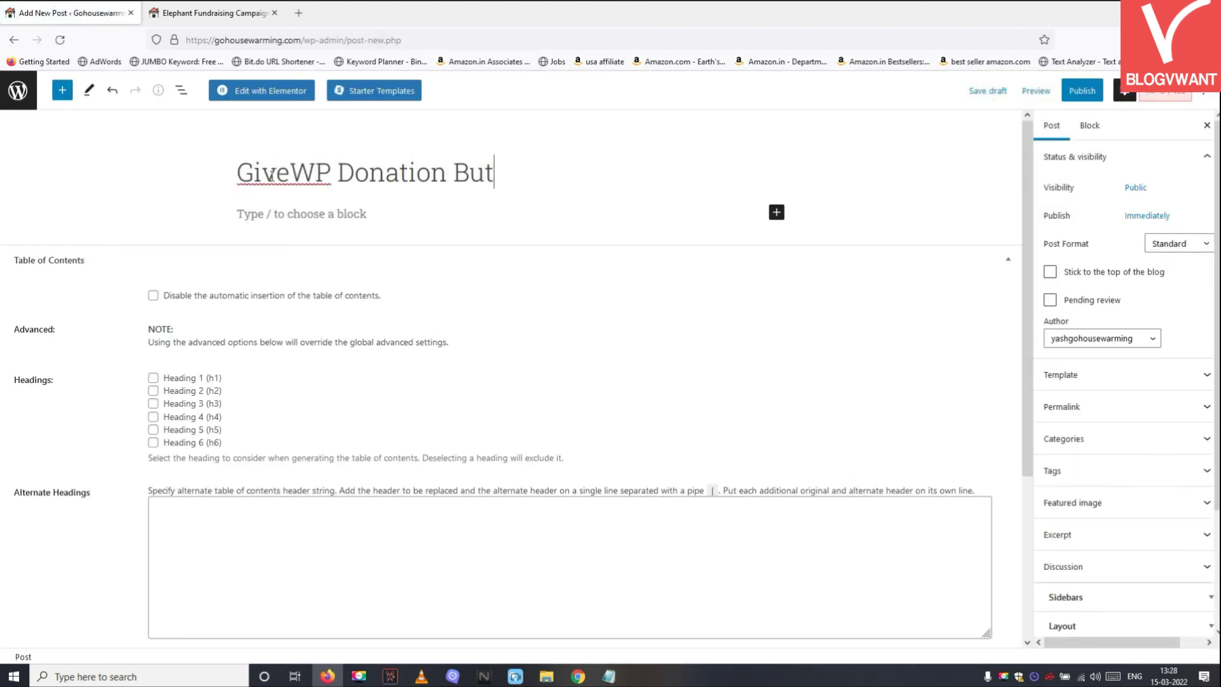
{"action": "type", "text": "ton"}
{"action": "left_click", "coordinate": [762, 210]}
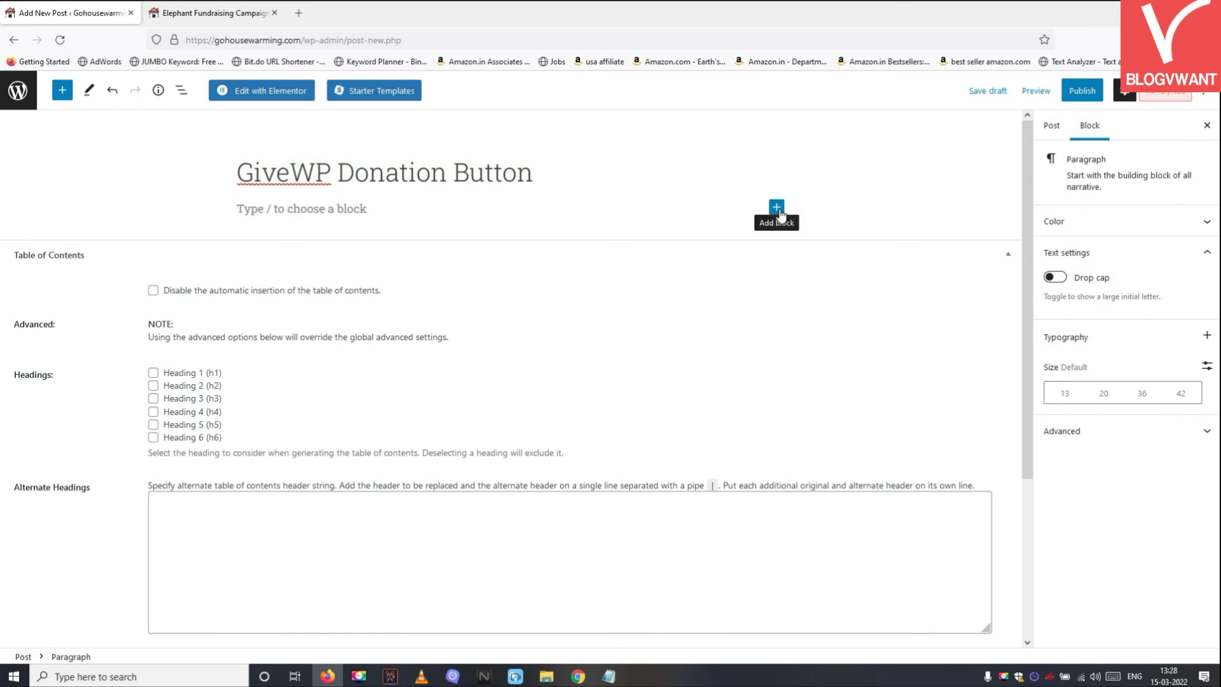
{"action": "left_click", "coordinate": [778, 209]}
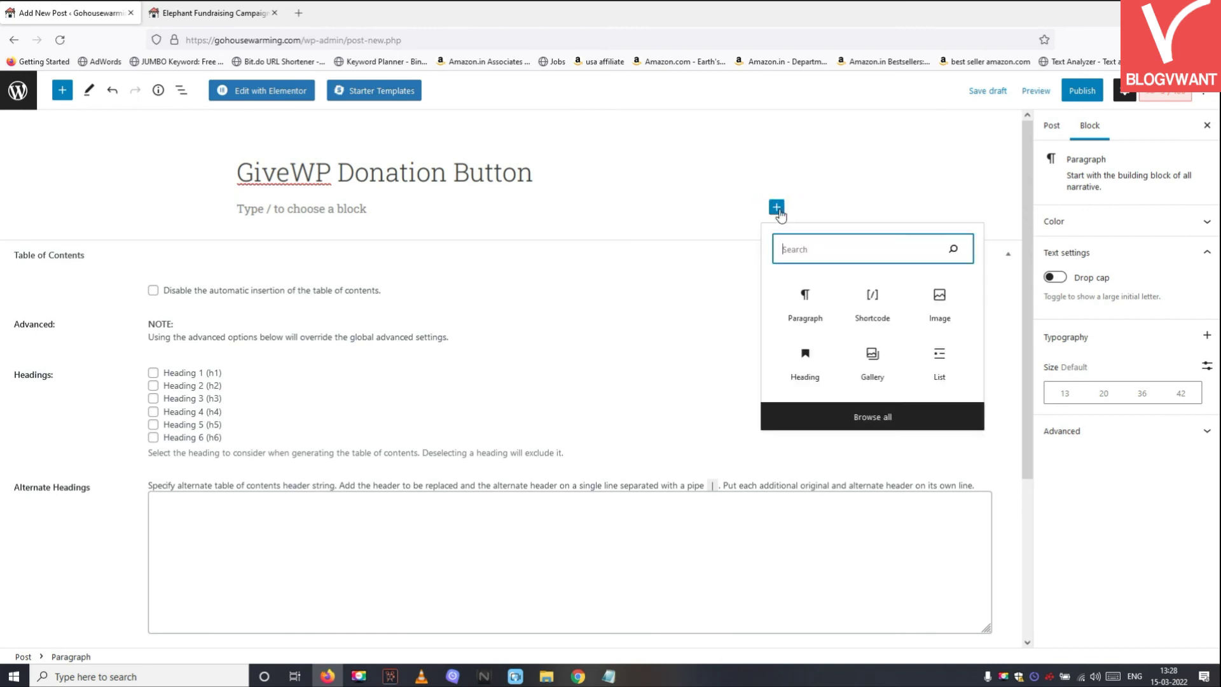
{"action": "left_click", "coordinate": [874, 304]}
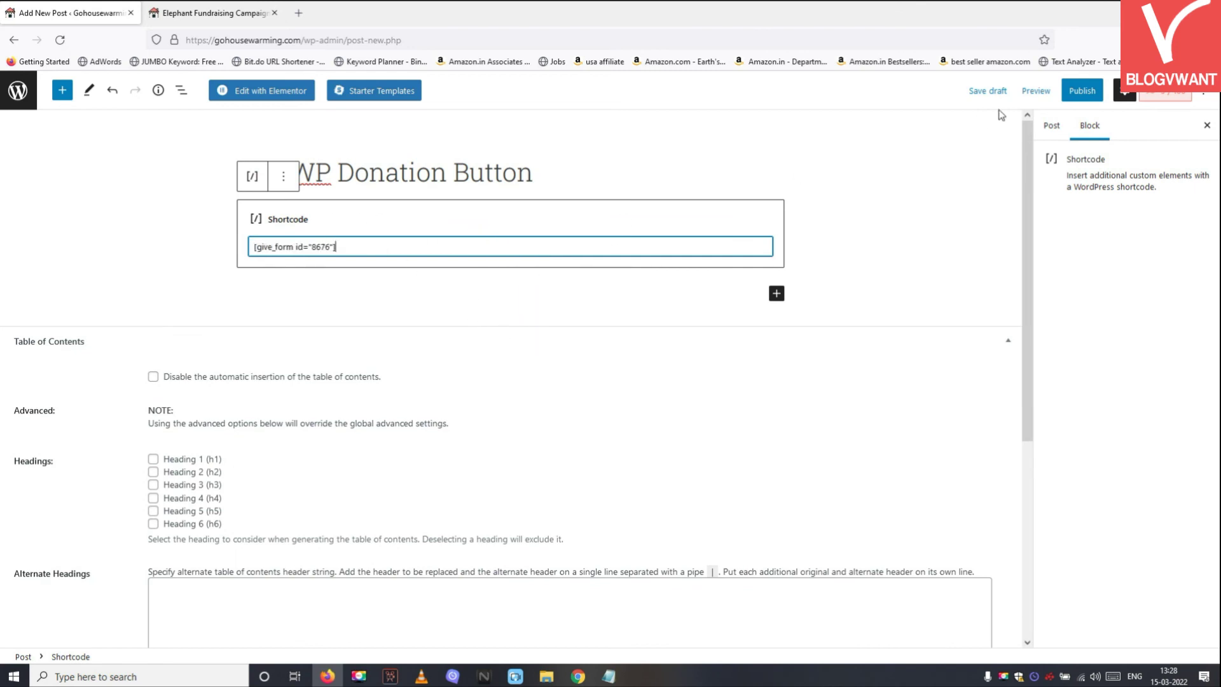
Preview the post in a new tab and test the form with a $250 donation amount
{"action": "left_click", "coordinate": [1035, 91]}
{"action": "left_click", "coordinate": [945, 205]}
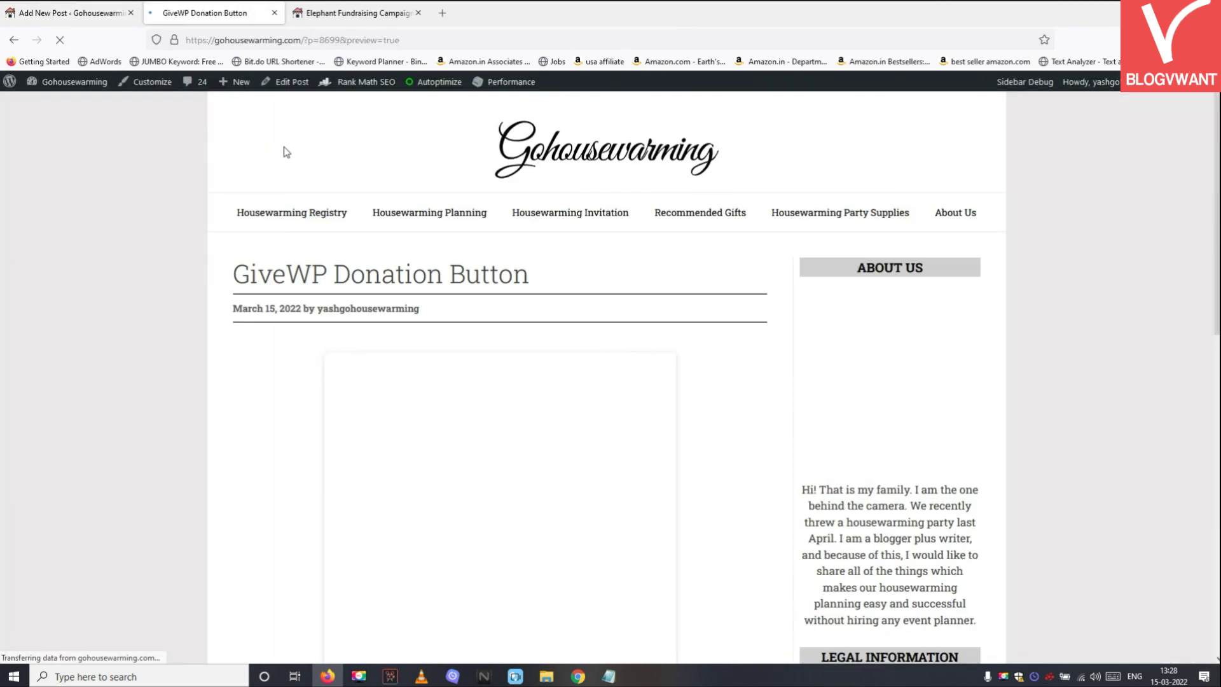
{"action": "scroll", "coordinate": [286, 157], "scroll_direction": "down", "scroll_amount": 3}
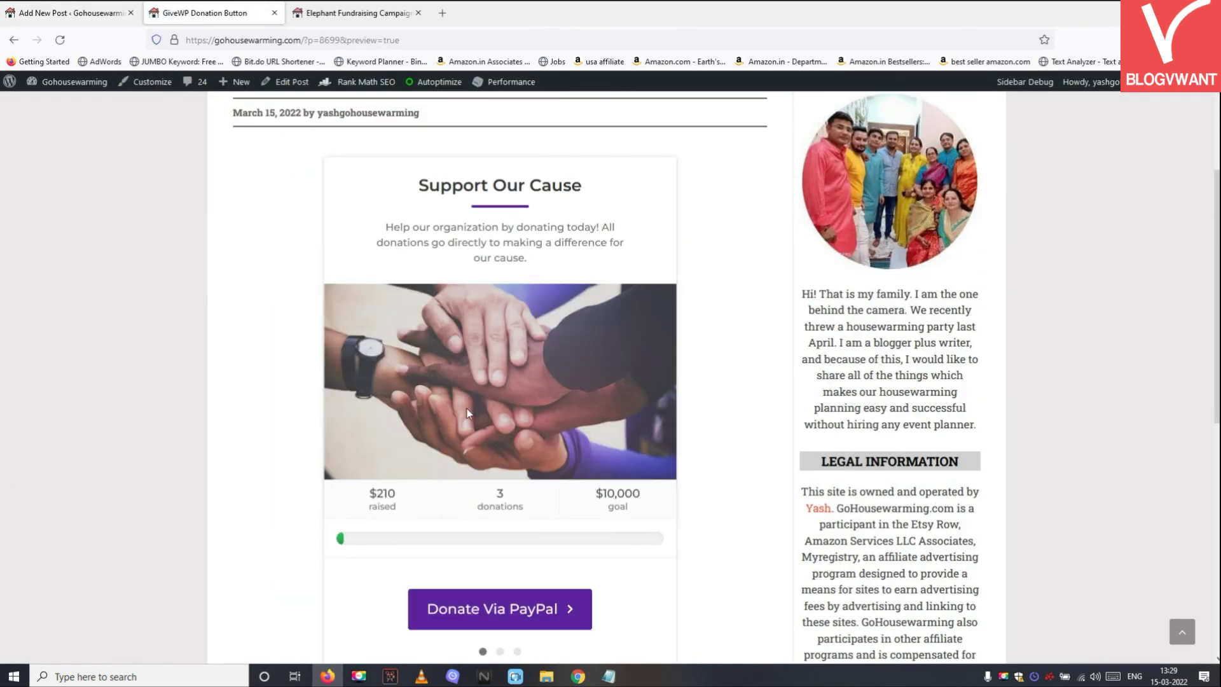
{"action": "left_click", "coordinate": [500, 654]}
{"action": "left_click", "coordinate": [518, 378]}
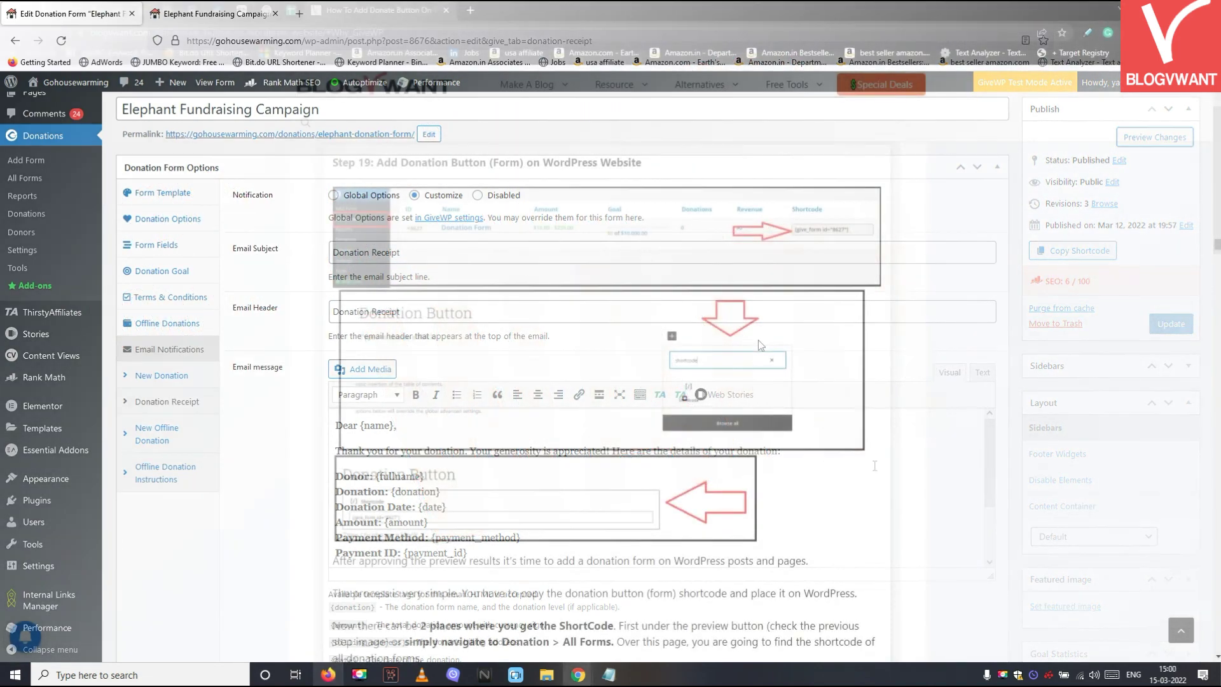
{"action": "scroll", "coordinate": [758, 340], "scroll_direction": "down", "scroll_amount": 2}
{"action": "scroll", "coordinate": [758, 340], "scroll_direction": "down", "scroll_amount": 2}
{"action": "scroll", "coordinate": [759, 339], "scroll_direction": "down", "scroll_amount": 1}
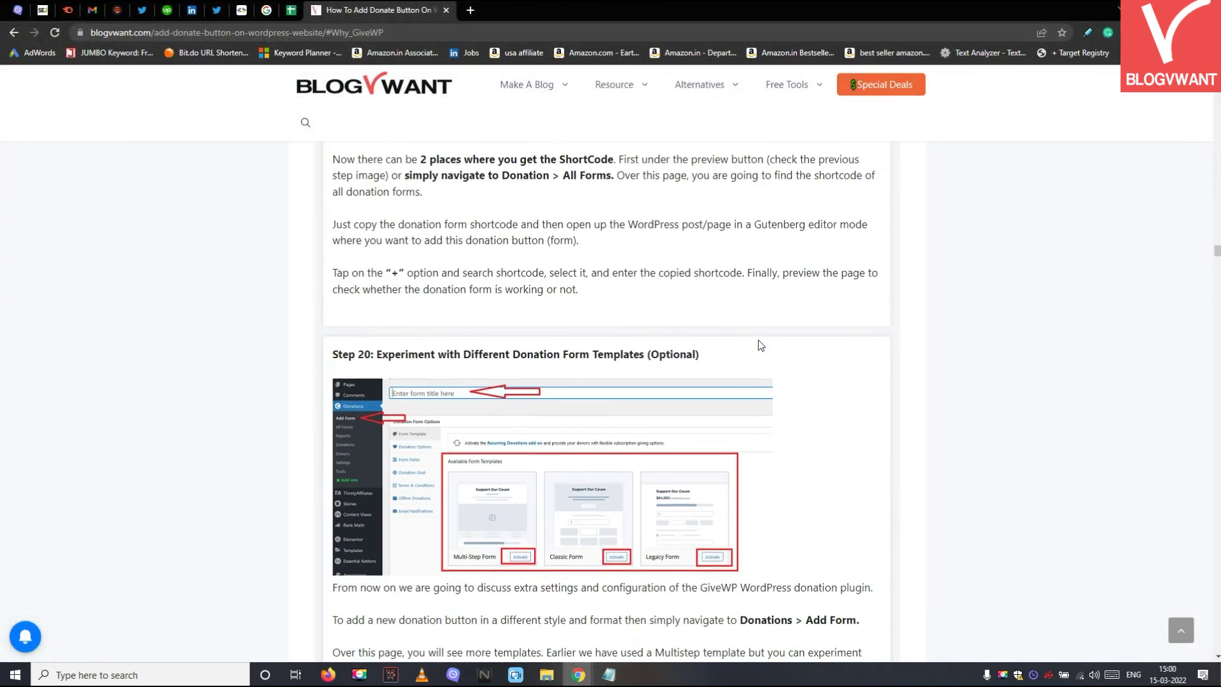
{"action": "scroll", "coordinate": [758, 340], "scroll_direction": "down", "scroll_amount": 1}
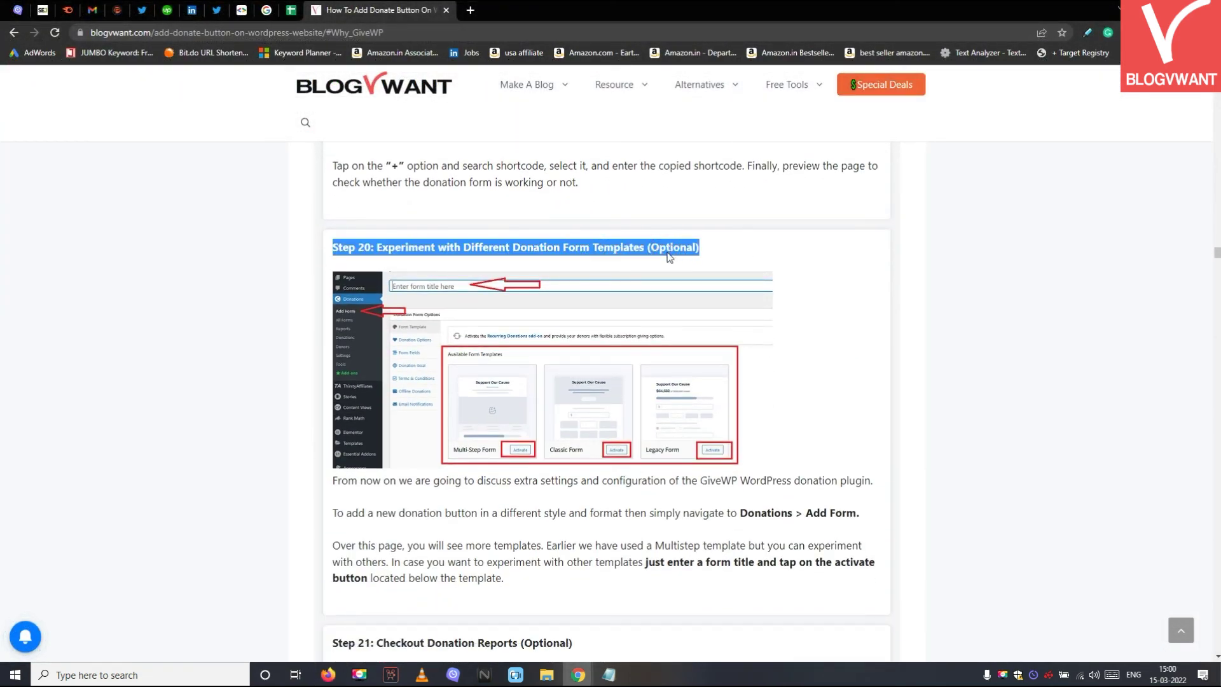
{"action": "scroll", "coordinate": [669, 255], "scroll_direction": "down", "scroll_amount": 3}
{"action": "scroll", "coordinate": [552, 383], "scroll_direction": "down", "scroll_amount": 3}
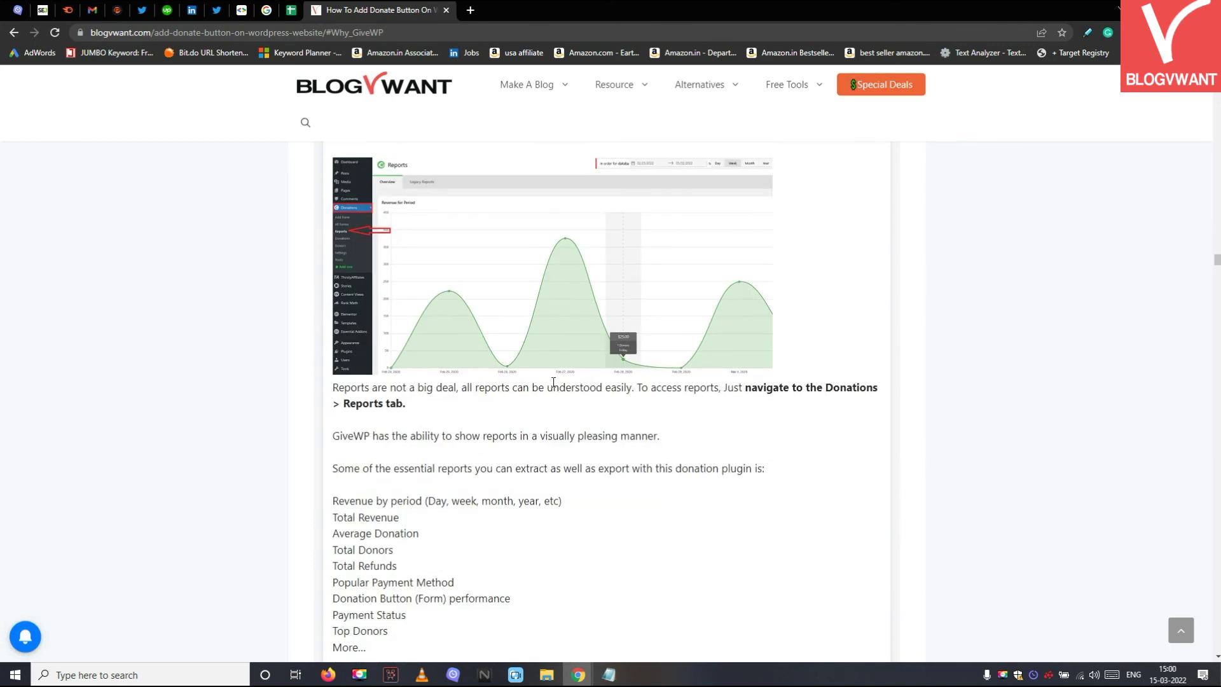
{"action": "scroll", "coordinate": [553, 382], "scroll_direction": "down", "scroll_amount": 2}
{"action": "scroll", "coordinate": [556, 384], "scroll_direction": "down", "scroll_amount": 3}
{"action": "scroll", "coordinate": [558, 385], "scroll_direction": "down", "scroll_amount": 1}
{"action": "scroll", "coordinate": [558, 385], "scroll_direction": "down", "scroll_amount": 2}
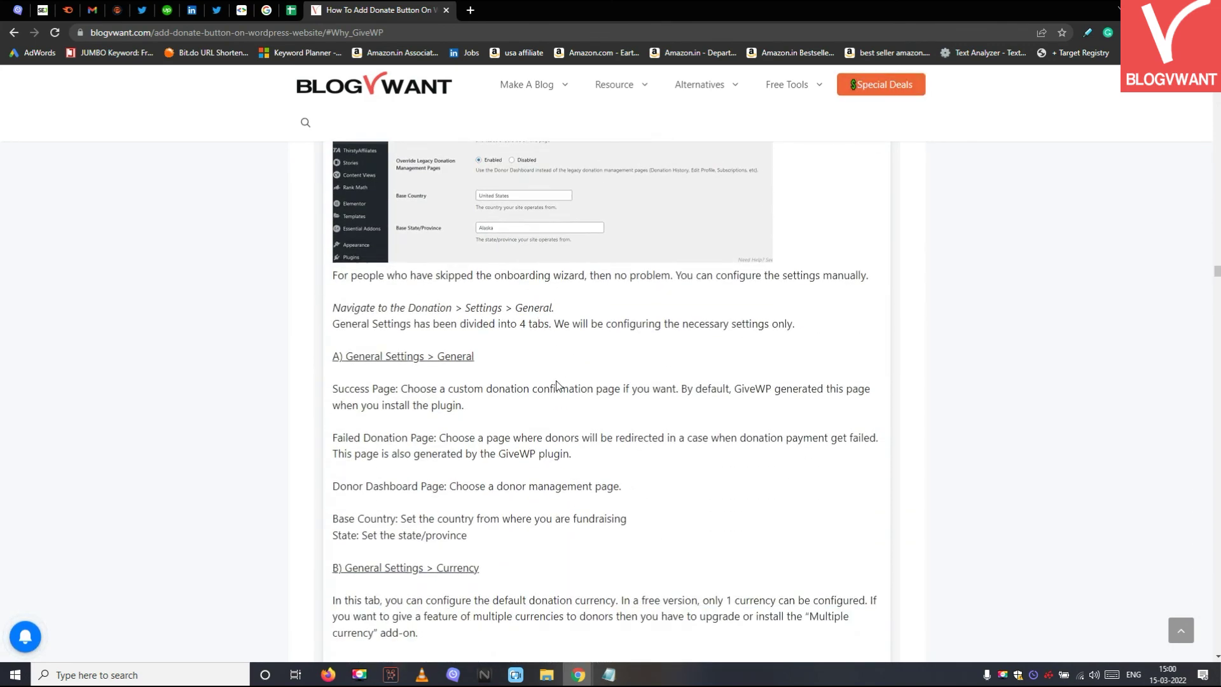
{"action": "scroll", "coordinate": [559, 385], "scroll_direction": "down", "scroll_amount": 1}
{"action": "scroll", "coordinate": [559, 386], "scroll_direction": "down", "scroll_amount": 3}
{"action": "scroll", "coordinate": [557, 386], "scroll_direction": "down", "scroll_amount": 1}
{"action": "scroll", "coordinate": [559, 385], "scroll_direction": "down", "scroll_amount": 3}
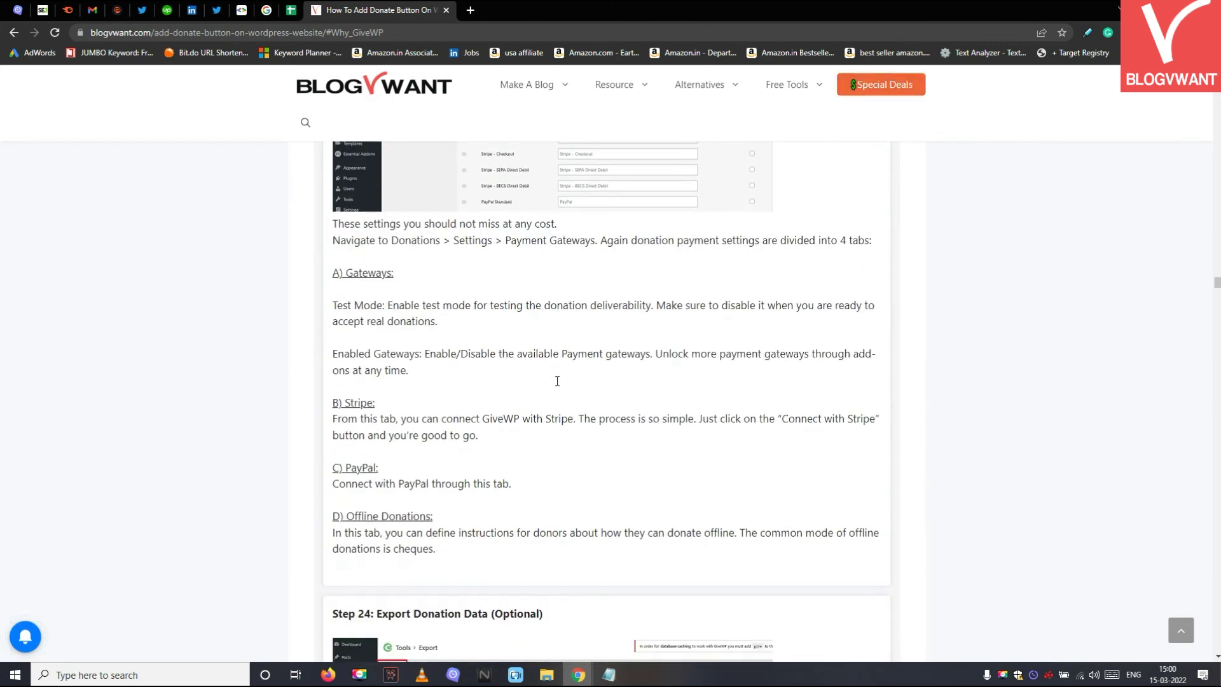
{"action": "scroll", "coordinate": [558, 387], "scroll_direction": "down", "scroll_amount": 2}
{"action": "scroll", "coordinate": [558, 385], "scroll_direction": "down", "scroll_amount": 2}
{"action": "scroll", "coordinate": [559, 386], "scroll_direction": "down", "scroll_amount": 2}
{"action": "scroll", "coordinate": [558, 386], "scroll_direction": "down", "scroll_amount": 3}
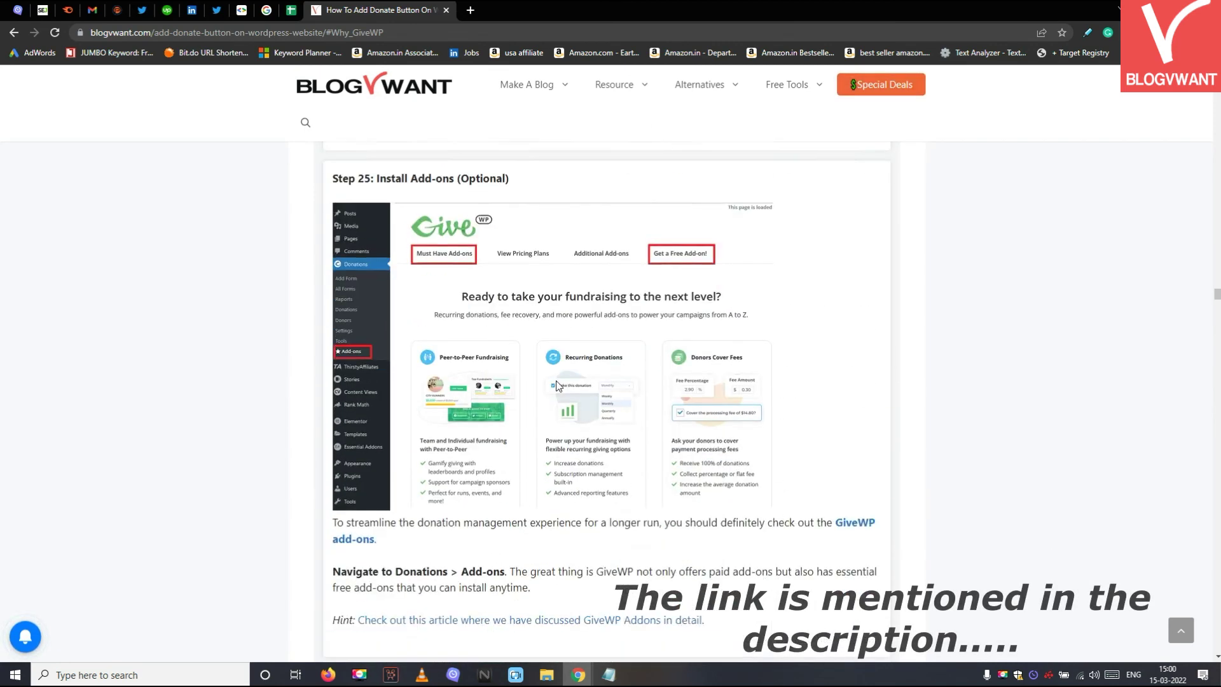
{"action": "scroll", "coordinate": [559, 386], "scroll_direction": "down", "scroll_amount": 2}
{"action": "scroll", "coordinate": [559, 385], "scroll_direction": "down", "scroll_amount": 1}
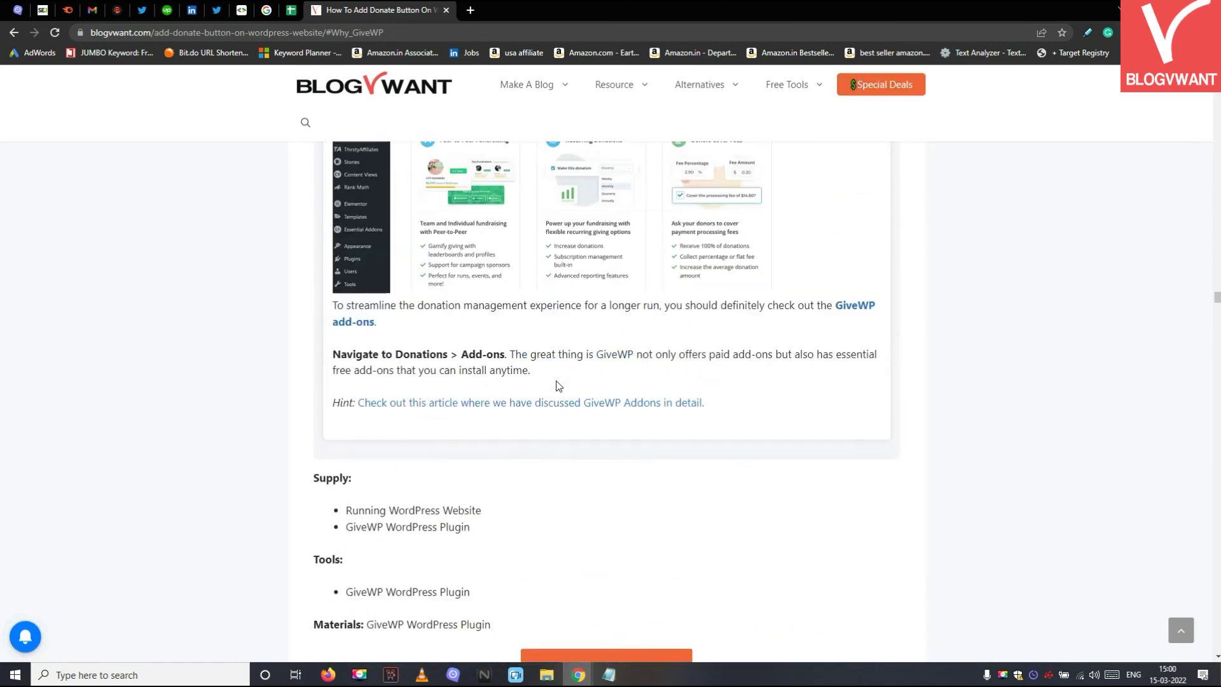